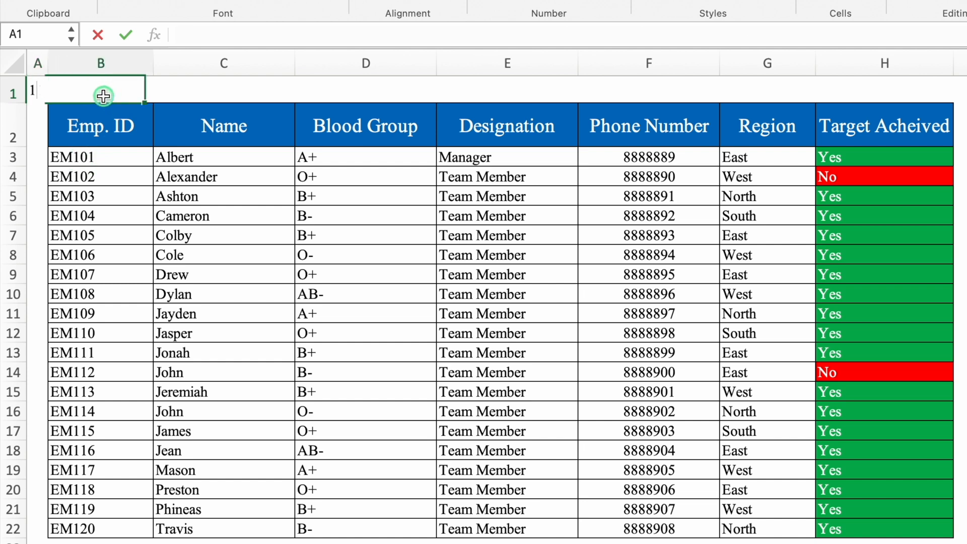
# Fill row 1 with the number series 1 to 8 from A1 through H1.
pyautogui.moveTo(47, 103); pyautogui.dragTo(919, 132)
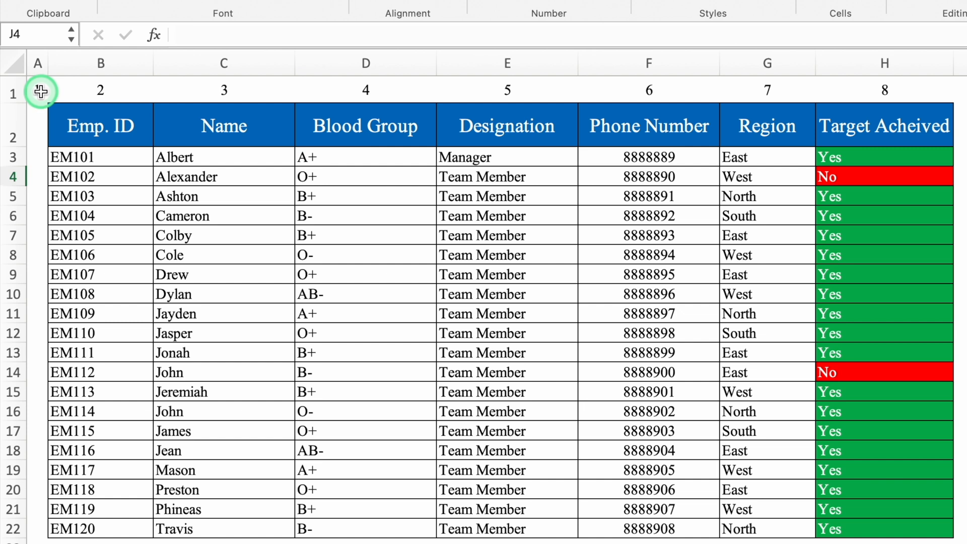
pyautogui.click(41, 91)
pyautogui.click(899, 89)
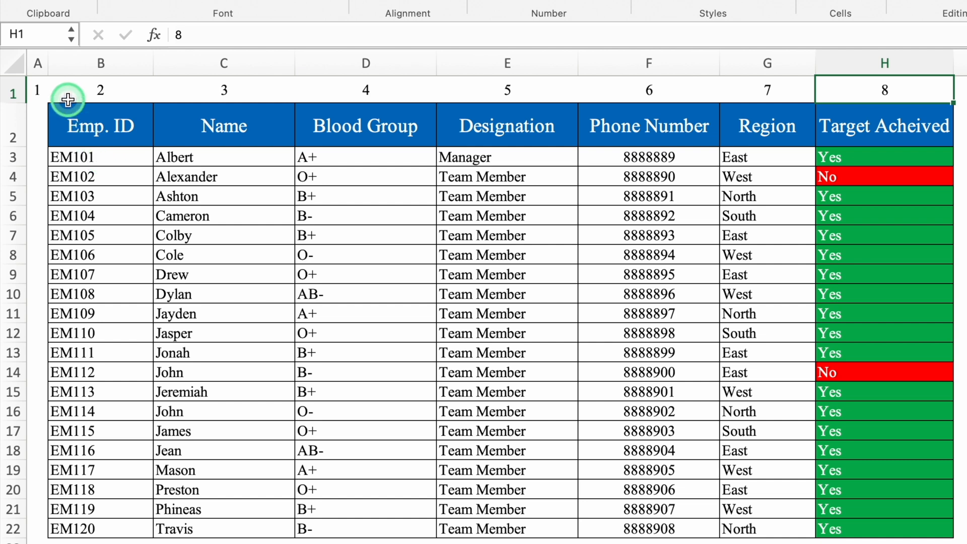
# Clear the number in A1 and renumber row 1 as a series from 1 in B1 to 7 in H1.
pyautogui.click(101, 91)
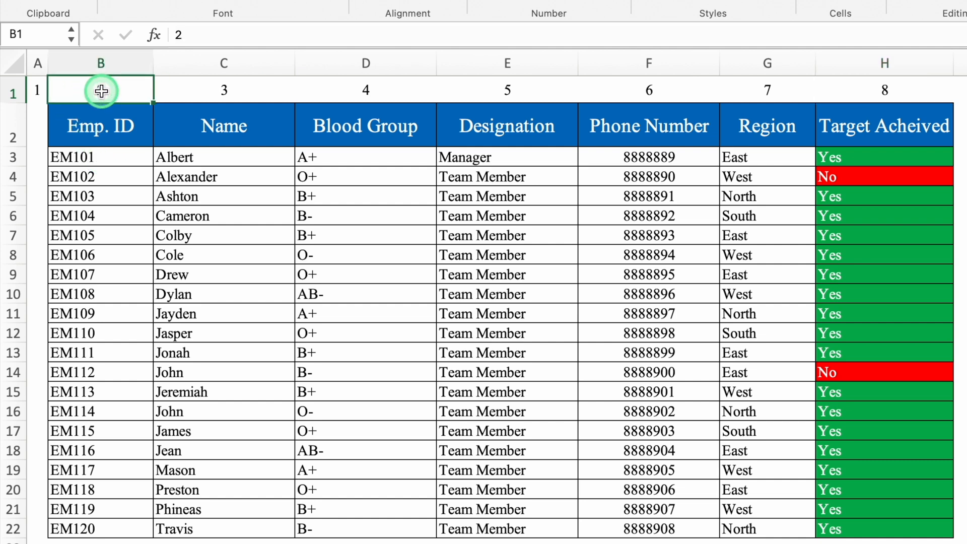
pyautogui.write('1')
pyautogui.press('Left')
pyautogui.press('Delete')
pyautogui.click(151, 97)
pyautogui.moveTo(152, 103); pyautogui.dragTo(962, 128)
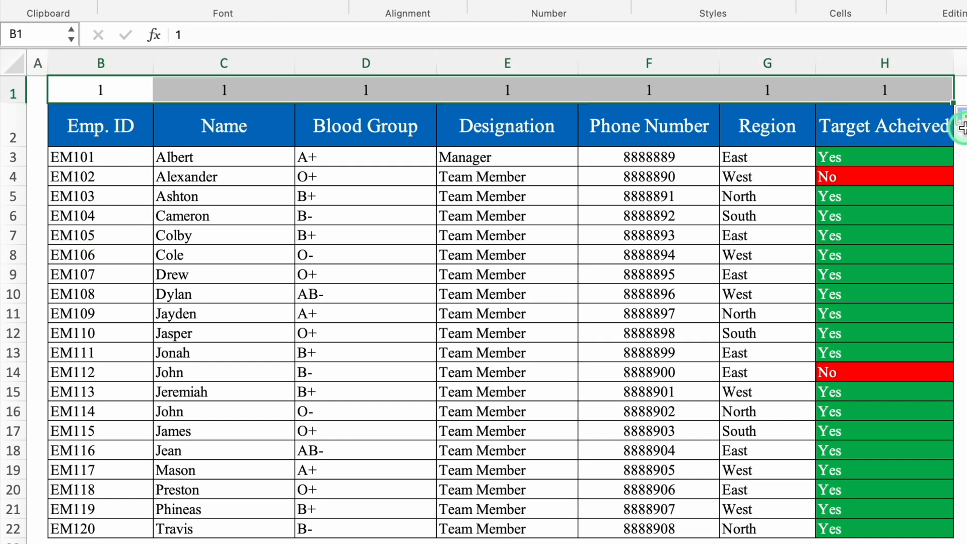
pyautogui.click(962, 119)
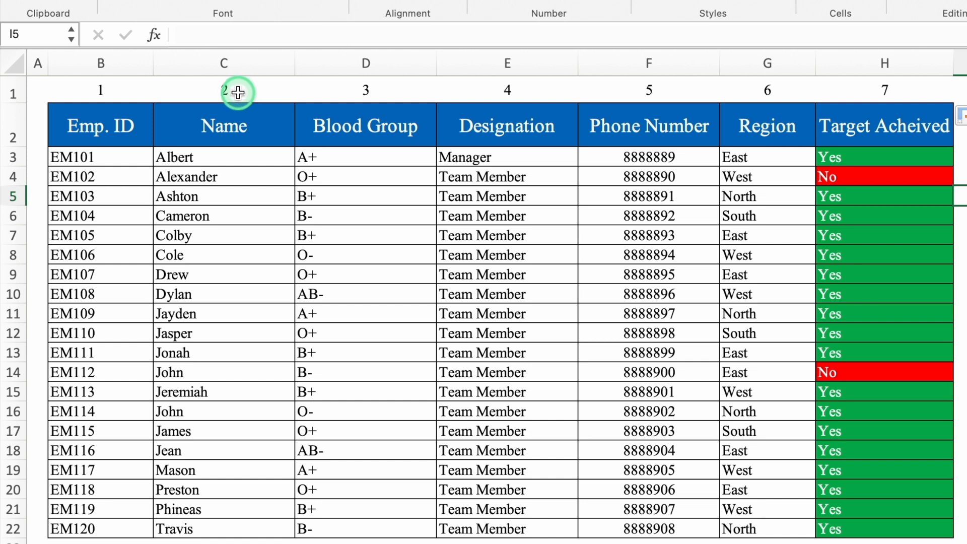
# Restart the row 1 numbering at the Name column, with a series from 1 in C1 to 6 in H1.
pyautogui.click(167, 94)
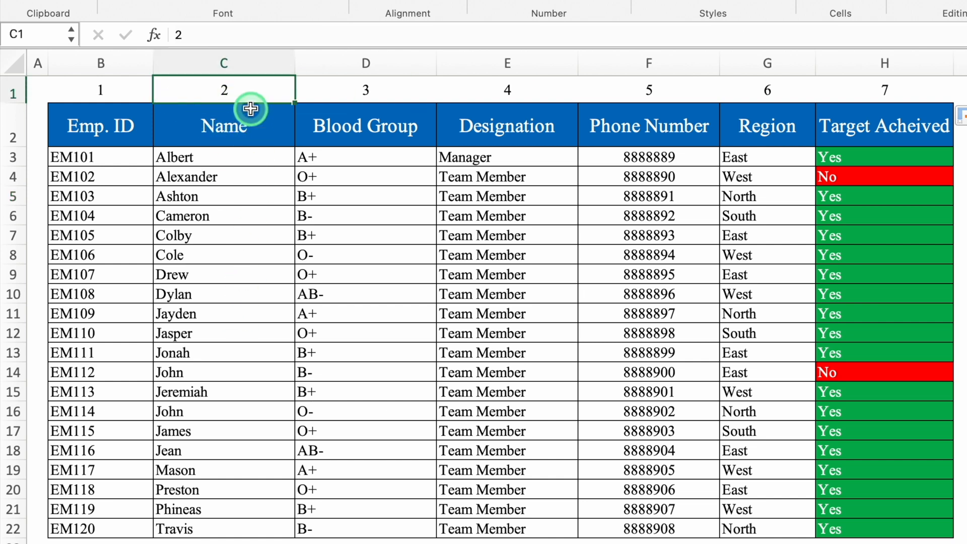
pyautogui.write('1')
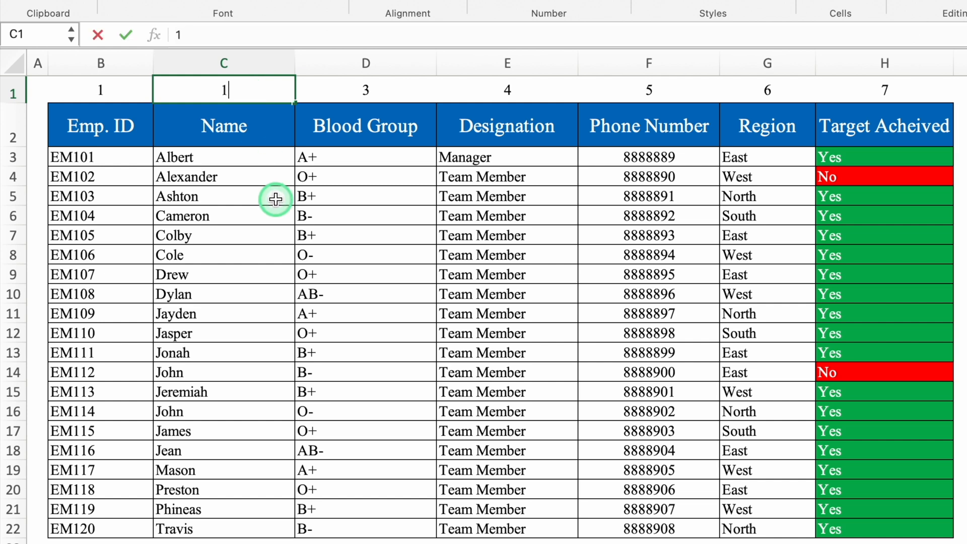
pyautogui.press('Return')
pyautogui.click(292, 99)
pyautogui.moveTo(296, 101); pyautogui.dragTo(953, 101)
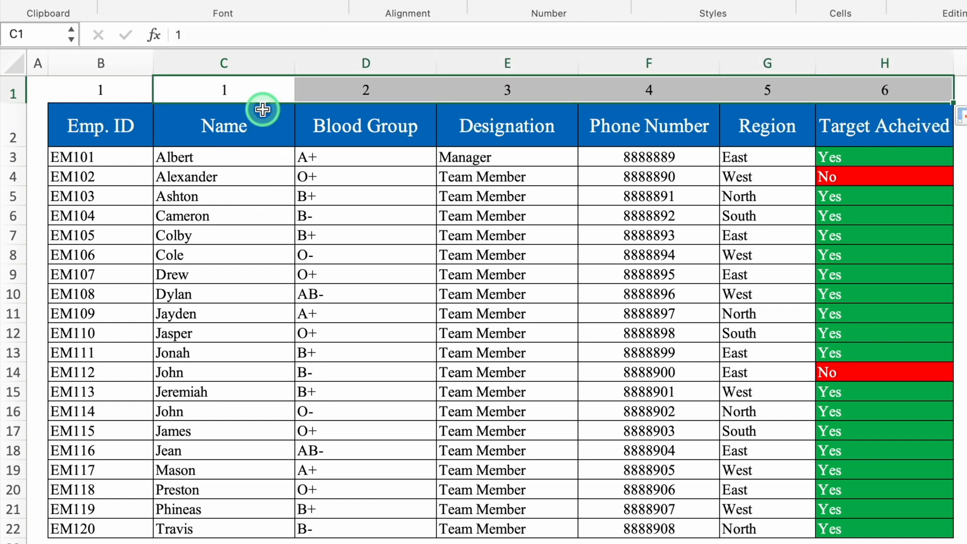
# Fill row 1 as a series starting at 1 in B1, above Emp. ID, and ending at 7 in H1.
pyautogui.click(126, 86)
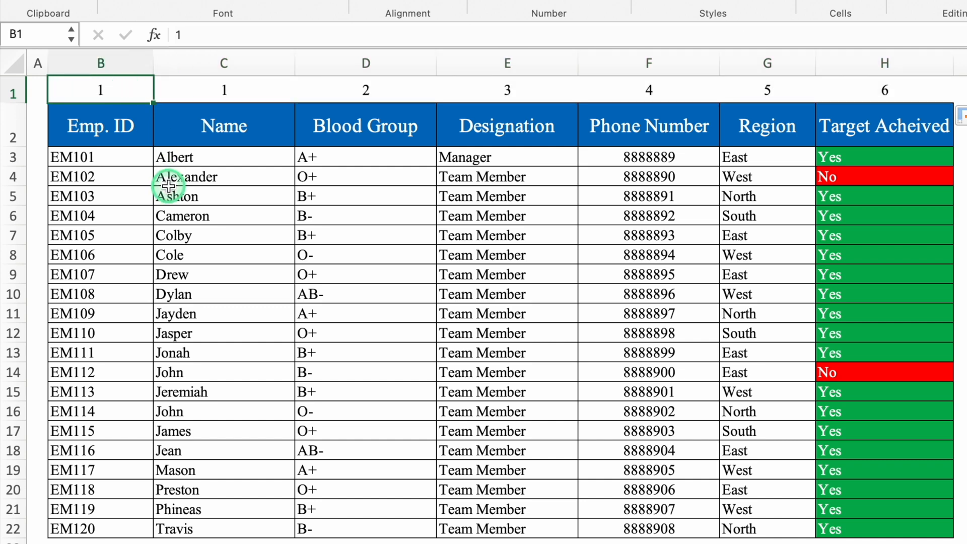
pyautogui.moveTo(153, 102); pyautogui.dragTo(955, 126)
pyautogui.click(963, 117)
pyautogui.click(965, 150)
pyautogui.click(966, 196)
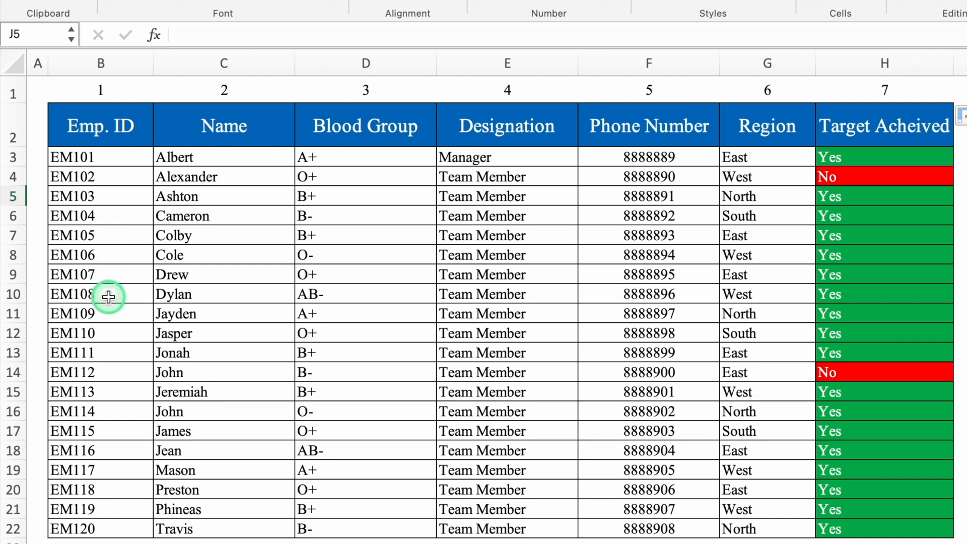
# Copy the table headers from Emp. ID to Target Acheived and paste them into the blank sheet starting at B3.
pyautogui.moveTo(86, 123); pyautogui.dragTo(838, 129)
pyautogui.press('super+c')
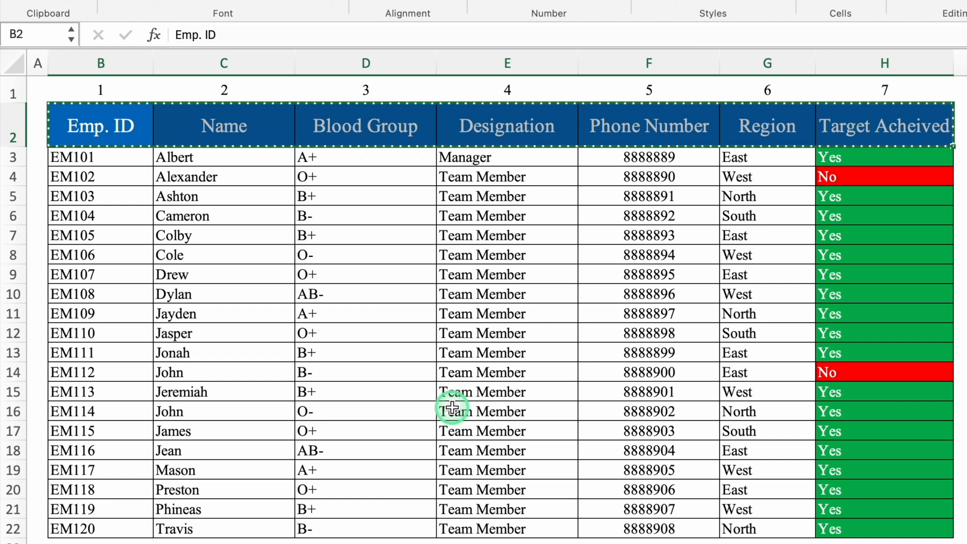
pyautogui.click(327, 543)
pyautogui.click(99, 105)
pyautogui.press('super+v')
# Widen the pasted header columns B to H and increase the height of header row 3.
pyautogui.moveTo(112, 59); pyautogui.dragTo(564, 61)
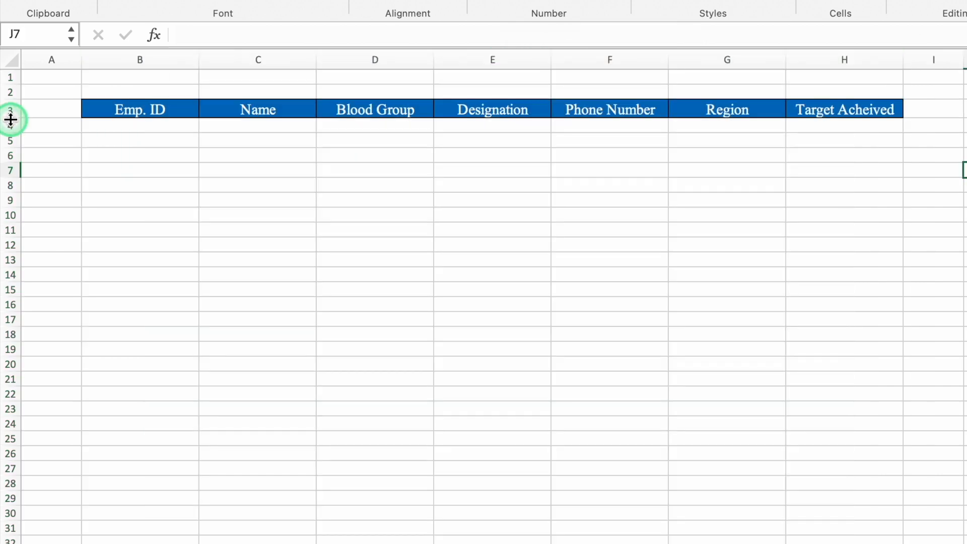
pyautogui.moveTo(10, 119); pyautogui.dragTo(12, 135)
pyautogui.click(152, 146)
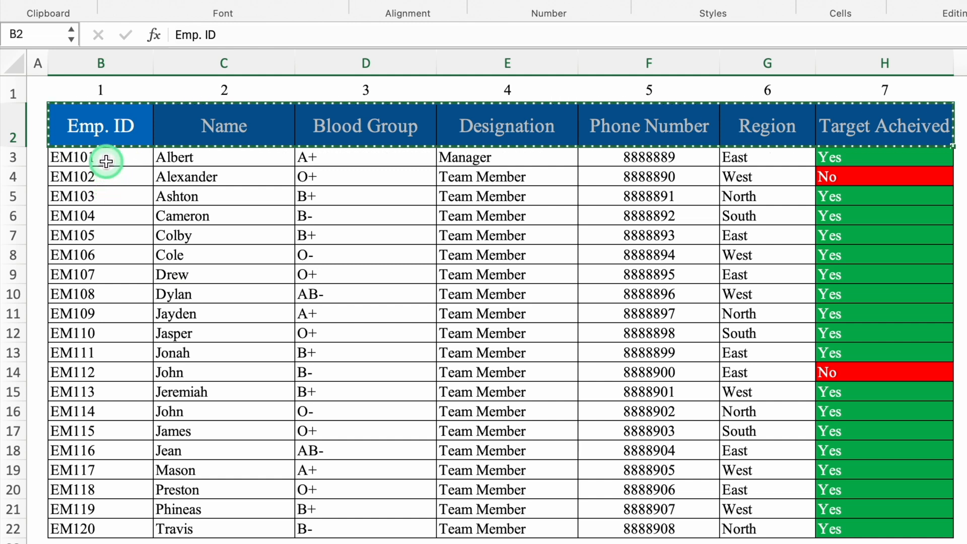
# Copy the employee ID in B12 of the source table into B4 of the new sheet.
pyautogui.click(103, 160)
pyautogui.click(115, 334)
pyautogui.hotkey('ctrl', 'c')
pyautogui.click(147, 145)
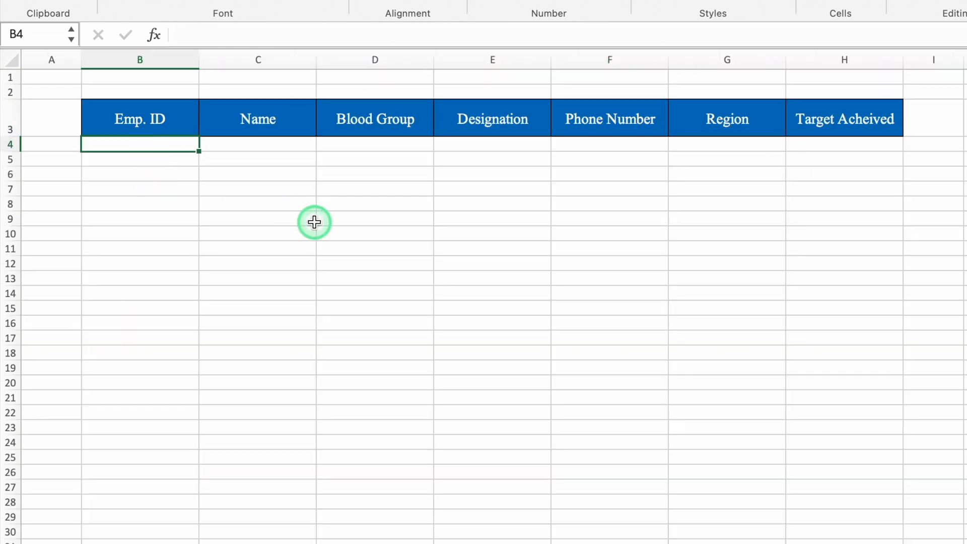
pyautogui.hotkey('ctrl', 'v')
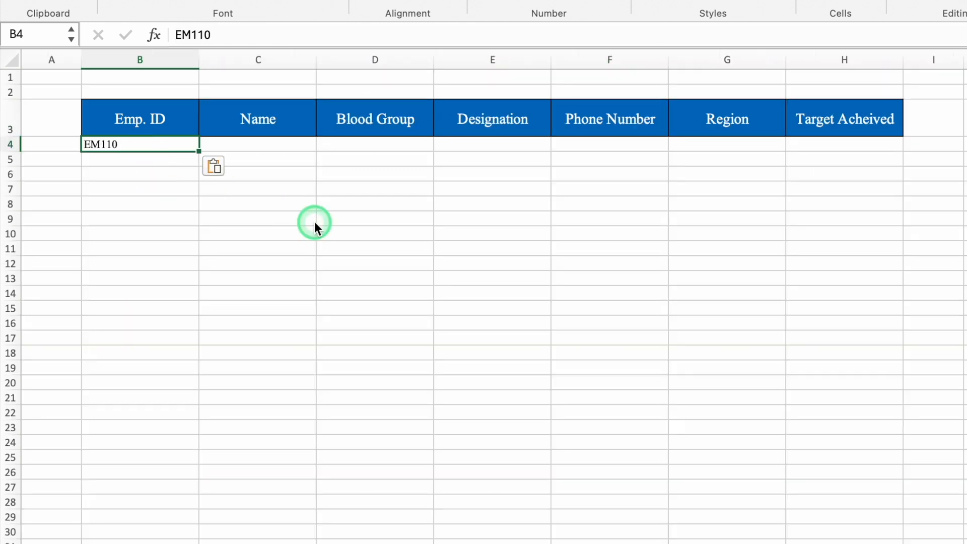
# Start a VLOOKUP formula in C4, under Name, with B4 as the lookup value.
pyautogui.press('Tab')
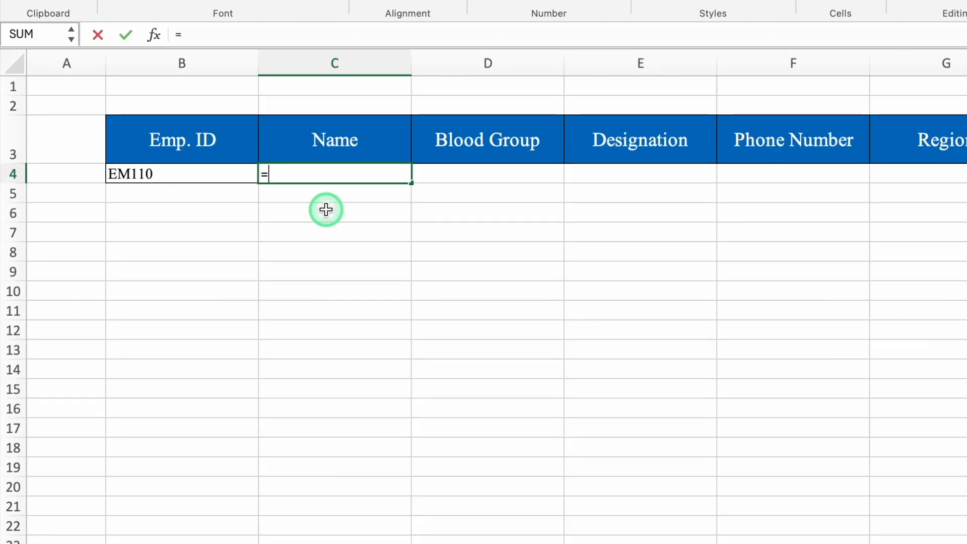
pyautogui.write('vloo')
pyautogui.press('Tab')
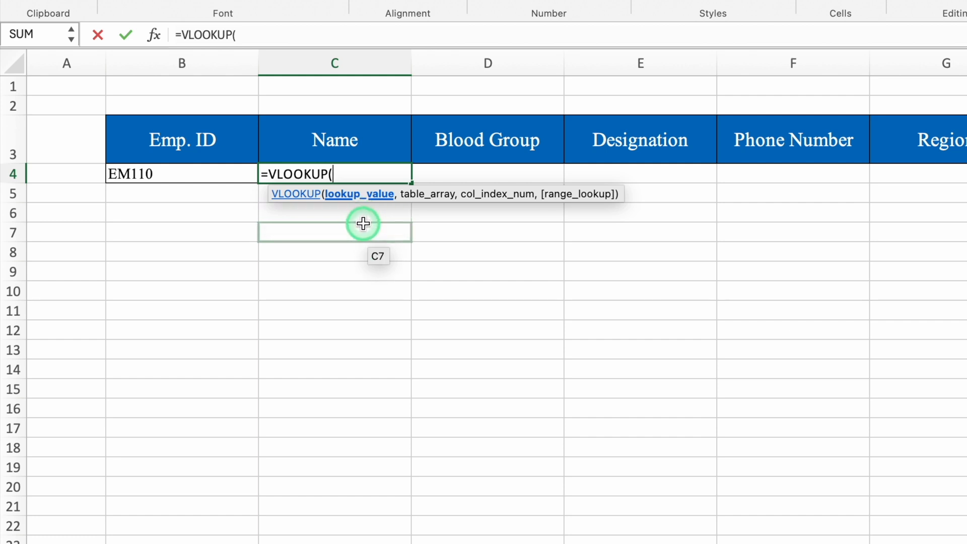
pyautogui.click(220, 172)
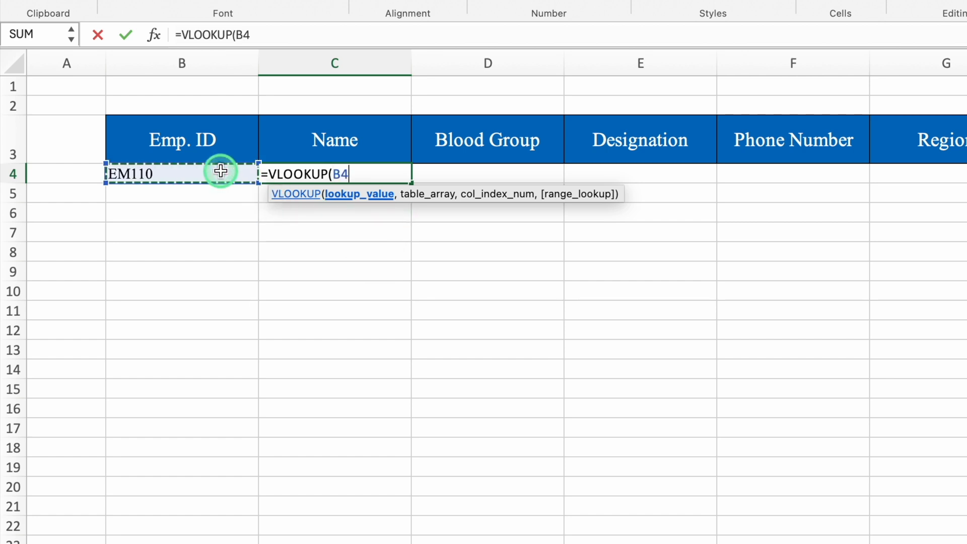
pyautogui.write(',')
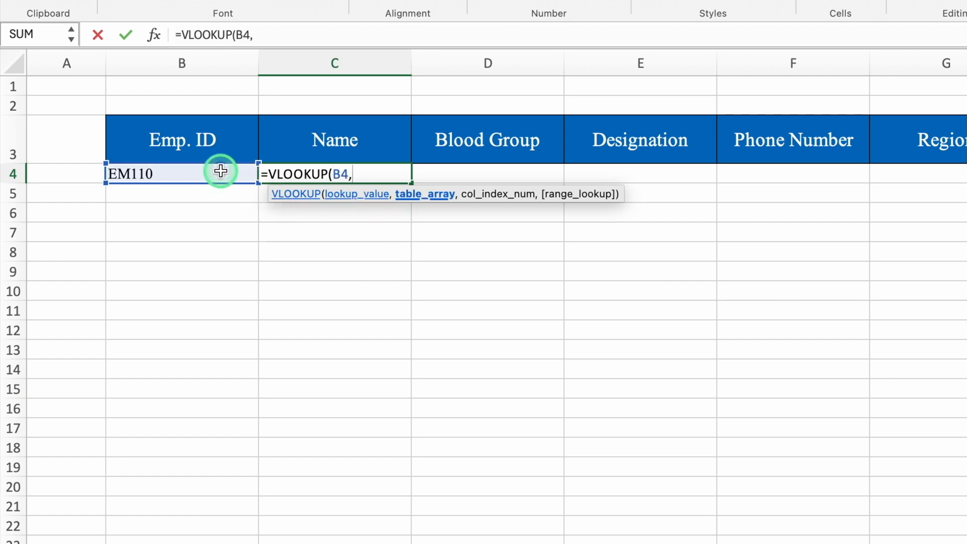
# Set the VLOOKUP table array to whole columns B:H of the VLookup Small Data sheet.
pyautogui.click(195, 531)
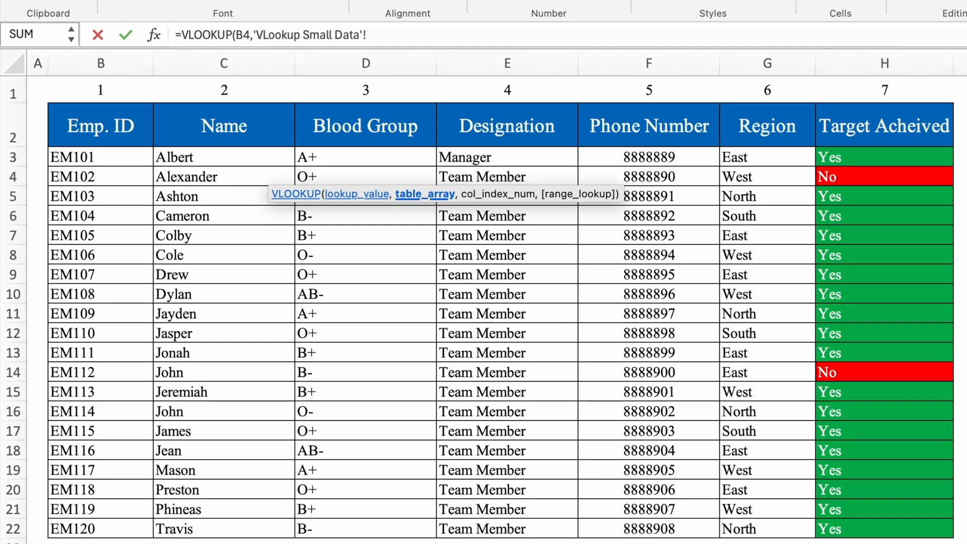
pyautogui.moveTo(96, 157); pyautogui.dragTo(904, 522)
pyautogui.click(116, 63)
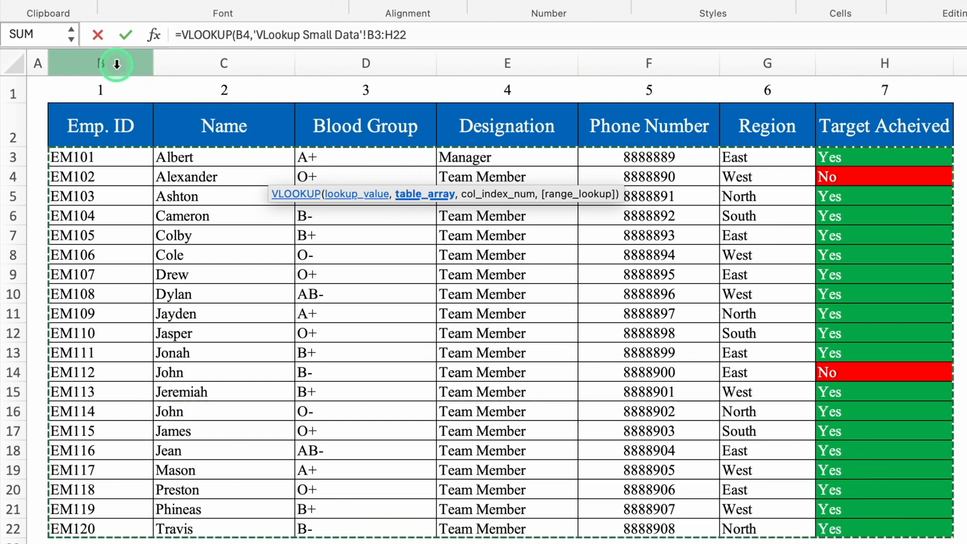
pyautogui.moveTo(225, 63); pyautogui.dragTo(899, 66)
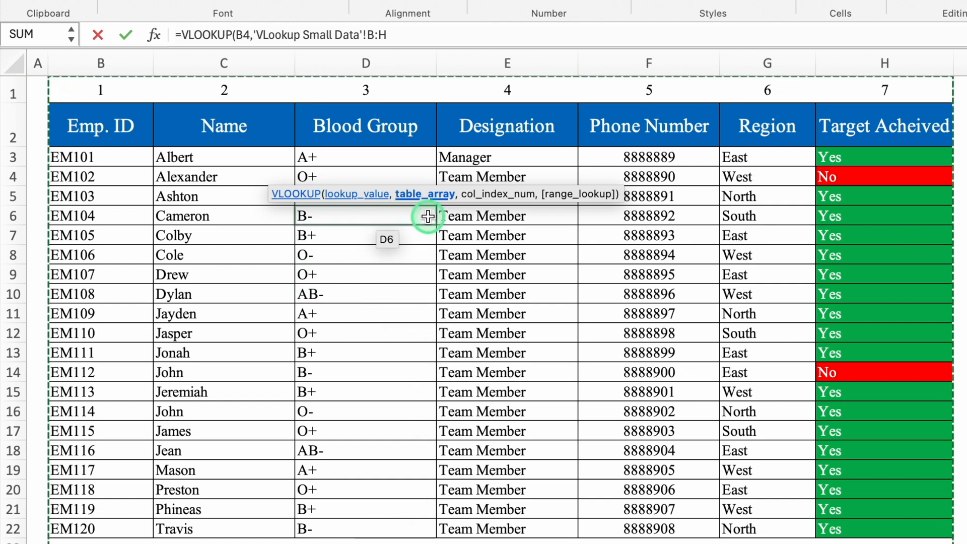
pyautogui.write(',')
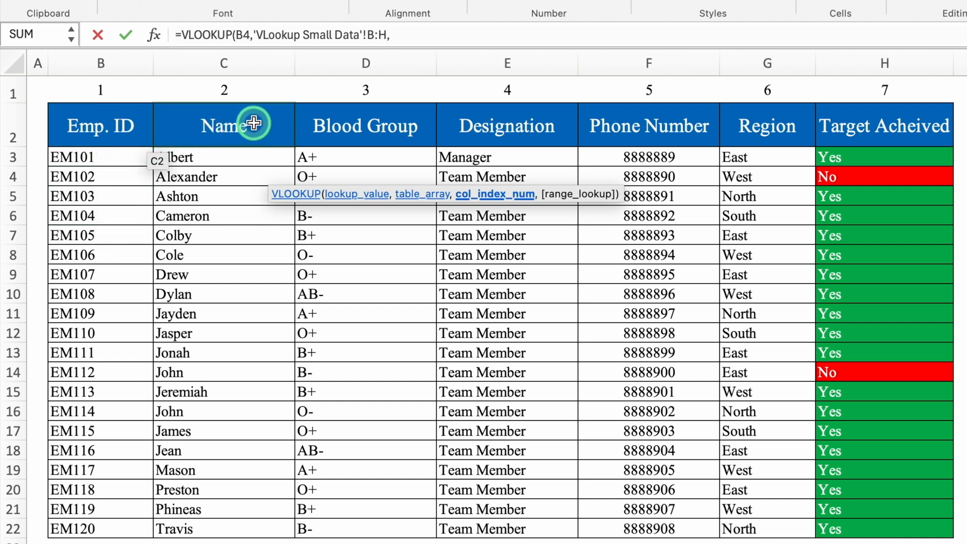
# Complete the VLOOKUP formula with column index 2 and range lookup 0 for an exact match.
pyautogui.write('2')
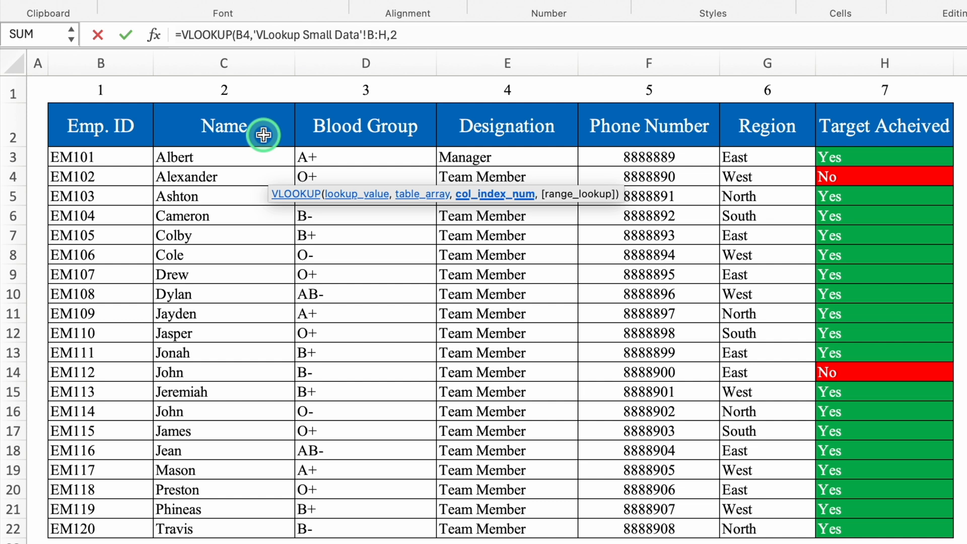
pyautogui.write(',')
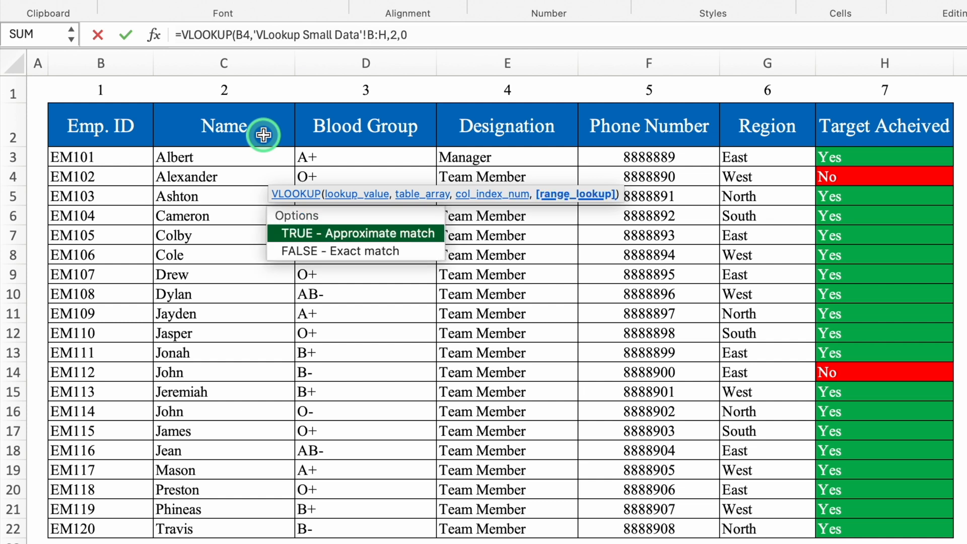
pyautogui.write('0)')
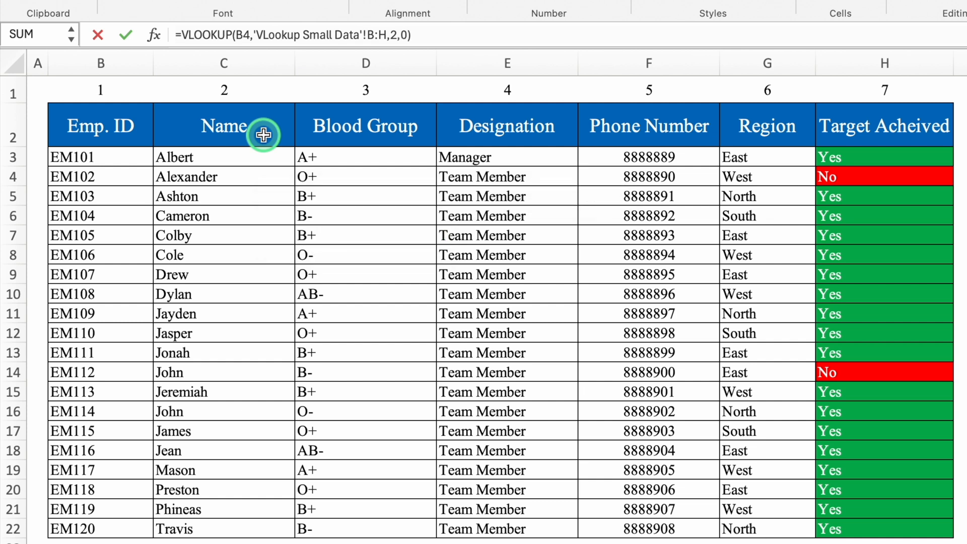
pyautogui.press('Return')
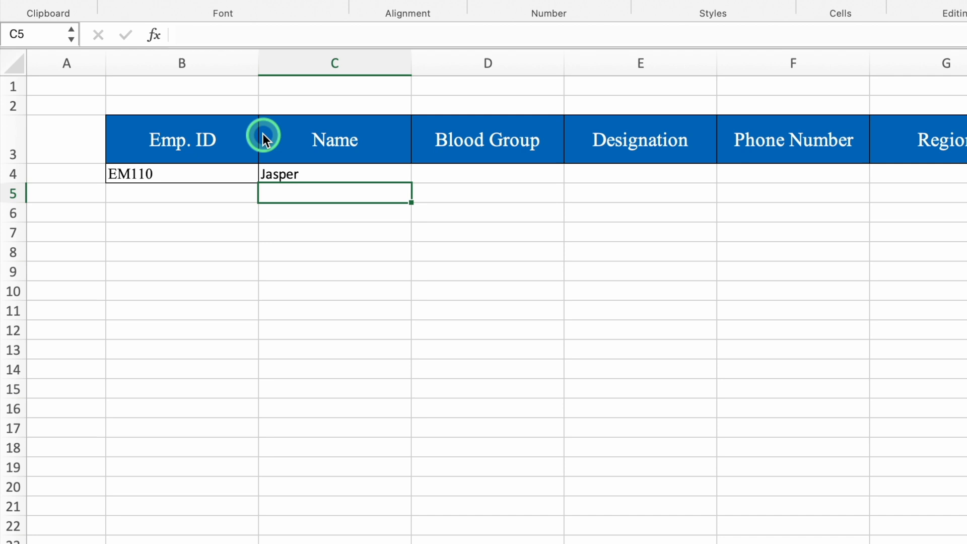
# Lock only the column of the lookup value in the C4 formula so it reads $B4.
pyautogui.click(308, 174)
pyautogui.press('Tab')
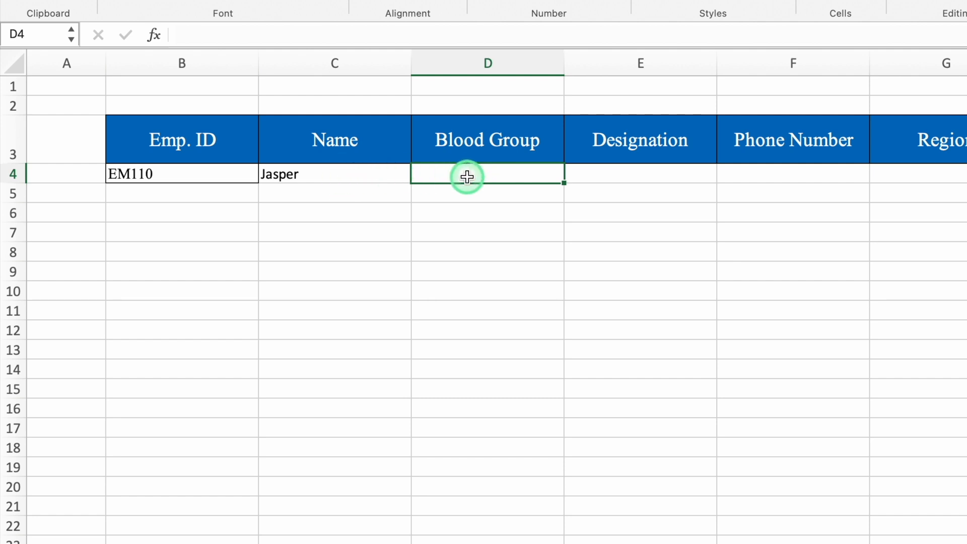
pyautogui.click(352, 177)
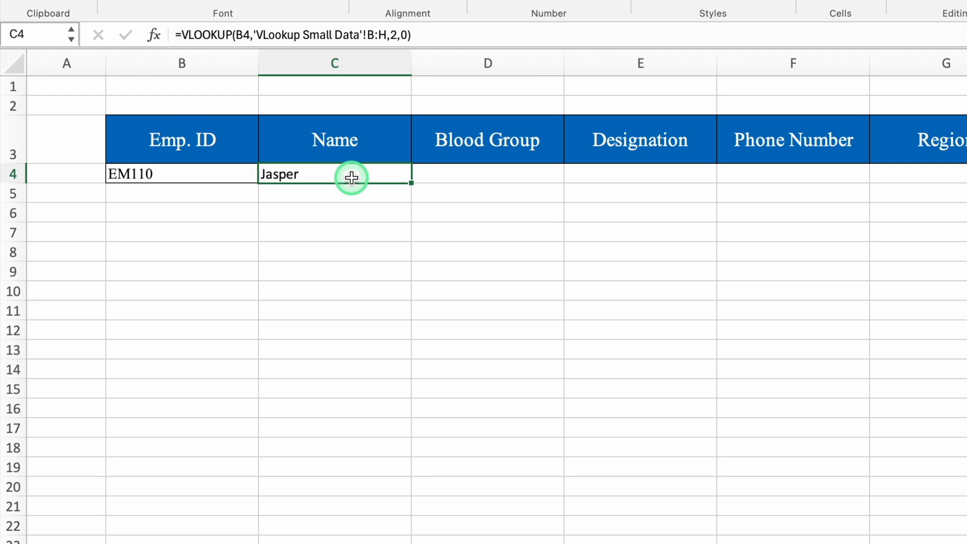
pyautogui.click(250, 35)
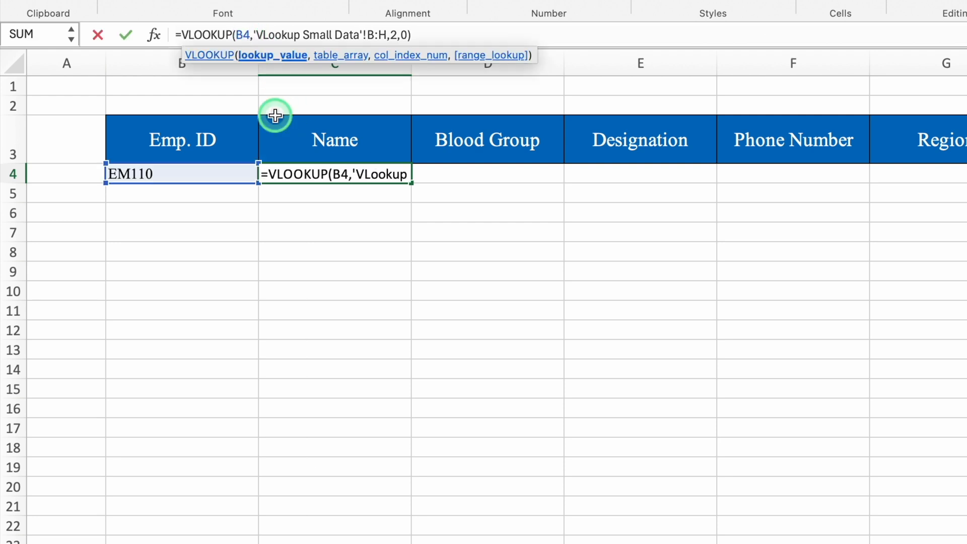
pyautogui.press('F4')
pyautogui.press('F4')
pyautogui.press('F4')
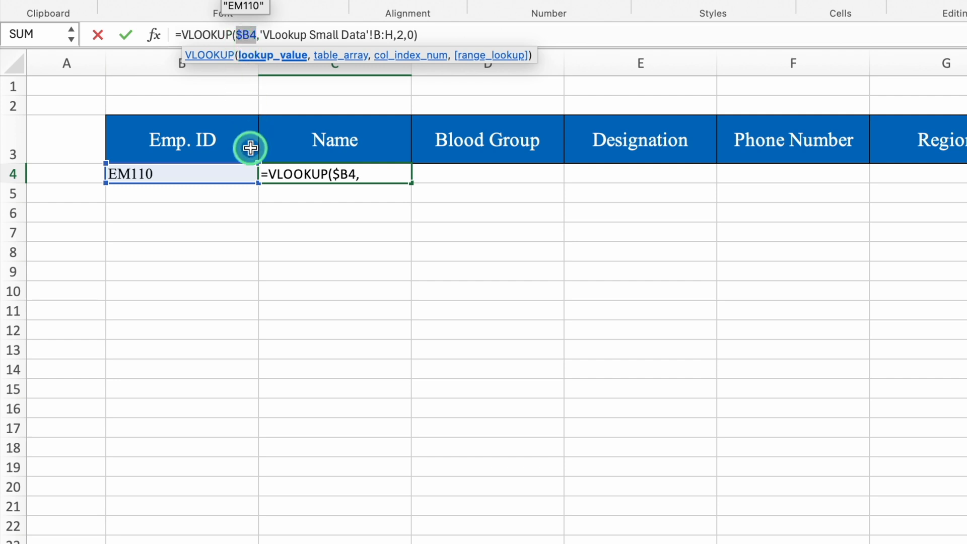
# Lock the formula's table array as $B:$H and fill the formula across from C4 to H4.
pyautogui.click(395, 37)
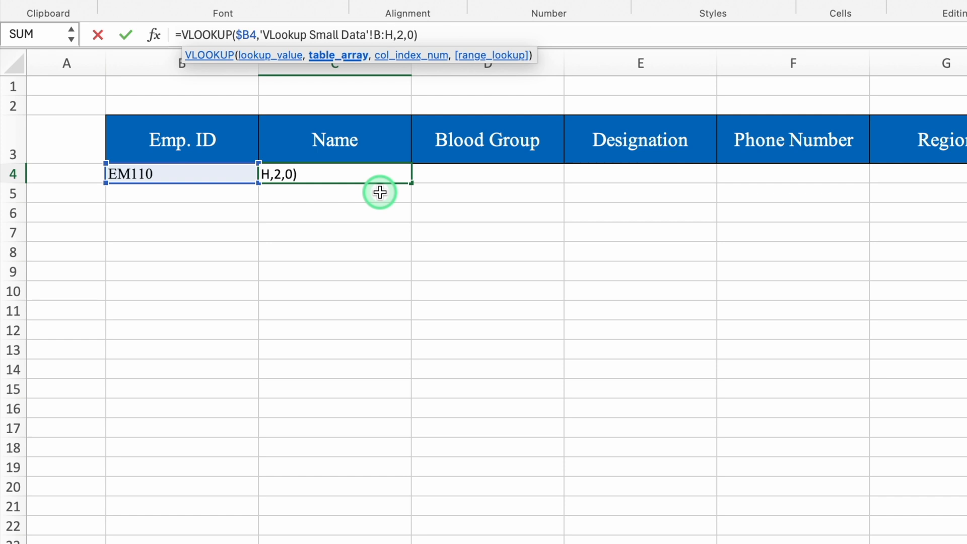
pyautogui.press('F4')
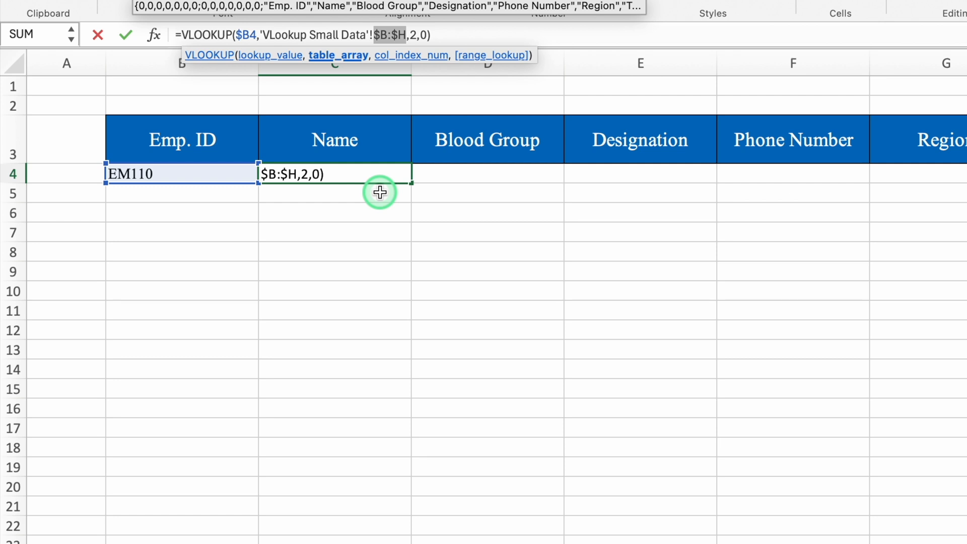
pyautogui.press('Return')
pyautogui.click(406, 179)
pyautogui.moveTo(412, 184); pyautogui.dragTo(966, 208)
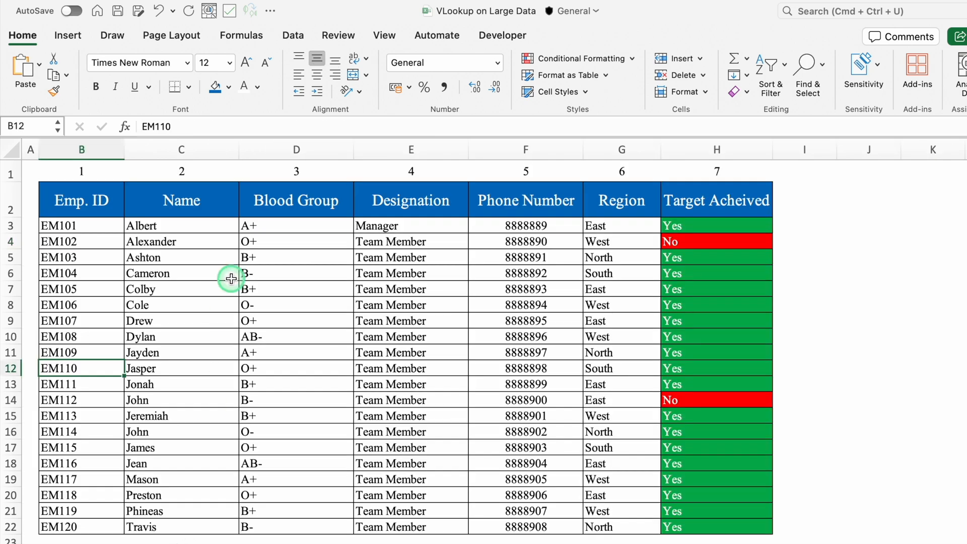
# Check the column index numbers above each header from Name to Target Acheived in the source sheet.
pyautogui.click(224, 175)
pyautogui.click(336, 171)
pyautogui.click(411, 171)
pyautogui.click(512, 171)
pyautogui.click(612, 171)
pyautogui.click(696, 170)
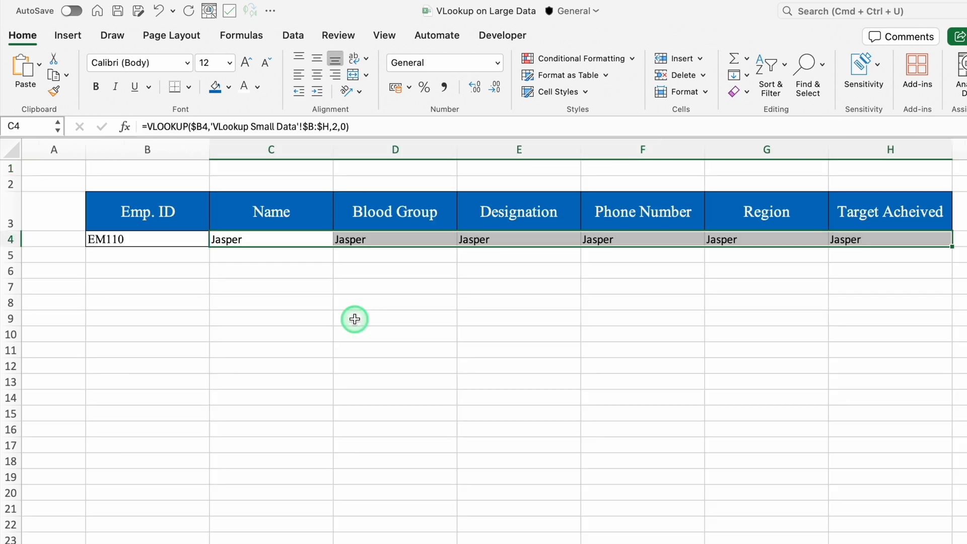
# Set the VLOOKUP column index to 3 in D4 for Blood Group and 4 in E4 for Designation.
pyautogui.click(348, 239)
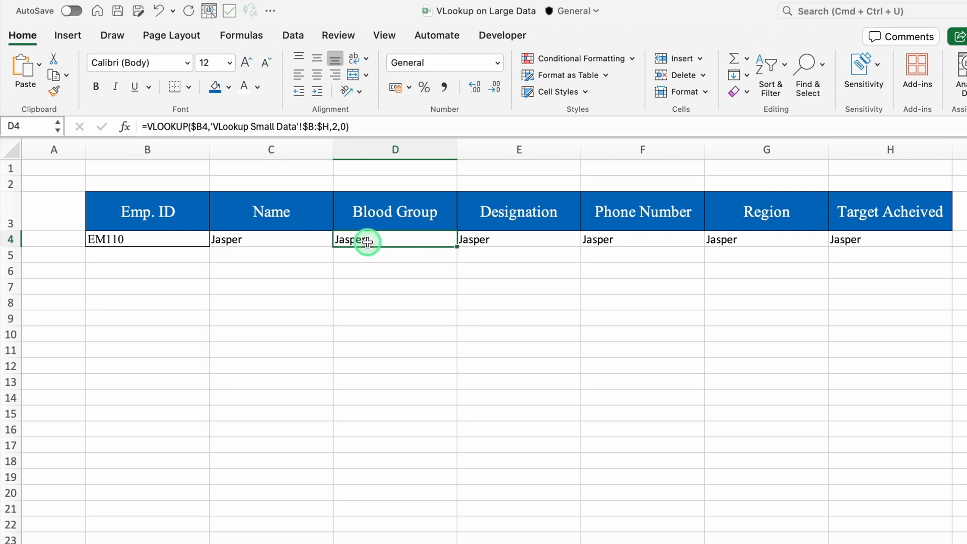
pyautogui.click(337, 126)
pyautogui.press('Return')
pyautogui.click(488, 239)
pyautogui.click(337, 127)
pyautogui.press('BackSpace')
pyautogui.write('4')
pyautogui.press('Return')
# Set the VLOOKUP column index to 5 in F4 for Phone Number and 6 in G4 for Region.
pyautogui.click(606, 236)
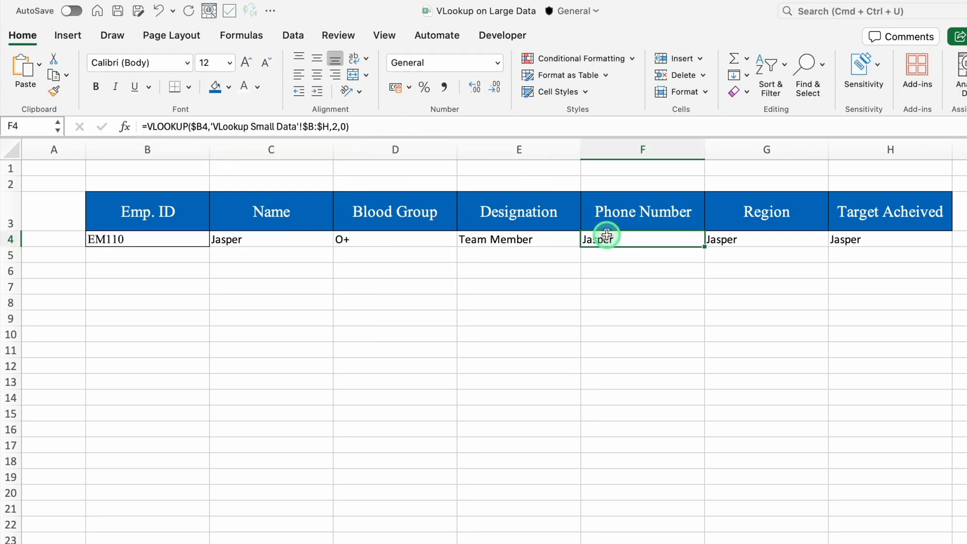
pyautogui.click(337, 126)
pyautogui.press('BackSpace')
pyautogui.write('5')
pyautogui.press('Return')
pyautogui.doubleClick(335, 126)
pyautogui.write('6')
pyautogui.press('Return')
# Set the VLOOKUP column index to 7 in H4 for Target Acheived.
pyautogui.click(858, 236)
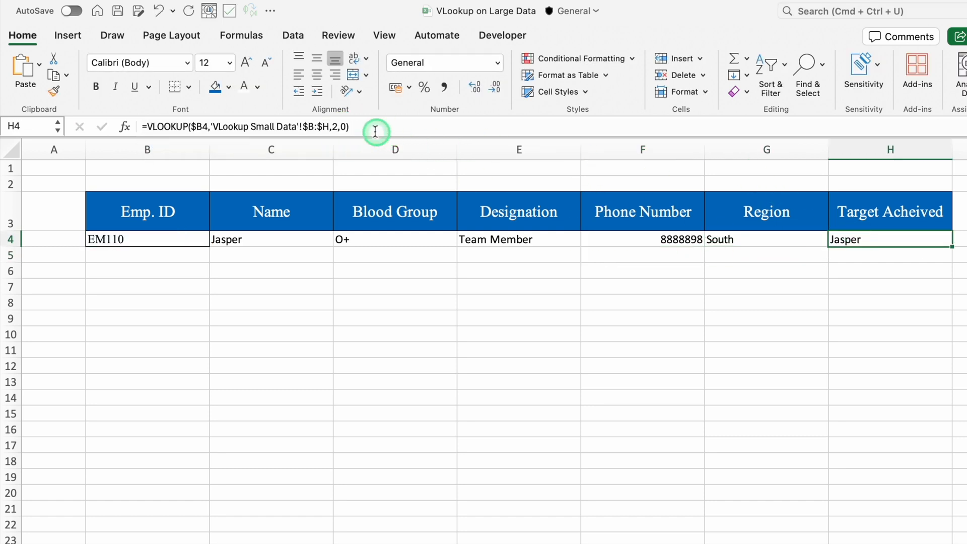
pyautogui.click(334, 126)
pyautogui.doubleClick(334, 127)
pyautogui.write('7')
pyautogui.press('Return')
# Fill the Emp. ID series from B4 down to B18 and the lookup formulas in C4:H4 down to row 19.
pyautogui.click(147, 239)
pyautogui.moveTo(209, 246); pyautogui.dragTo(211, 470)
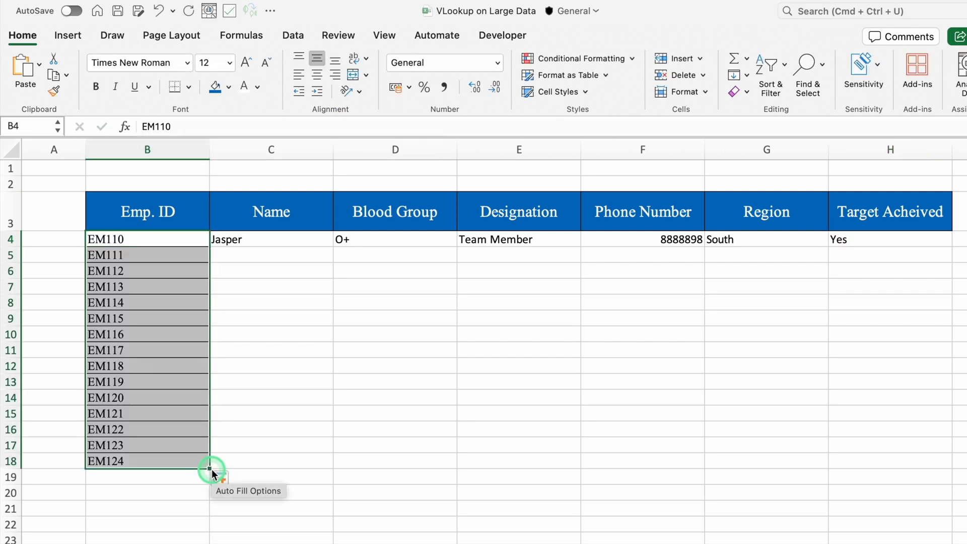
pyautogui.moveTo(255, 241); pyautogui.dragTo(872, 240)
pyautogui.moveTo(952, 247); pyautogui.dragTo(948, 476)
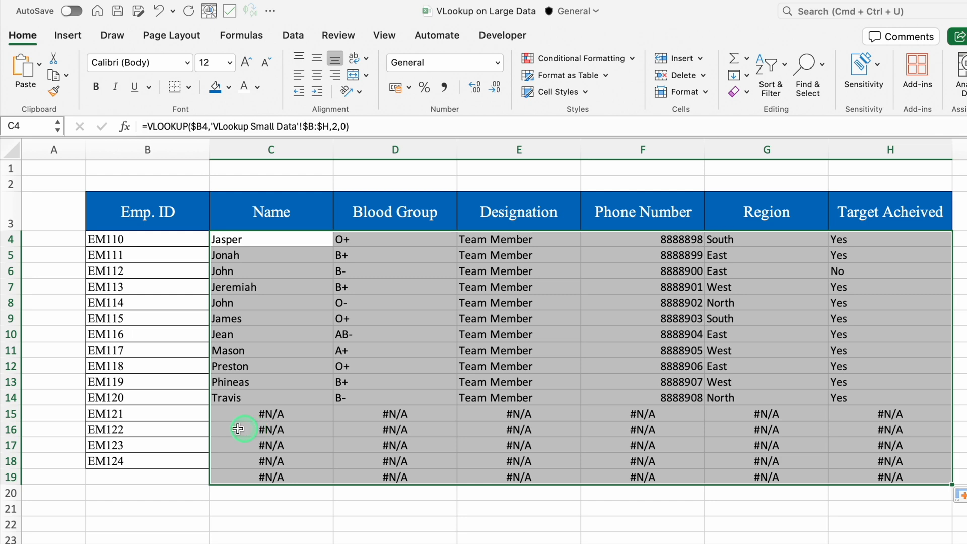
pyautogui.click(177, 543)
pyautogui.click(182, 543)
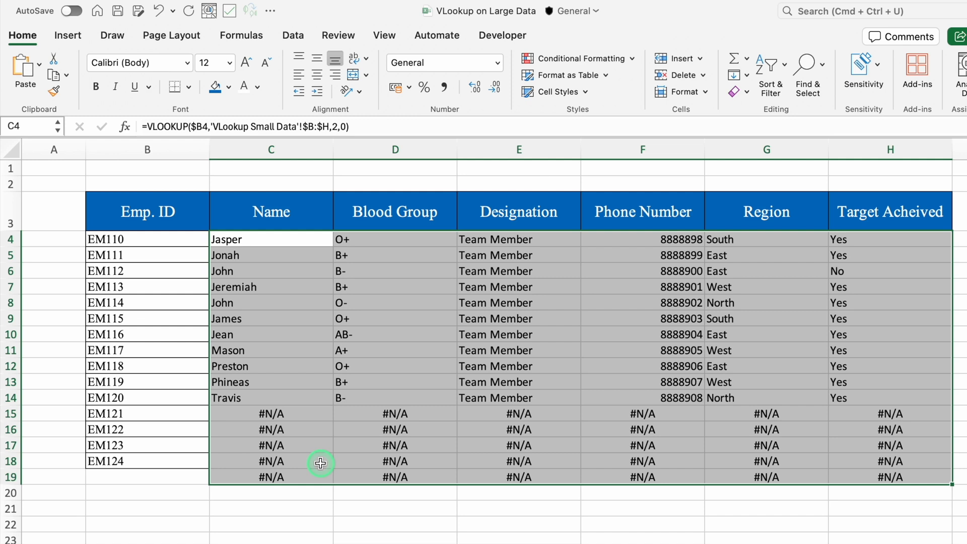
# Wrap the VLOOKUP in C4 in IFERROR with an empty string ("") as the error value and fill it down to C19.
pyautogui.click(269, 244)
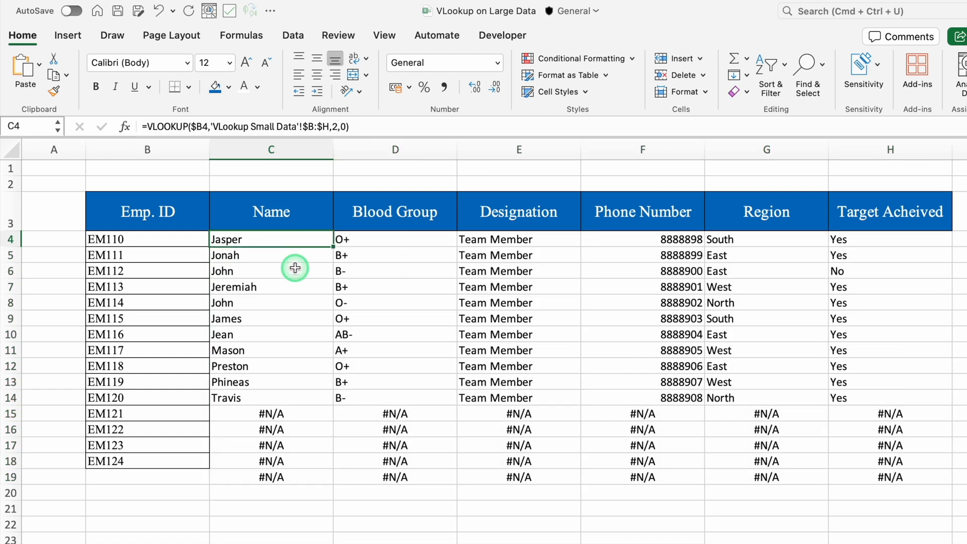
pyautogui.click(144, 127)
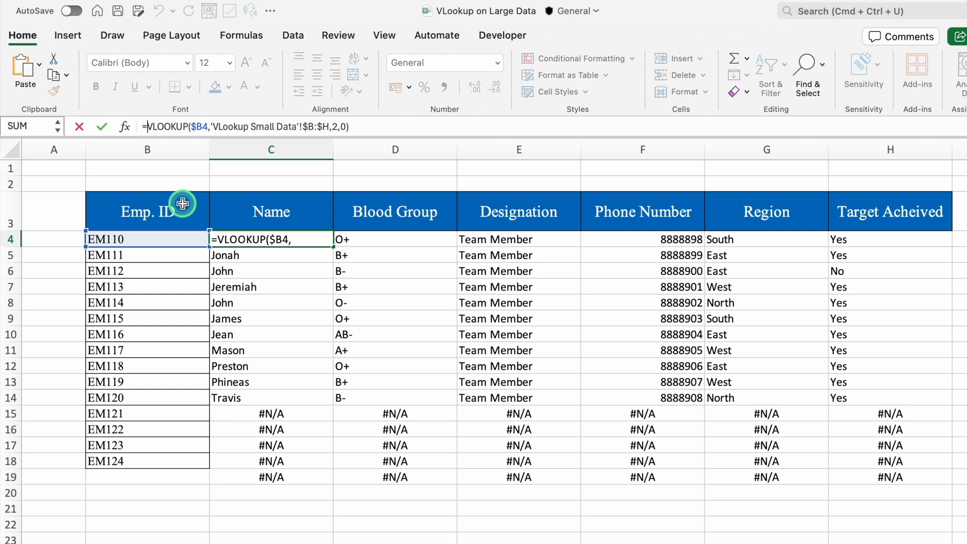
pyautogui.write('IFER')
pyautogui.doubleClick(170, 155)
pyautogui.click(413, 126)
pyautogui.write(',')
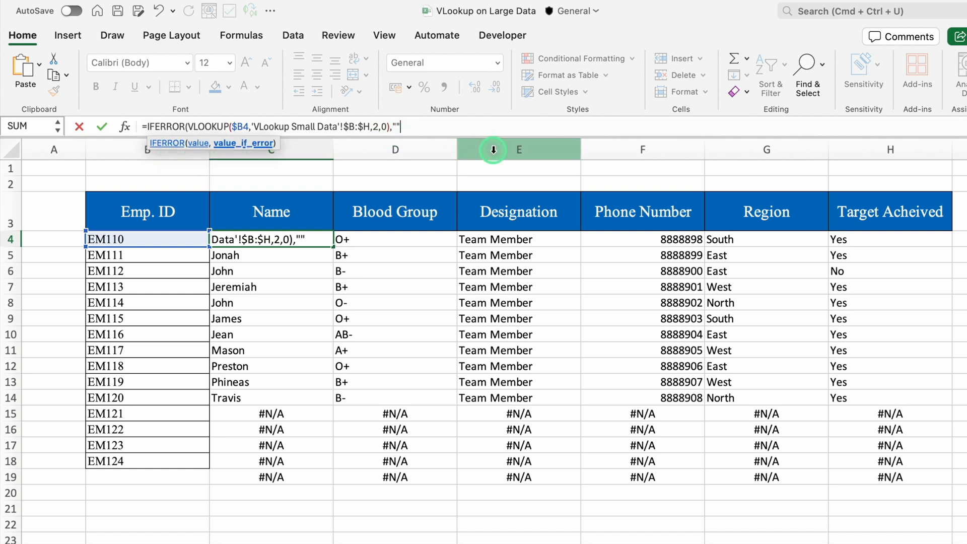
pyautogui.write('"")')
pyautogui.press('Return')
pyautogui.press('Up')
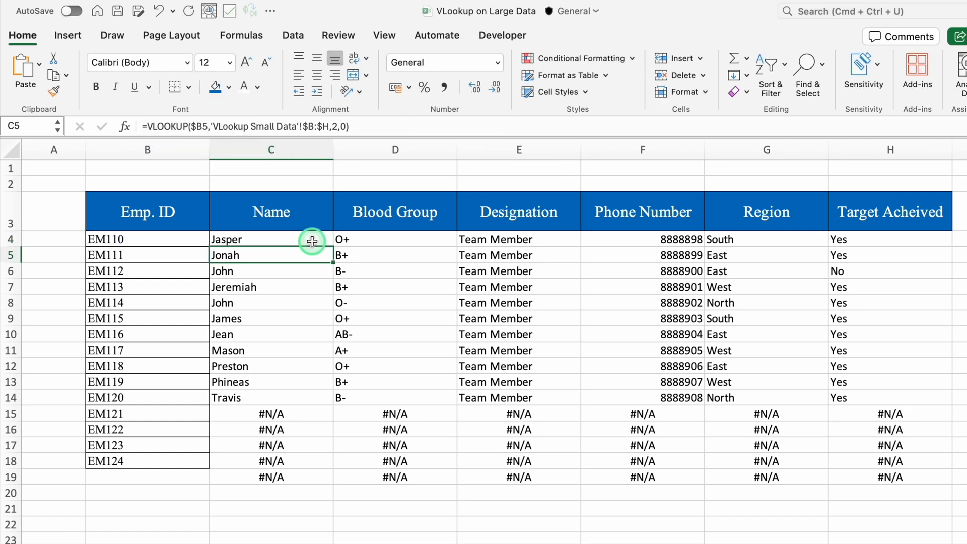
pyautogui.moveTo(333, 247); pyautogui.dragTo(327, 481)
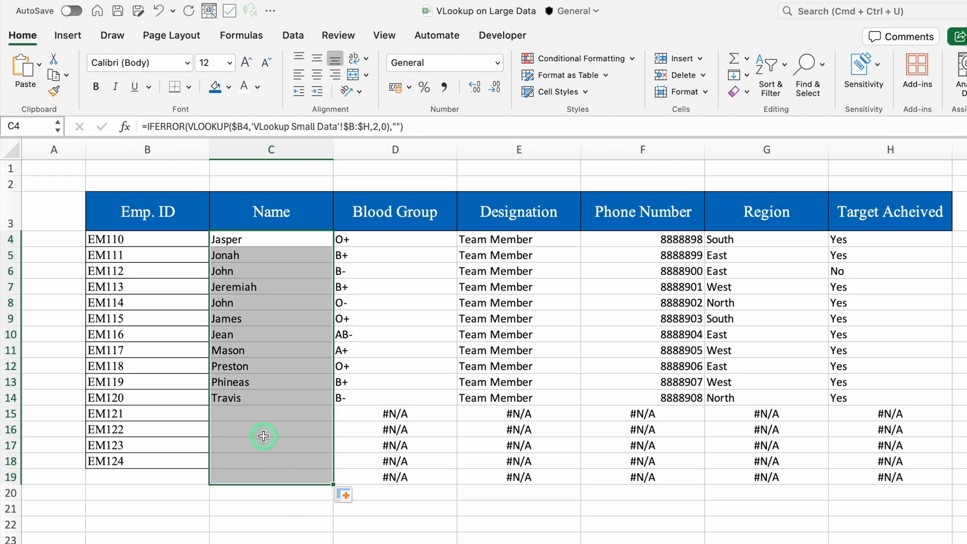
# Change the IFERROR value in C4 to "No Employee" and fill the formula down to row 18 and across to column H.
pyautogui.click(281, 240)
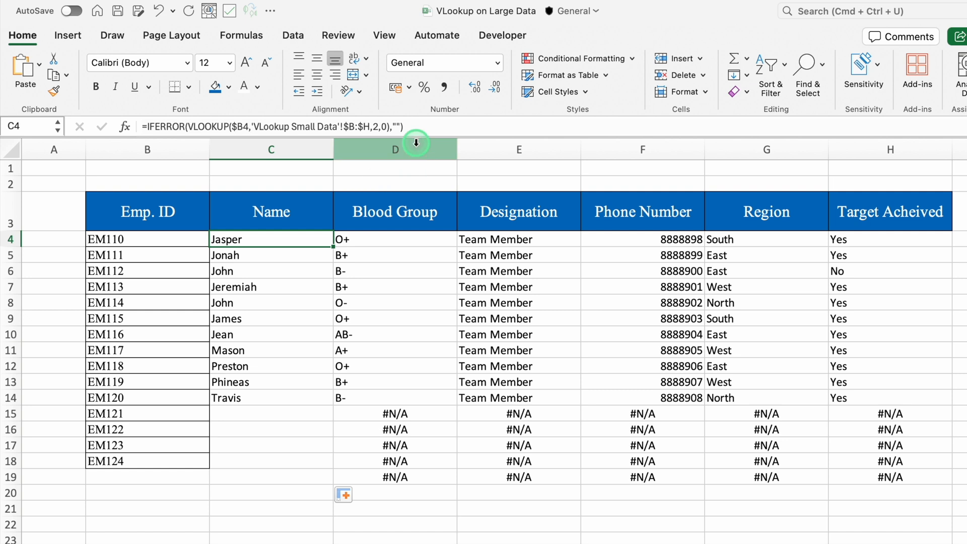
pyautogui.click(397, 126)
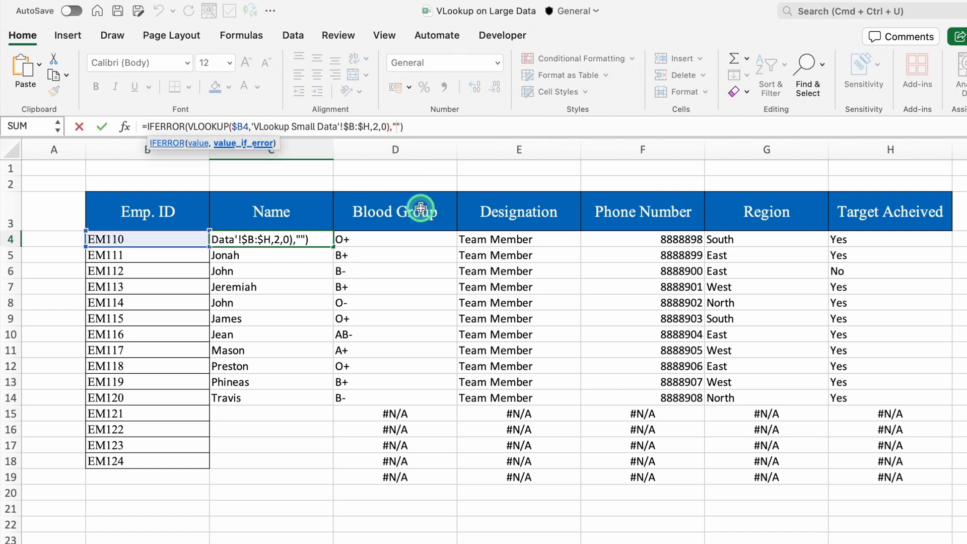
pyautogui.write('No Employee')
pyautogui.press('Return')
pyautogui.click(312, 240)
pyautogui.moveTo(332, 246); pyautogui.dragTo(326, 467)
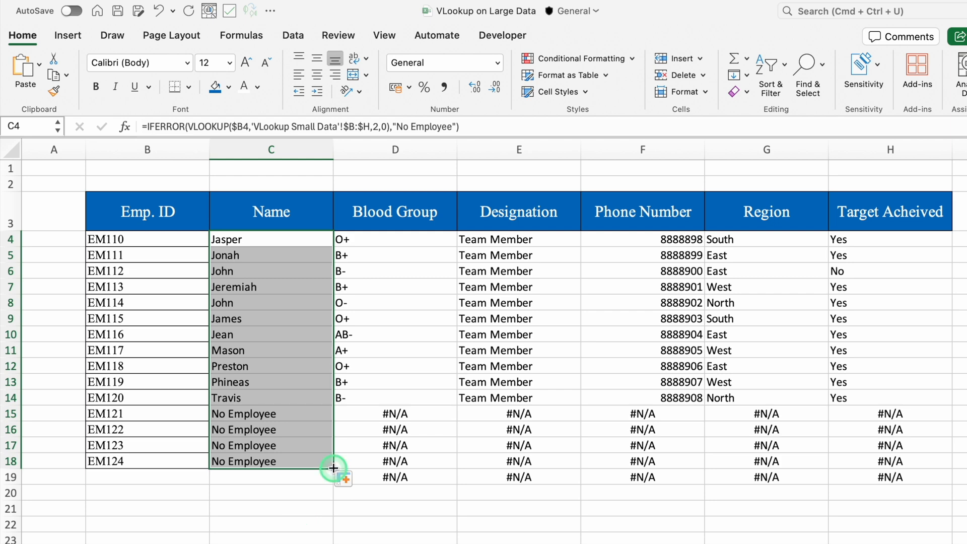
pyautogui.moveTo(334, 468); pyautogui.dragTo(913, 463)
# Set the column index inside the IFERROR formulas to 3 in D4 and 4 in E4.
pyautogui.click(365, 239)
pyautogui.click(379, 127)
pyautogui.press('BackSpace')
pyautogui.write('3')
pyautogui.press('Return')
pyautogui.click(484, 239)
pyautogui.click(377, 127)
pyautogui.press('BackSpace')
pyautogui.write('4')
pyautogui.press('Return')
# Set the column index inside the IFERROR formulas to 5 in F4 and 6 in G4.
pyautogui.click(589, 244)
pyautogui.click(377, 126)
pyautogui.press('BackSpace')
pyautogui.write('5')
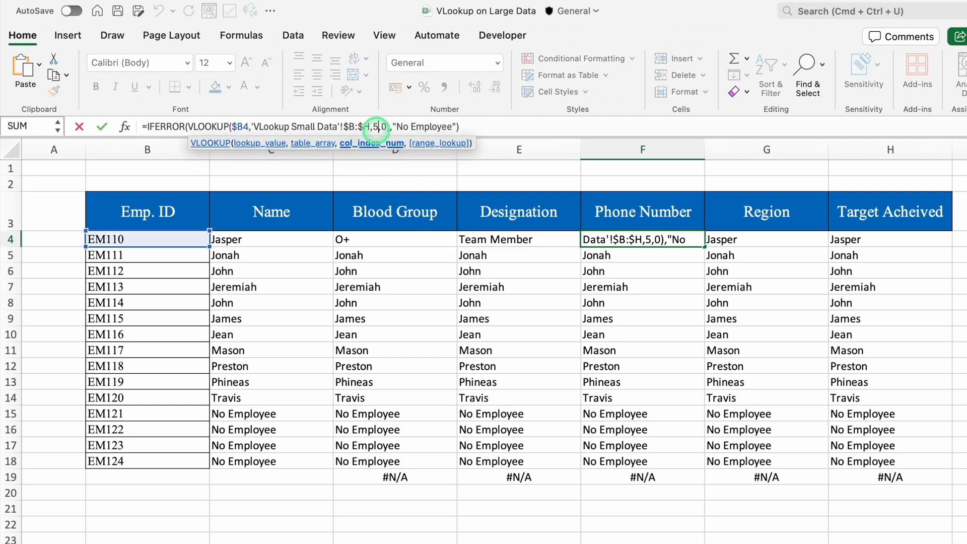
pyautogui.press('Tab')
pyautogui.click(378, 126)
pyautogui.press('BackSpace')
pyautogui.write('6')
pyautogui.press('Return')
# Set the column index in the H4 IFERROR formula to 7 and fill the formulas in C4:H4 down to row 21.
pyautogui.click(872, 241)
pyautogui.click(378, 126)
pyautogui.press('BackSpace')
pyautogui.write('7')
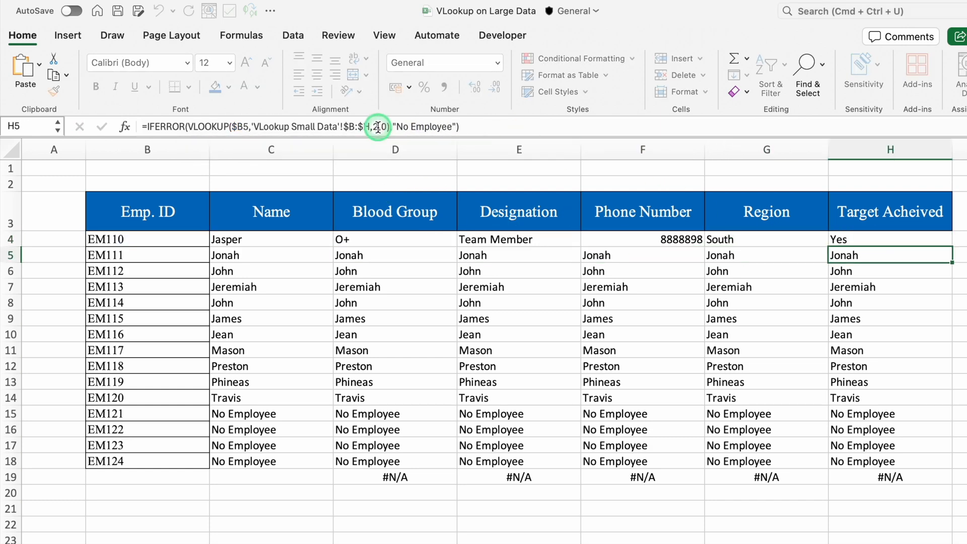
pyautogui.moveTo(283, 240); pyautogui.dragTo(956, 514)
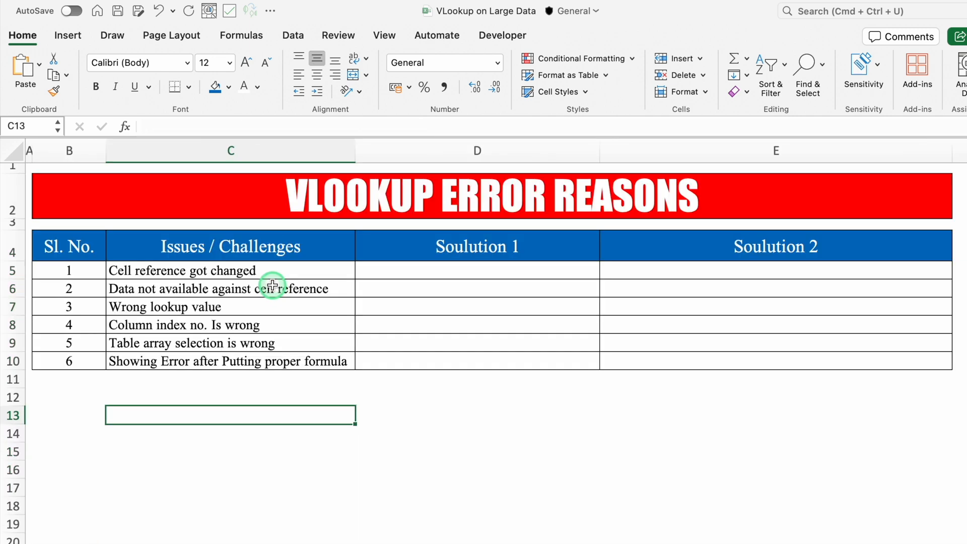
# On the error reasons sheet, enter "Change Cell reference from Formula Bar" and "Lock the cells" as the two solutions for issue 1.
pyautogui.click(260, 271)
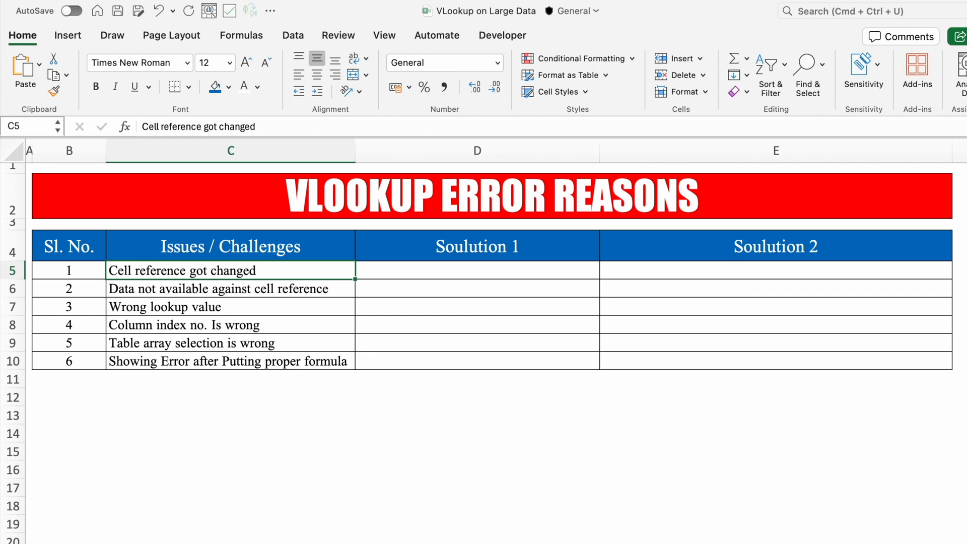
pyautogui.hotkey('ctrl', 'pageup')
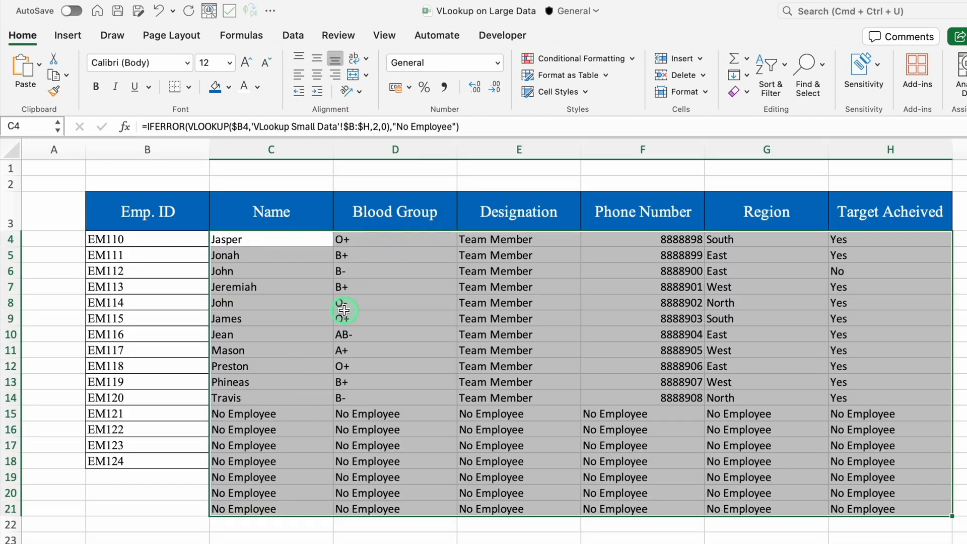
pyautogui.hotkey('ctrl', 'pagedown')
pyautogui.click(496, 416)
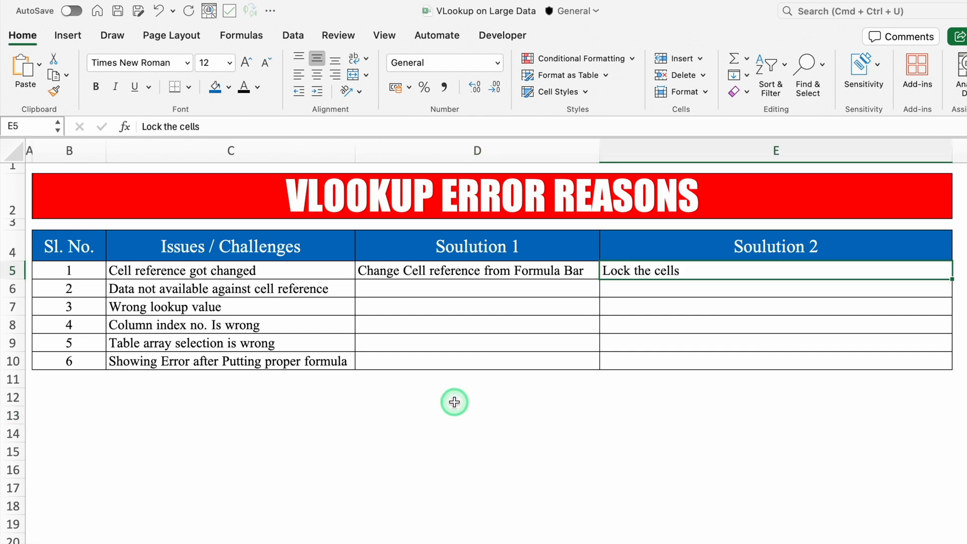
pyautogui.click(455, 402)
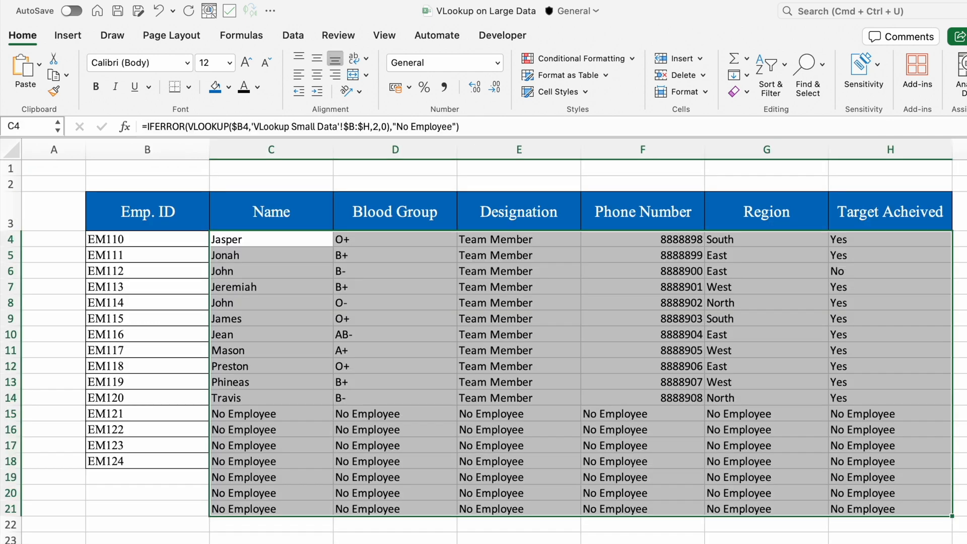
# Check the IFERROR formula in C4 and enter "Put the Criteria of iferror" as the first solution for issue 2.
pyautogui.click(302, 233)
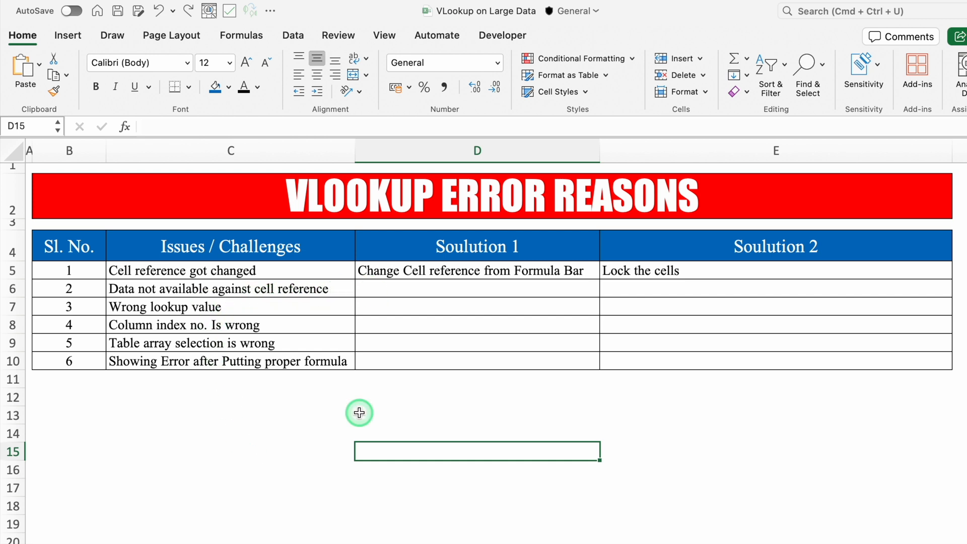
pyautogui.click(419, 398)
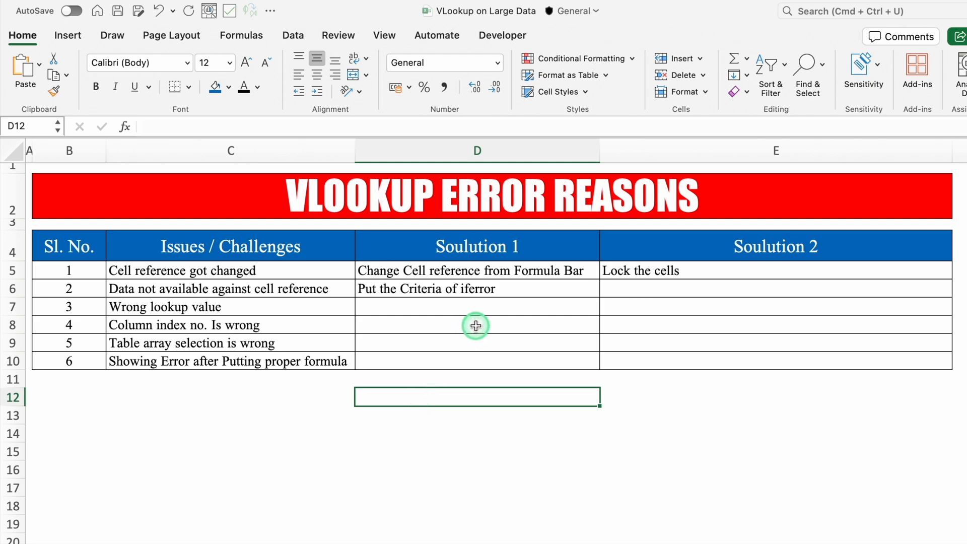
pyautogui.click(451, 431)
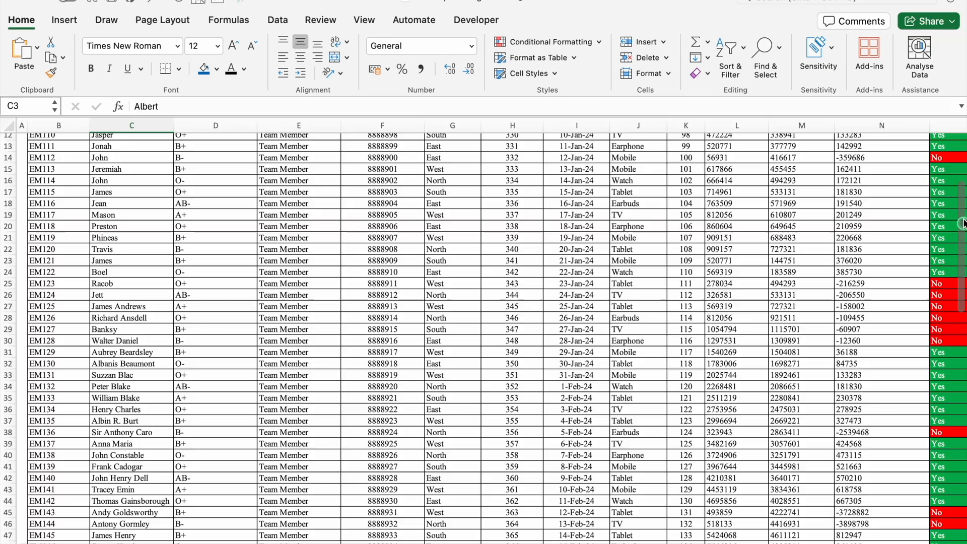
# Copy the large data table's header row from Emp. ID to Supporting Country and paste it at B3 of the blank sheet.
pyautogui.moveTo(962, 181); pyautogui.dragTo(960, 129)
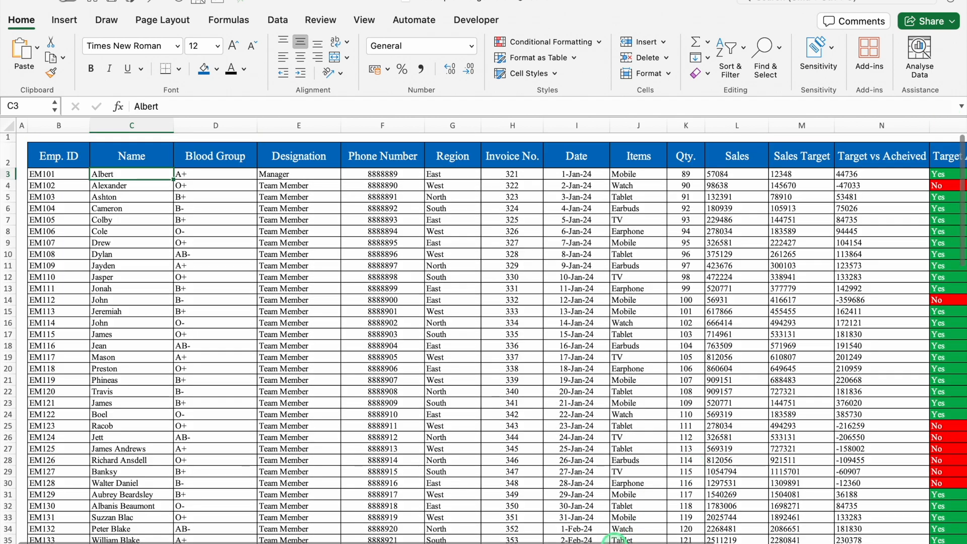
pyautogui.hscroll(5, 438, 526)
pyautogui.hscroll(-5, 438, 527)
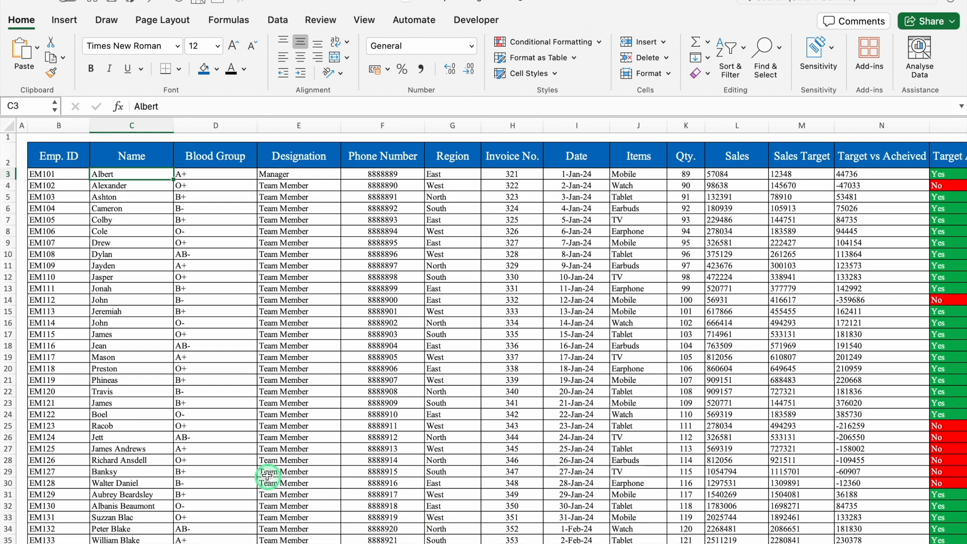
pyautogui.click(65, 157)
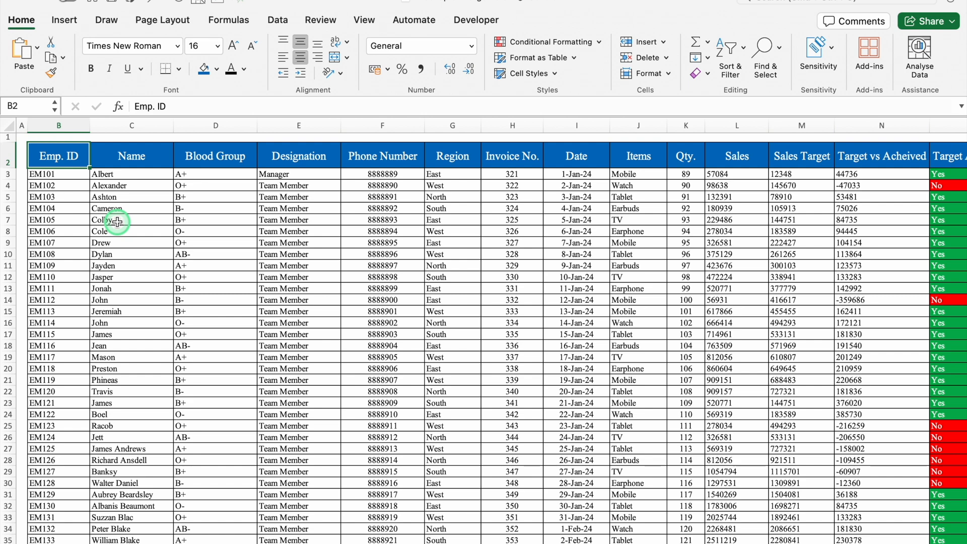
pyautogui.hscroll(5, 117, 222)
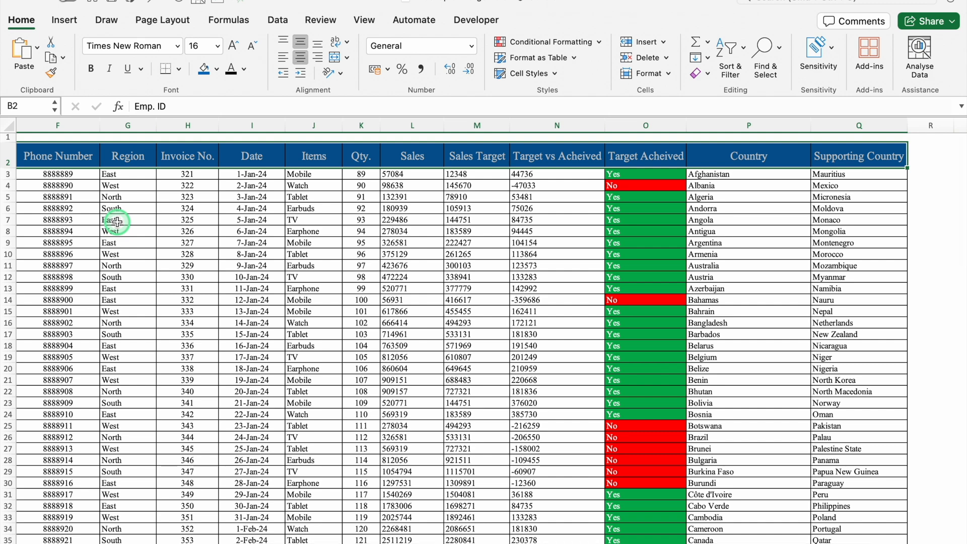
pyautogui.hotkey('ctrl', 'c')
pyautogui.hscroll(-5, 117, 221)
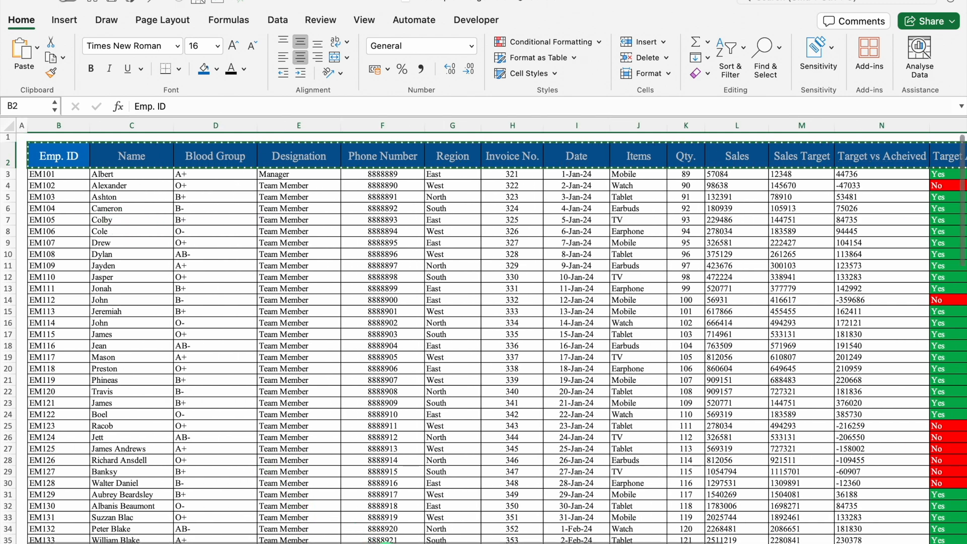
pyautogui.click(367, 543)
pyautogui.click(80, 163)
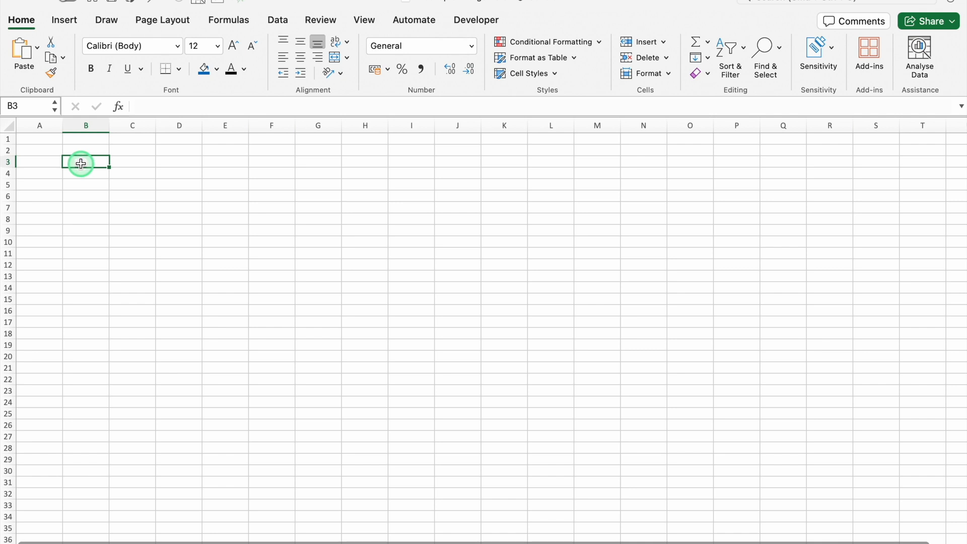
pyautogui.hotkey('ctrl', 'v')
# Adjust the column widths to fit the pasted headers, narrow column A and make header row 3 taller.
pyautogui.moveTo(73, 126); pyautogui.dragTo(783, 125)
pyautogui.doubleClick(806, 125)
pyautogui.moveTo(448, 125); pyautogui.dragTo(596, 125)
pyautogui.moveTo(375, 125); pyautogui.dragTo(400, 126)
pyautogui.moveTo(139, 125); pyautogui.dragTo(232, 125)
pyautogui.moveTo(107, 125); pyautogui.dragTo(25, 126)
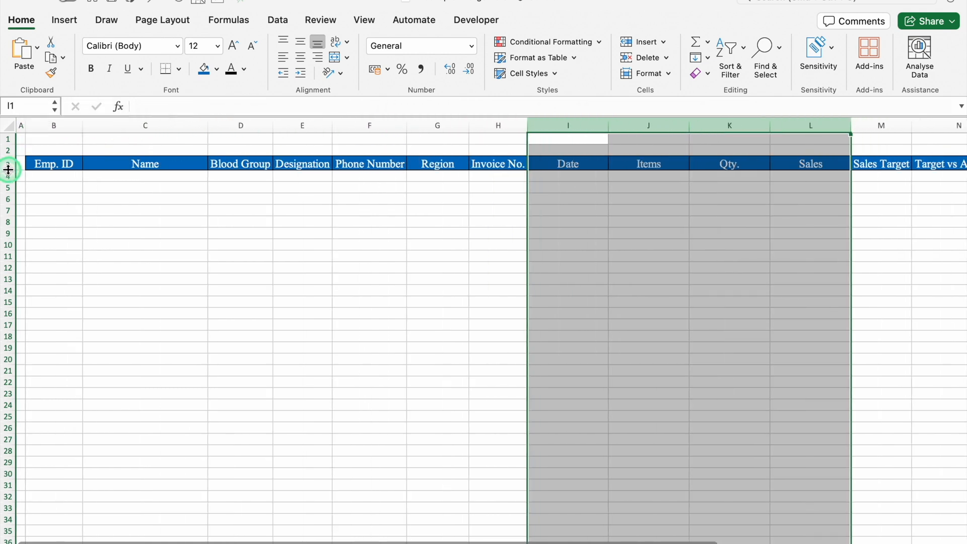
pyautogui.click(136, 222)
pyautogui.moveTo(9, 170); pyautogui.dragTo(11, 185)
pyautogui.click(263, 250)
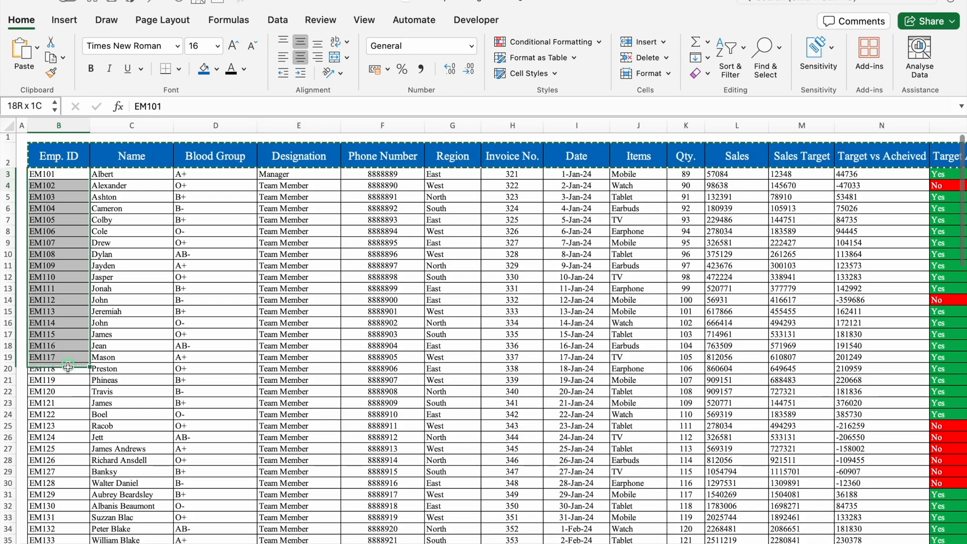
# Copy the Emp. IDs EM101 to EM118 from the large data table and paste them at B4 under the Emp. ID header.
pyautogui.moveTo(71, 367); pyautogui.dragTo(68, 369)
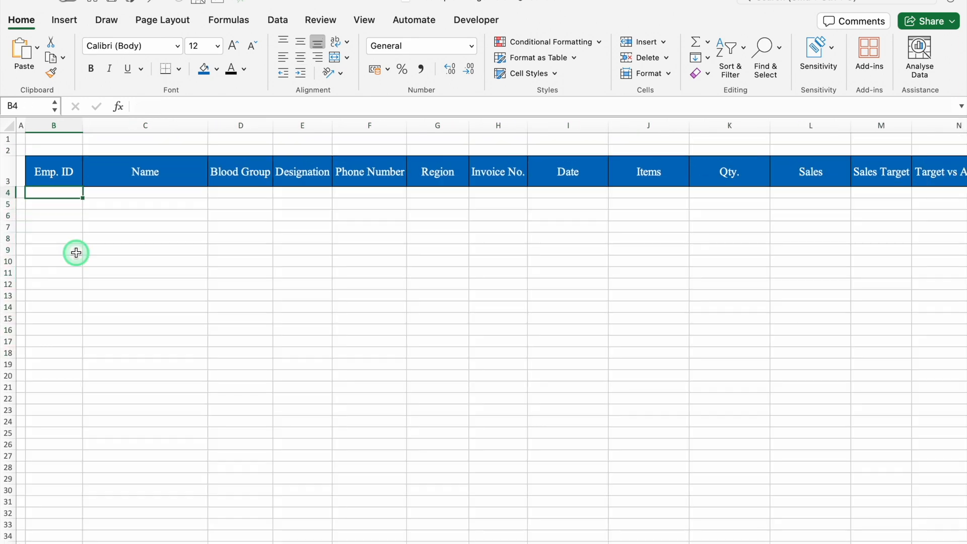
pyautogui.hotkey('ctrl', 'v')
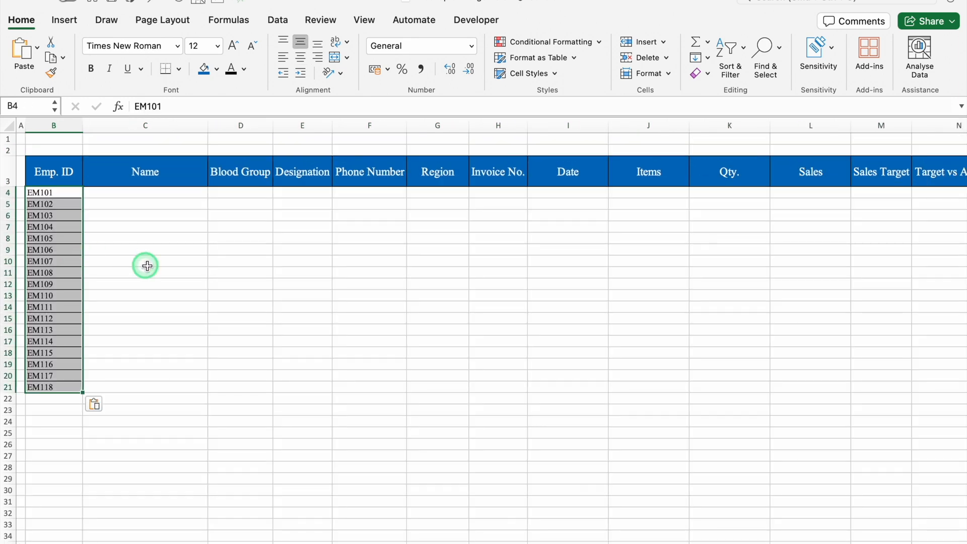
pyautogui.press('Right')
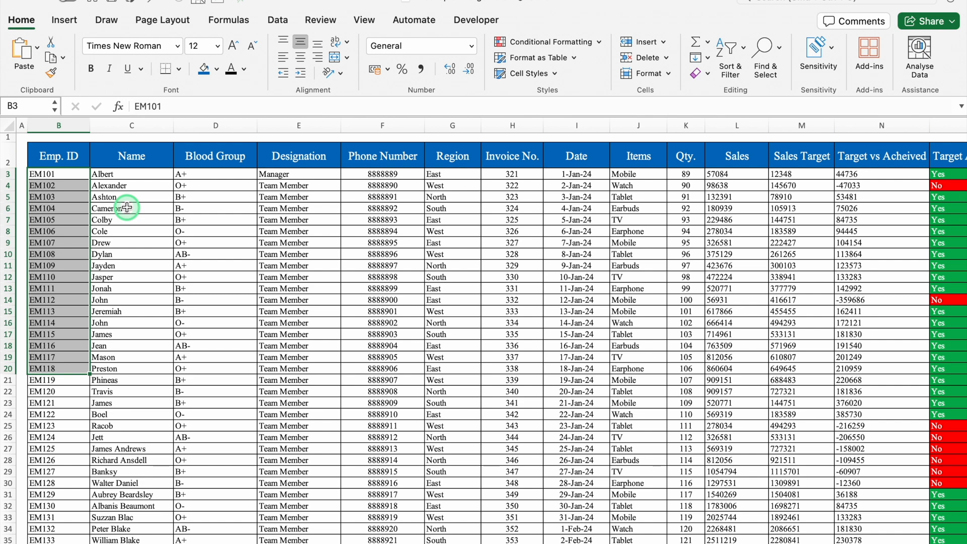
# Select the whole large data table with its headers and define it as the workbook-level named range Data_1.
pyautogui.click(127, 207)
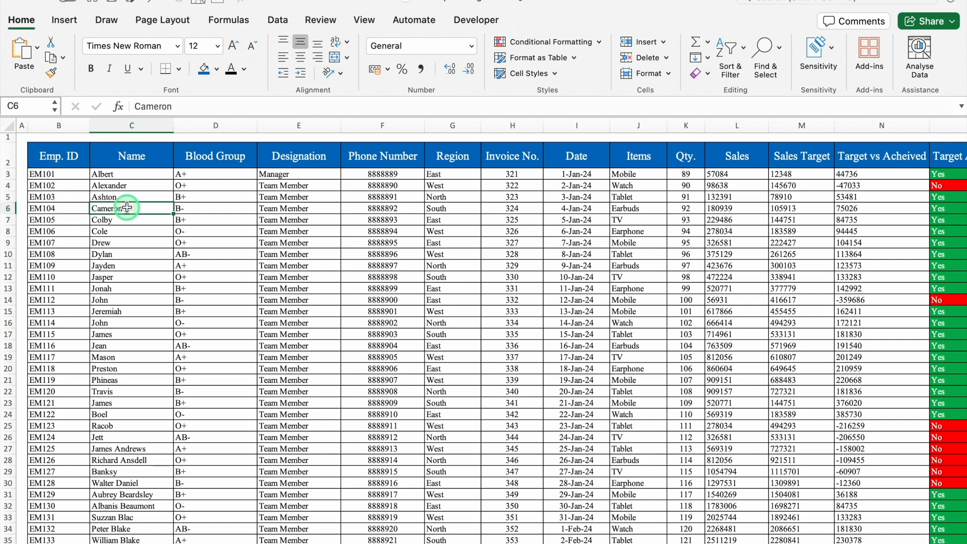
pyautogui.press('super+a')
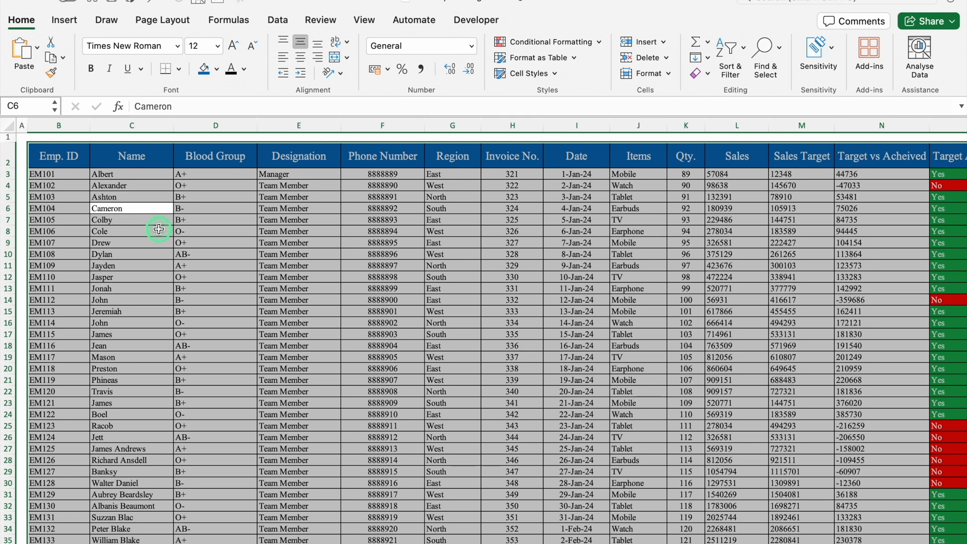
pyautogui.click(222, 25)
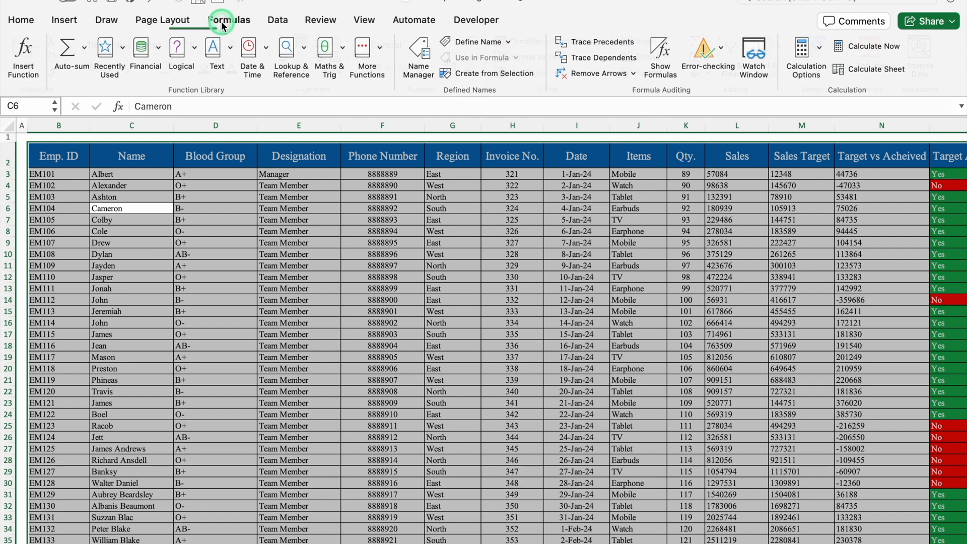
pyautogui.click(509, 42)
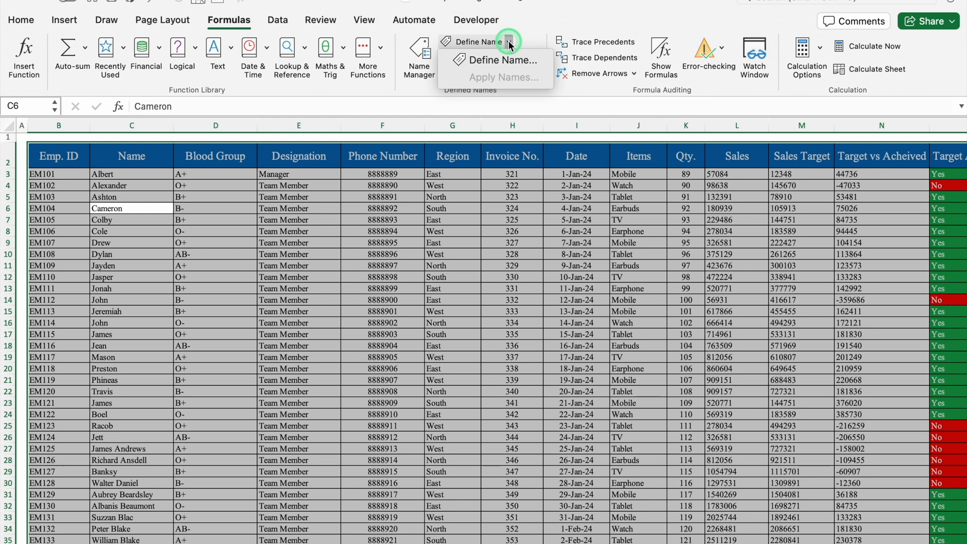
pyautogui.click(499, 60)
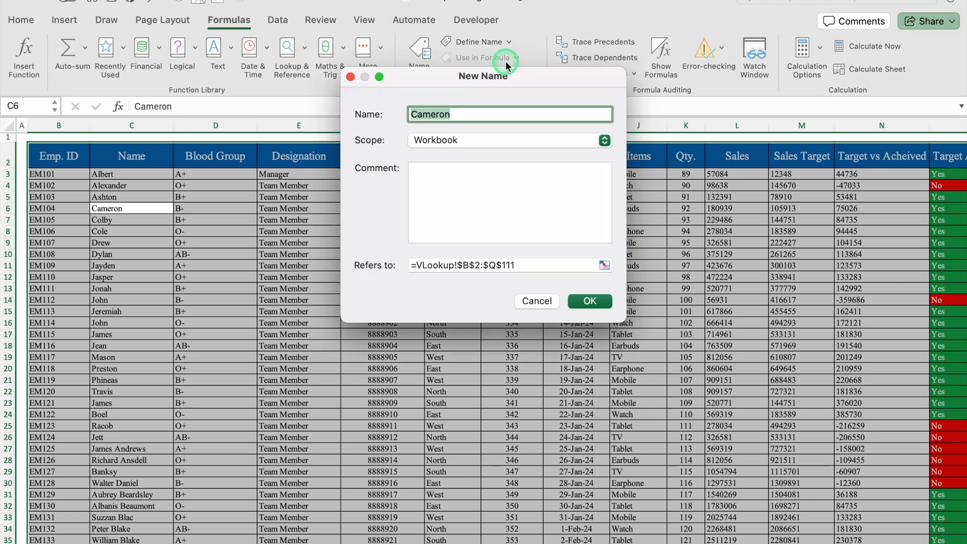
pyautogui.press('BackSpace')
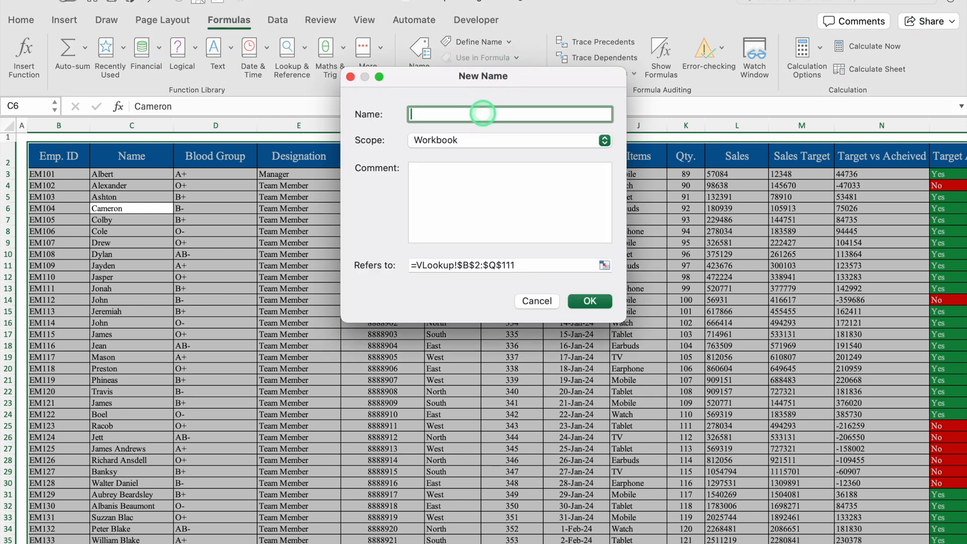
pyautogui.write('Data_1')
pyautogui.click(588, 301)
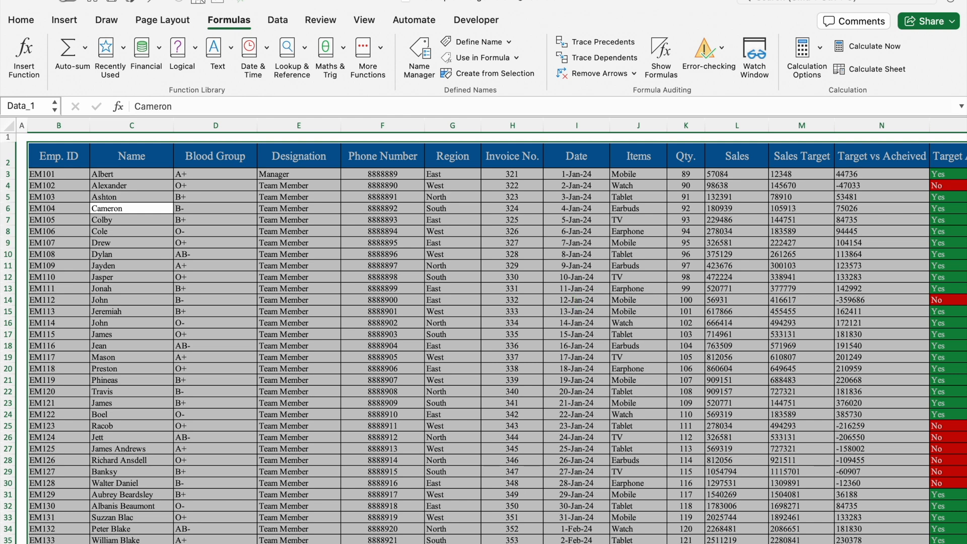
# Start a VLOOKUP formula in C4 under Name, using the column-locked Emp. ID reference $B4 as the lookup value.
pyautogui.click(164, 195)
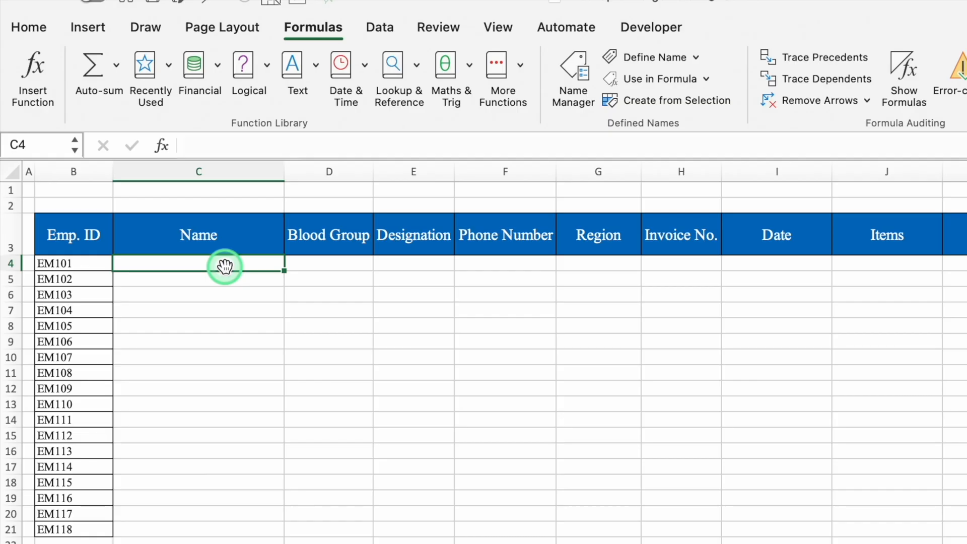
pyautogui.write('=vloo')
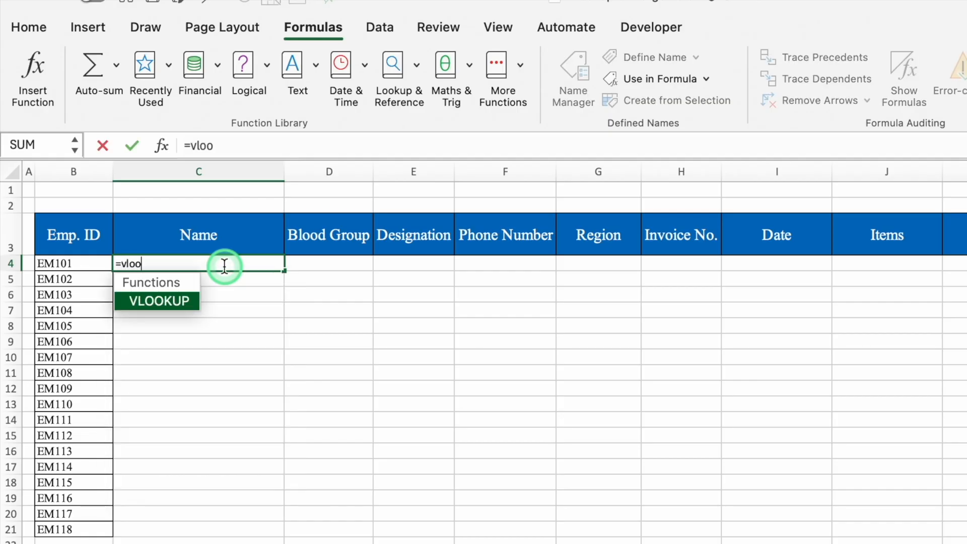
pyautogui.doubleClick(177, 301)
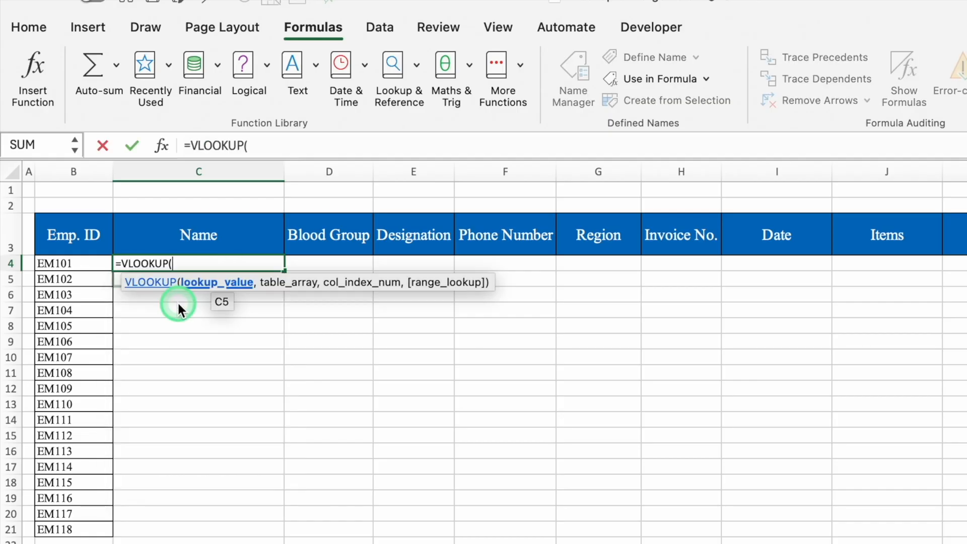
pyautogui.click(81, 264)
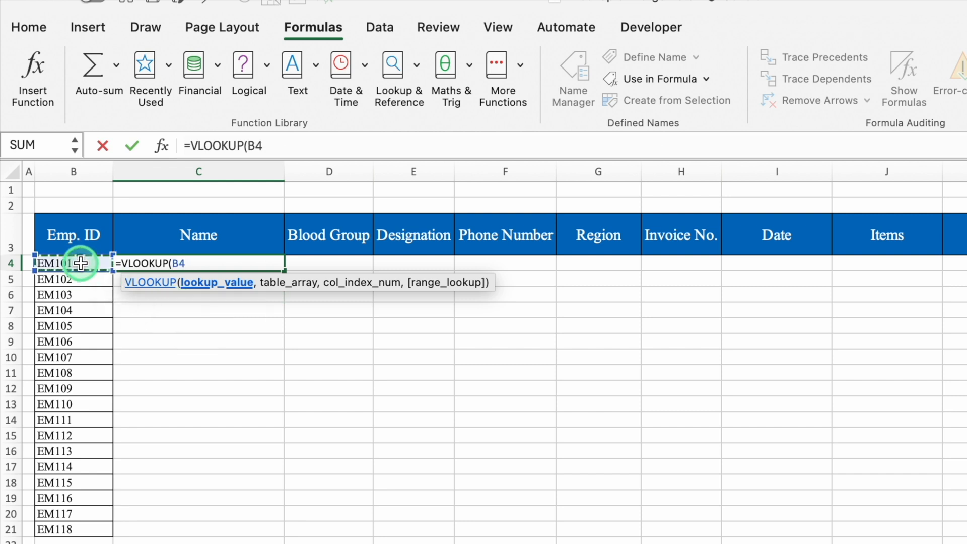
pyautogui.press('F4')
pyautogui.press('F4')
pyautogui.press('F4')
pyautogui.write(',')
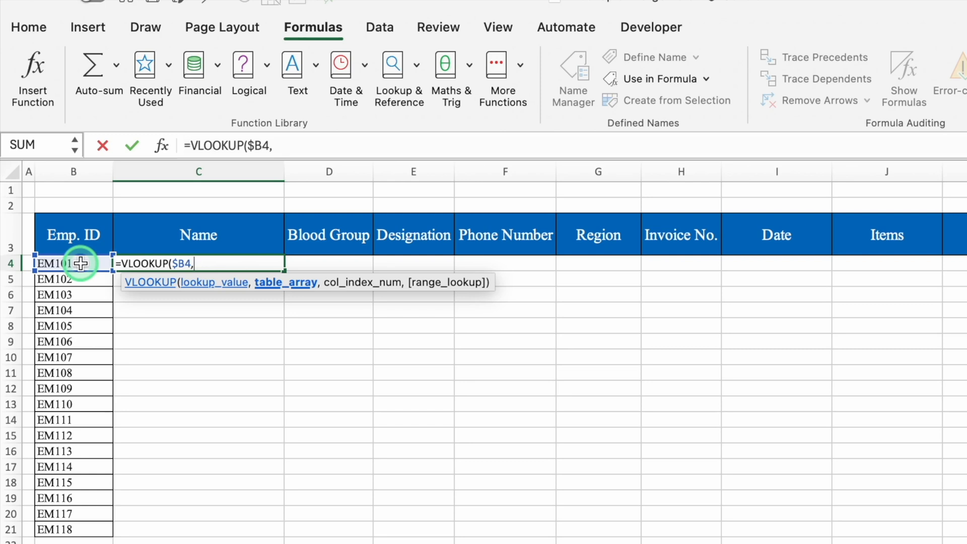
# Complete the C4 VLOOKUP with table array Data_1, column index 2 and range lookup 0, and fill it across to H4.
pyautogui.write('data')
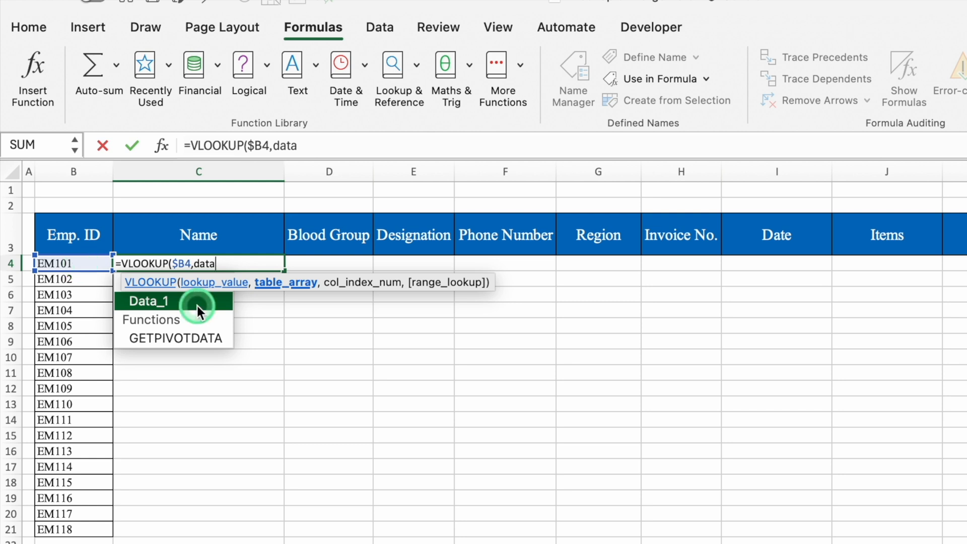
pyautogui.doubleClick(198, 305)
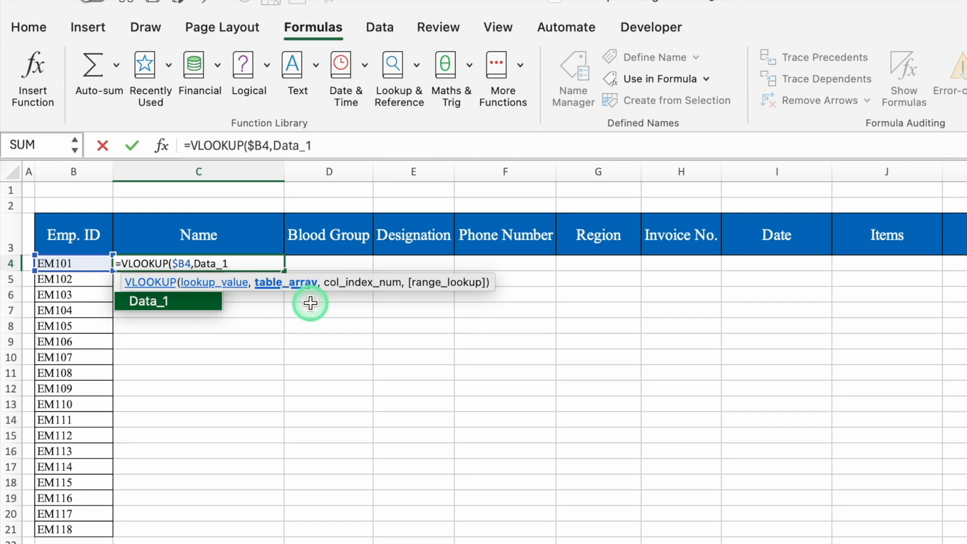
pyautogui.write(',')
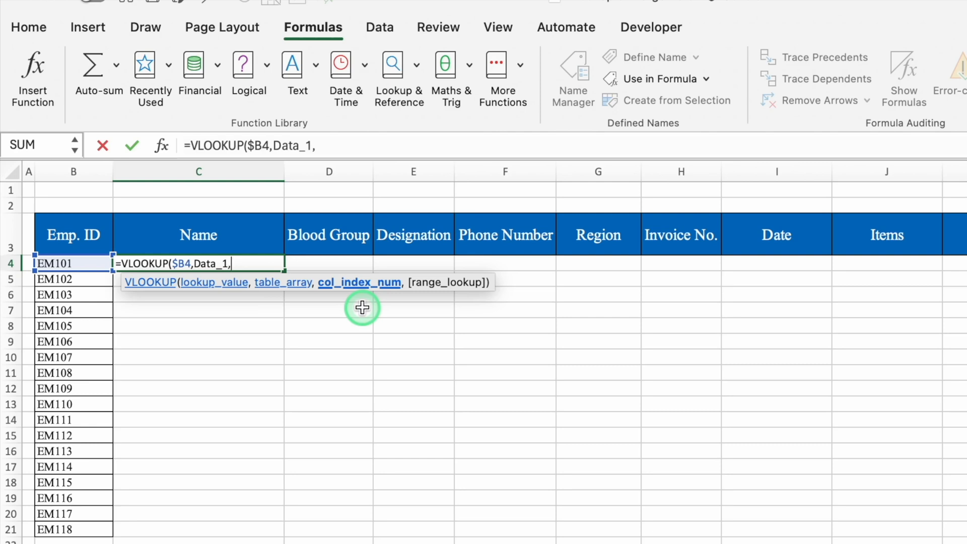
pyautogui.write('2,0')
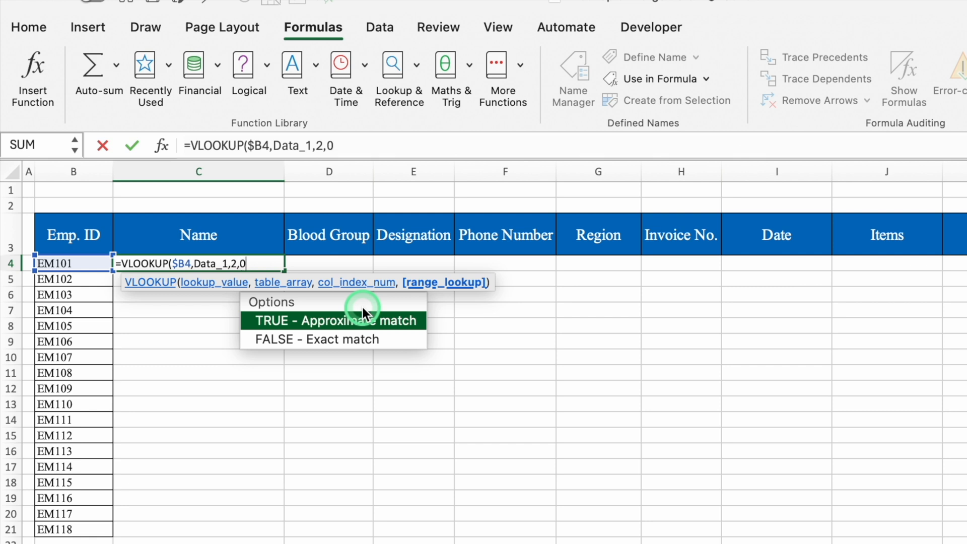
pyautogui.write(')')
pyautogui.press('Return')
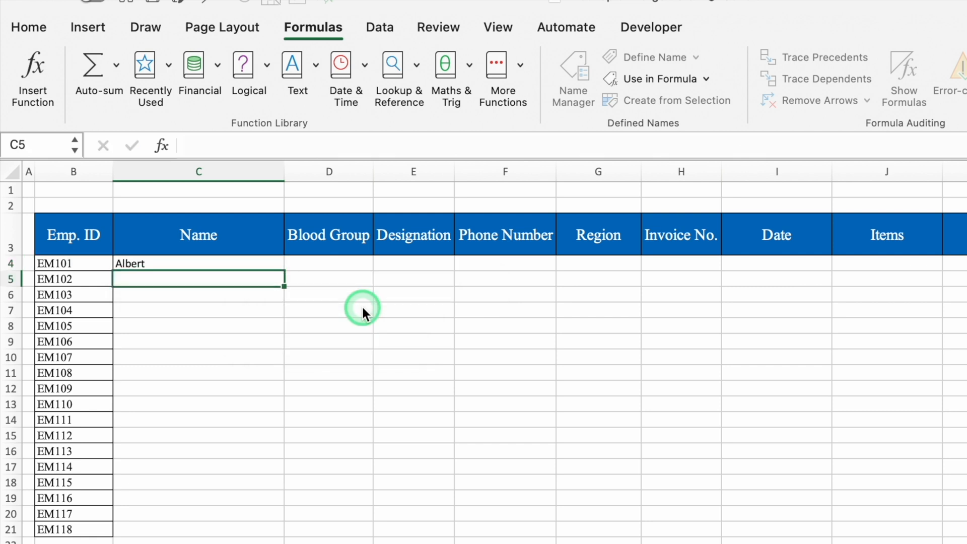
pyautogui.press('Up')
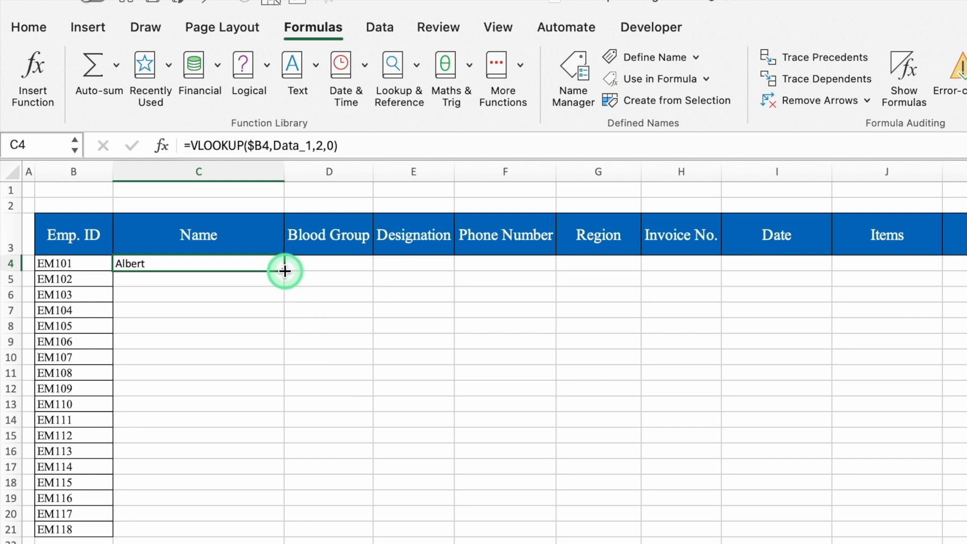
pyautogui.moveTo(285, 271); pyautogui.dragTo(701, 284)
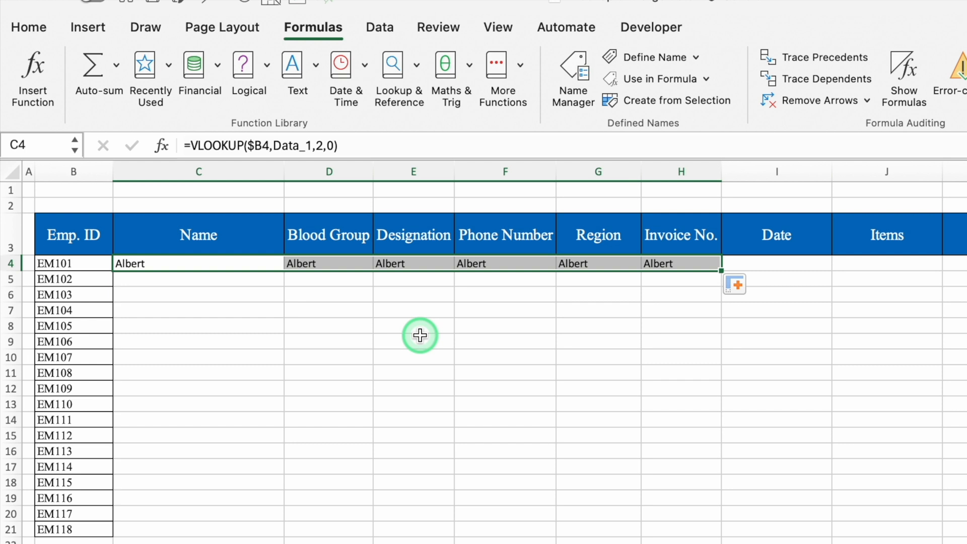
# Enter the test formula =COLUMNS(C3) in C9, referring to the Name header.
pyautogui.click(203, 344)
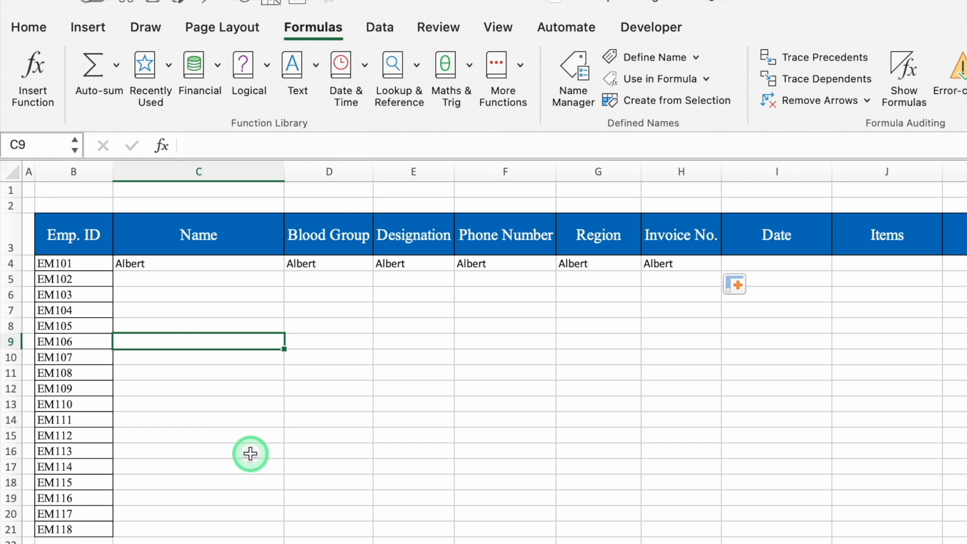
pyautogui.write('=')
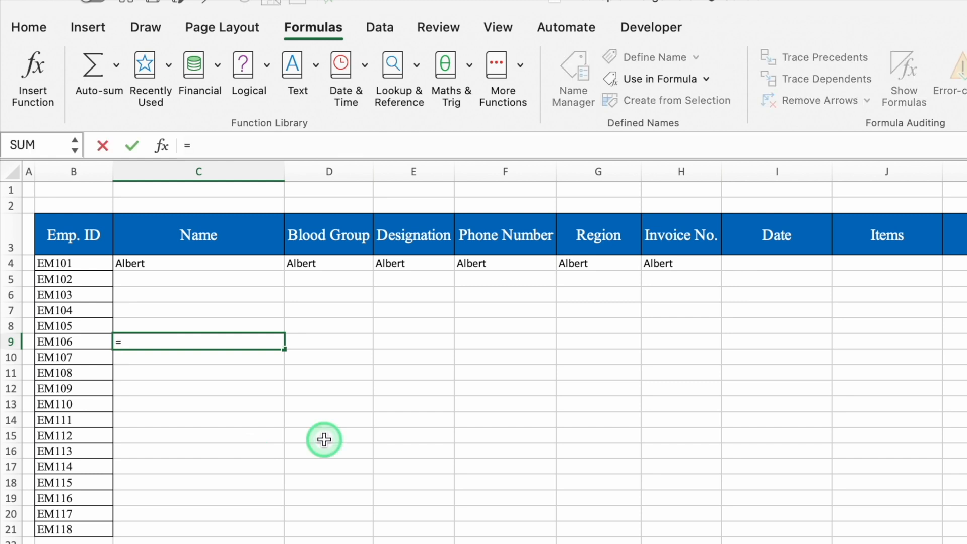
pyautogui.write('column')
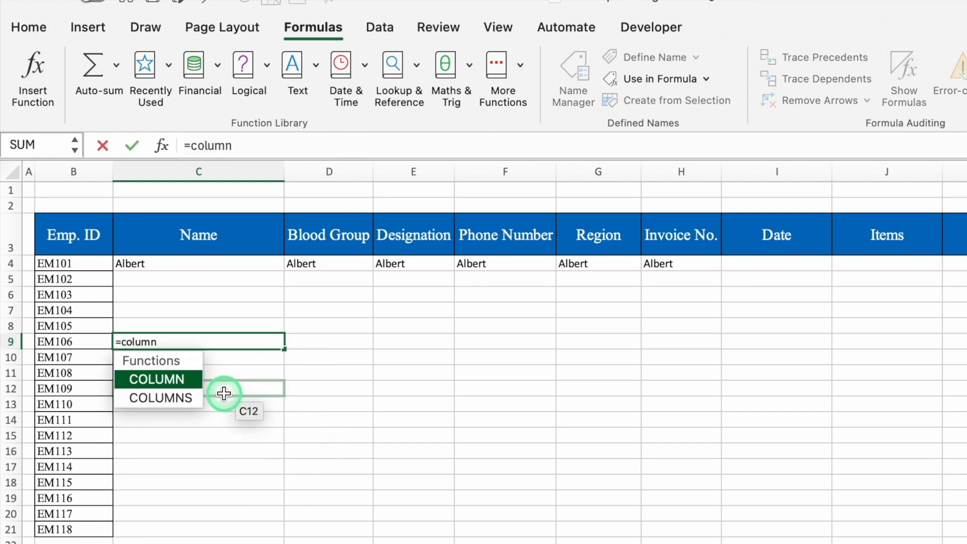
pyautogui.press('Down')
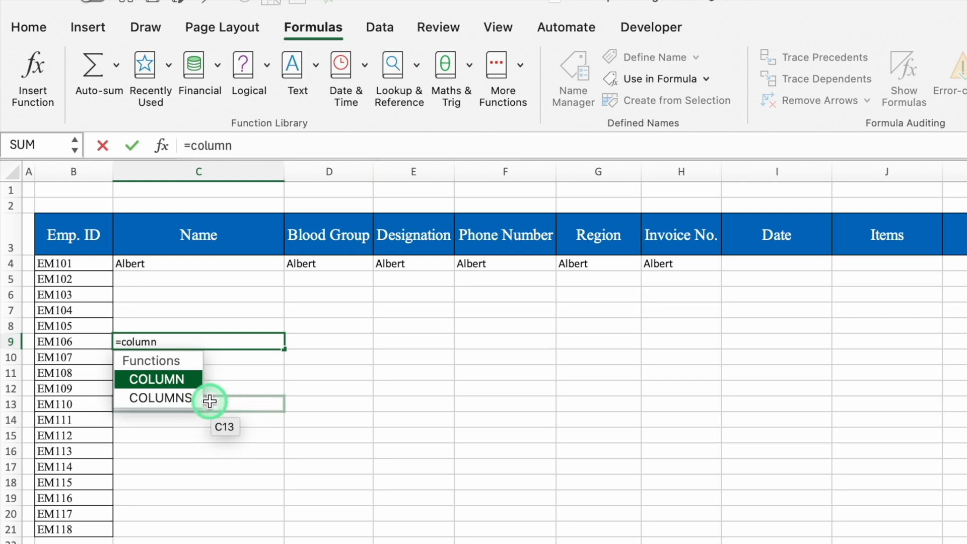
pyautogui.doubleClick(162, 401)
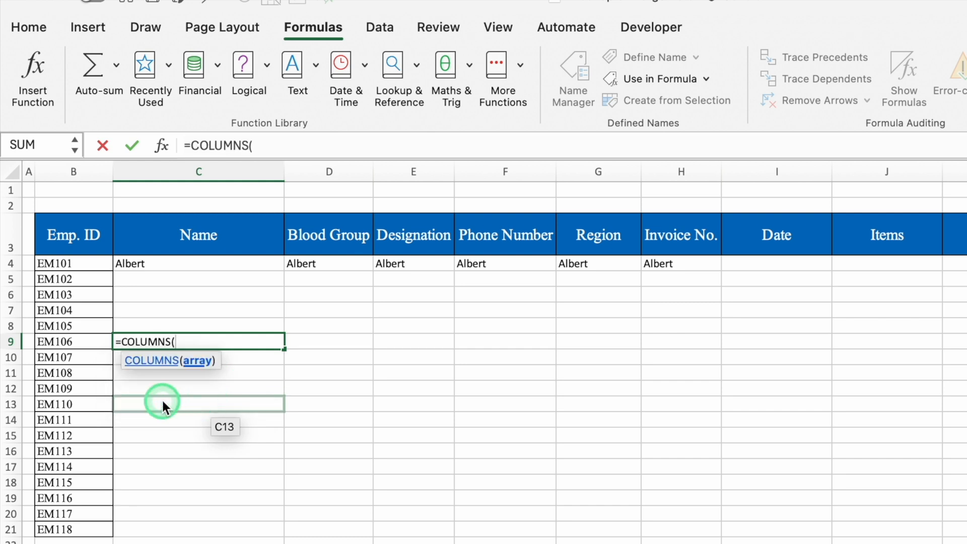
pyautogui.click(201, 238)
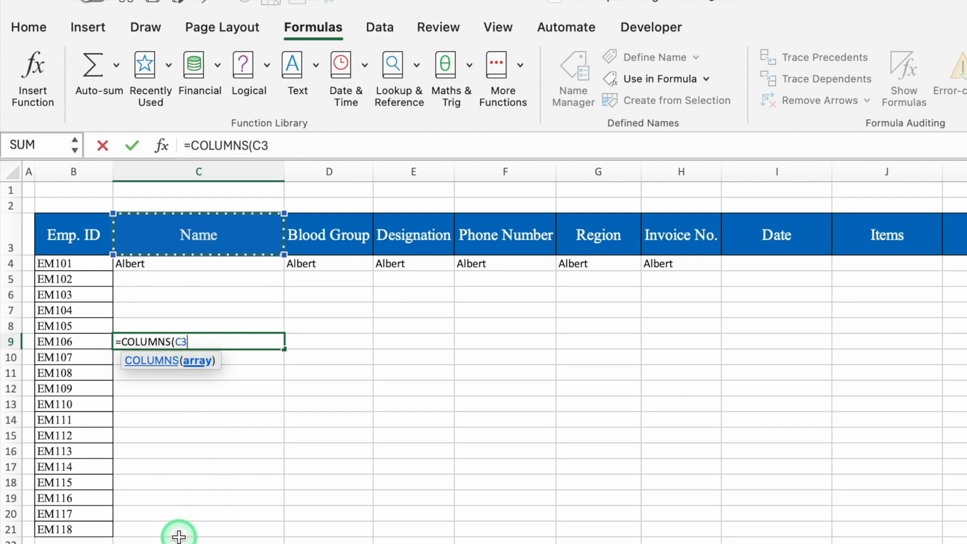
pyautogui.write(')')
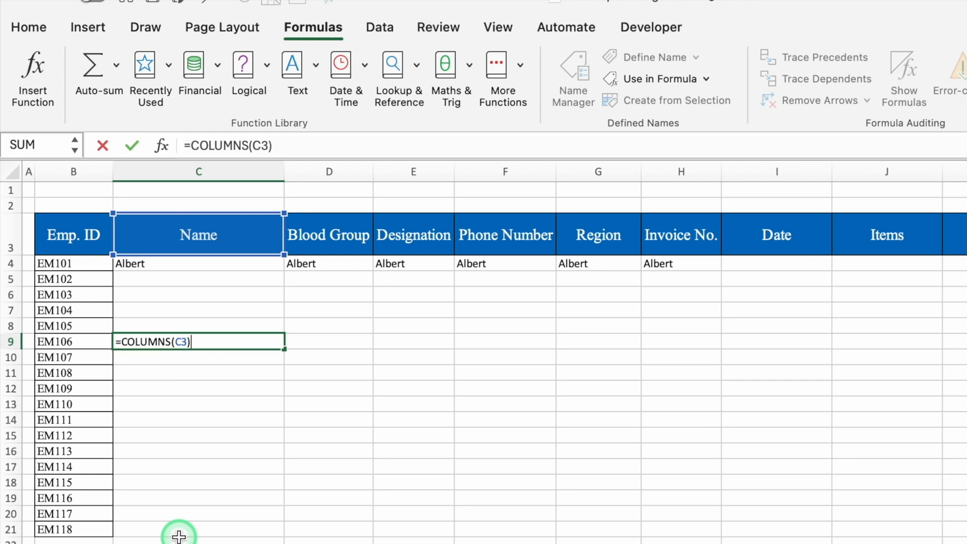
pyautogui.press('Return')
# Centre the content of cell C9 horizontally.
pyautogui.click(207, 339)
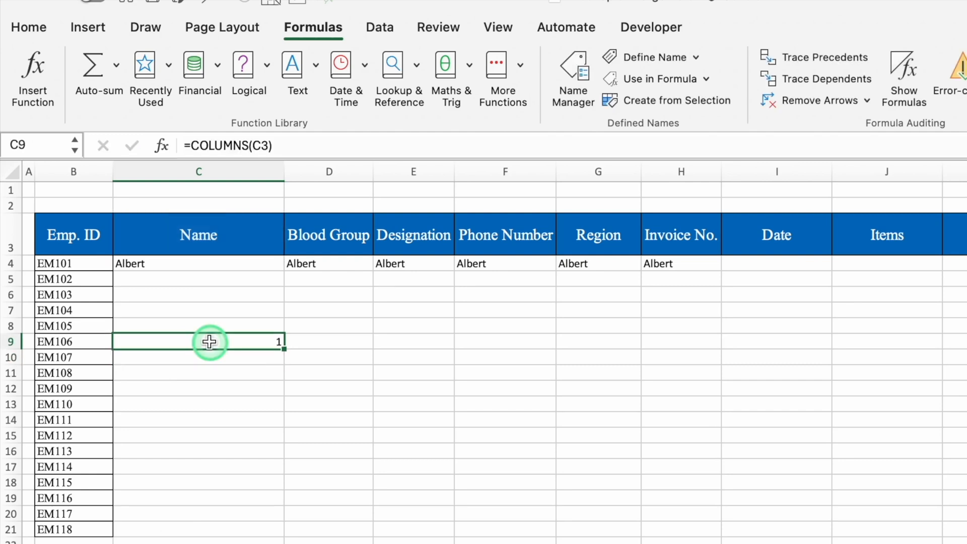
pyautogui.click(26, 27)
pyautogui.press('super+e')
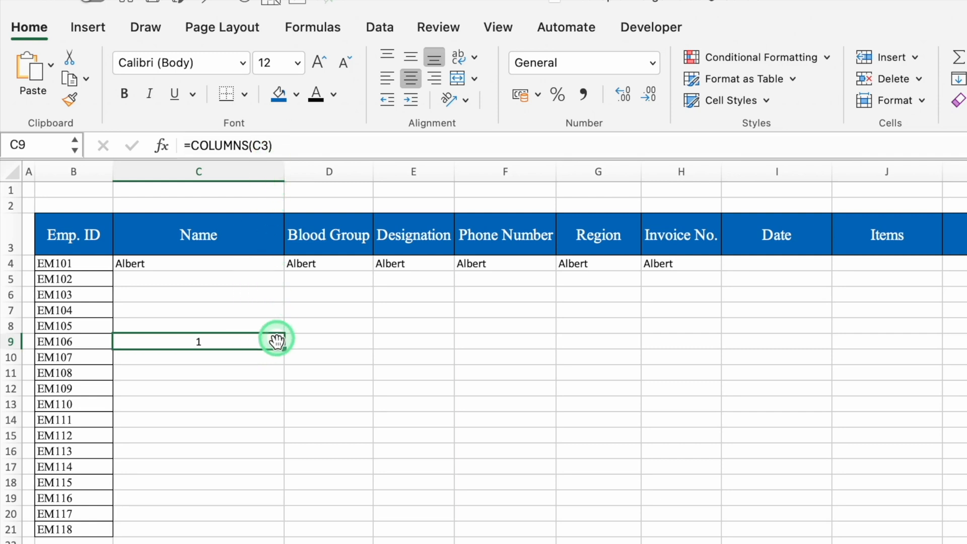
# Replace the formula in C9 with =COLUMNS(B3:C3) and fill it across to I9.
pyautogui.press('Delete')
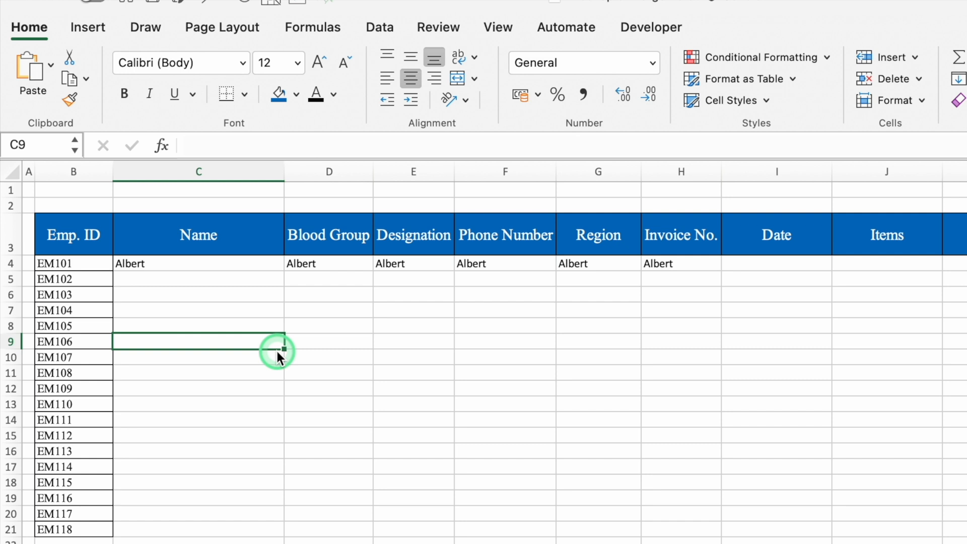
pyautogui.write('=colum')
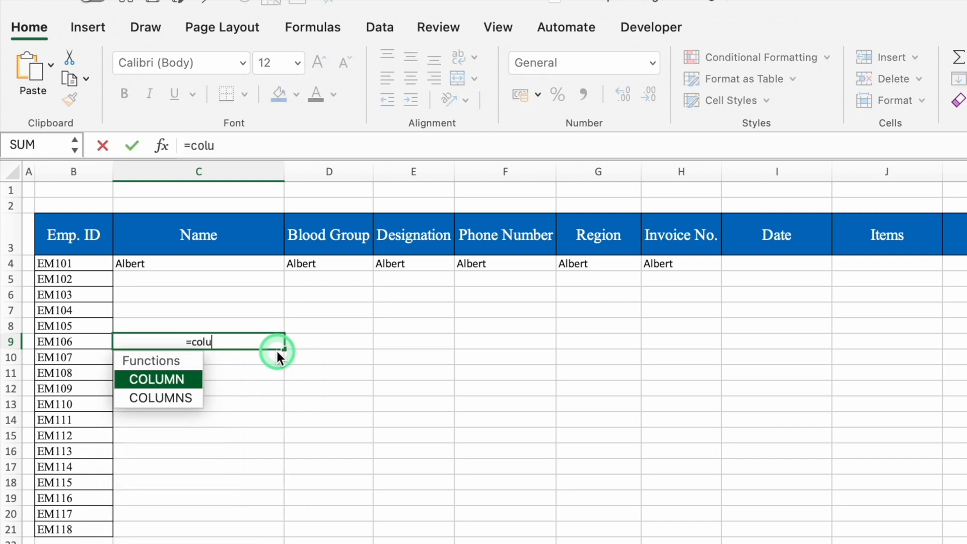
pyautogui.doubleClick(154, 397)
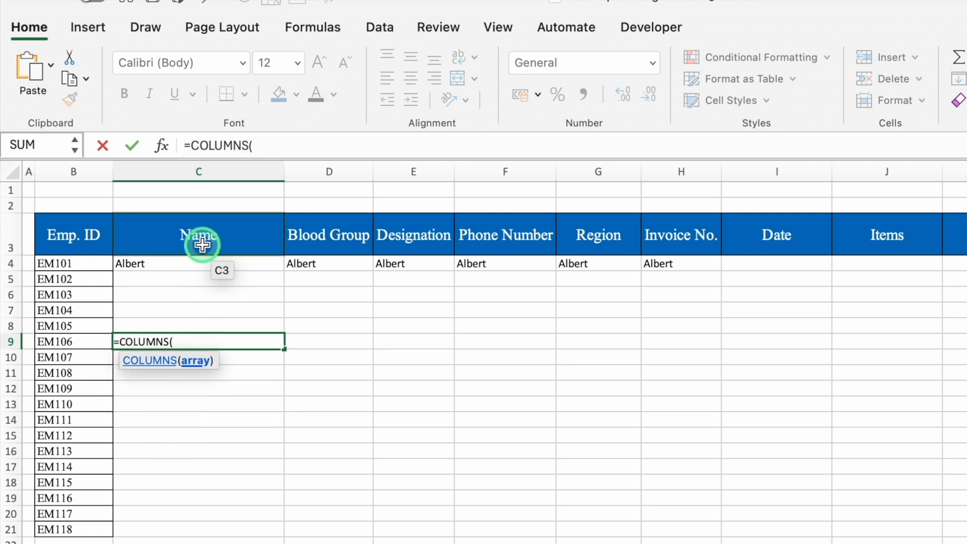
pyautogui.moveTo(80, 232); pyautogui.dragTo(177, 238)
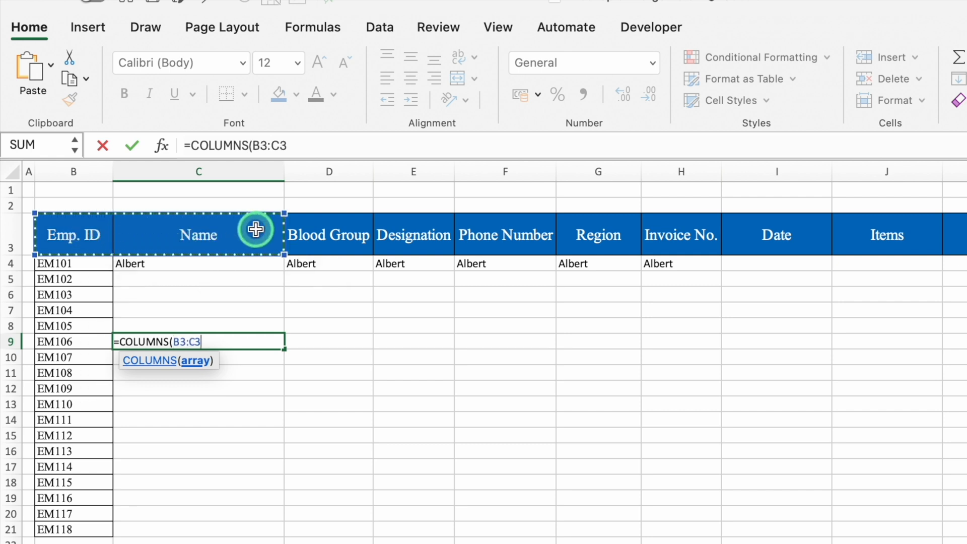
pyautogui.write(')')
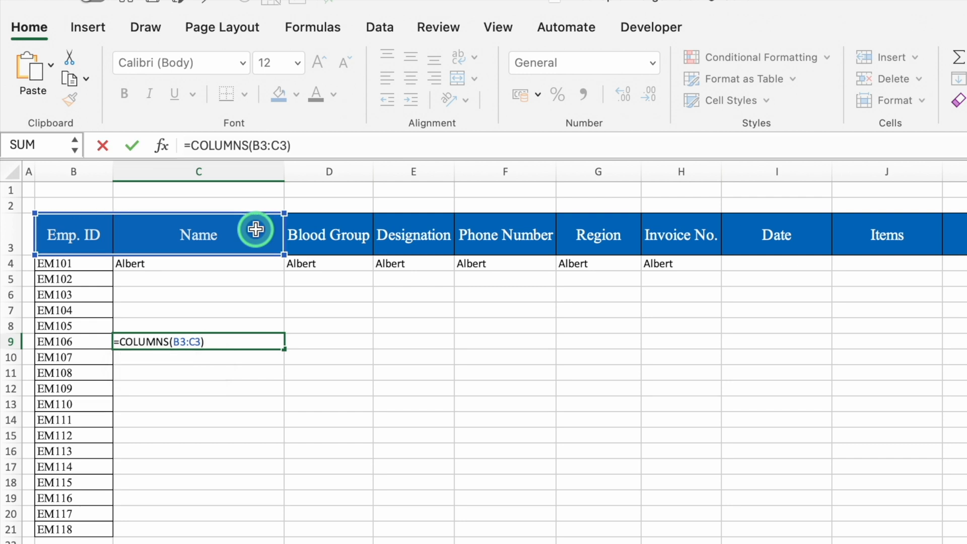
pyautogui.press('Return')
pyautogui.click(247, 338)
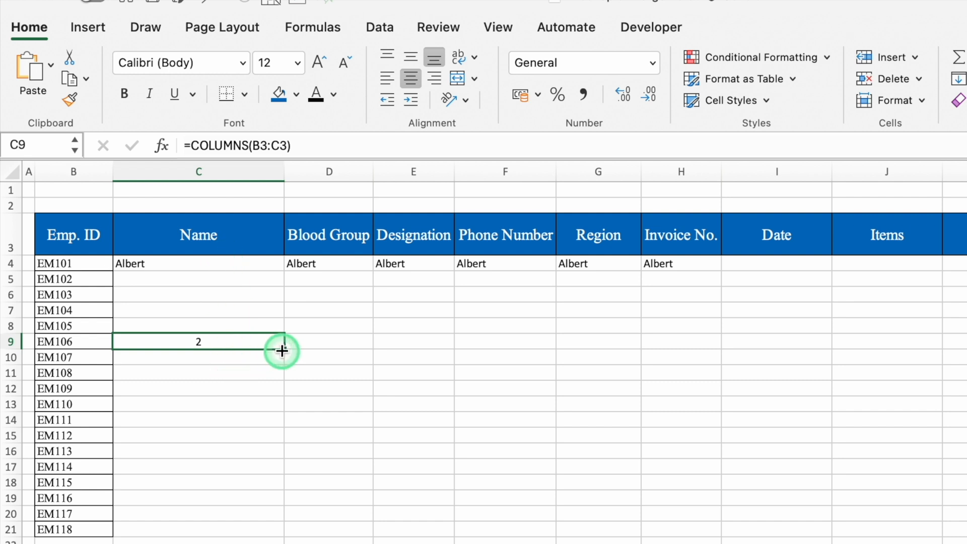
pyautogui.moveTo(283, 350); pyautogui.dragTo(799, 354)
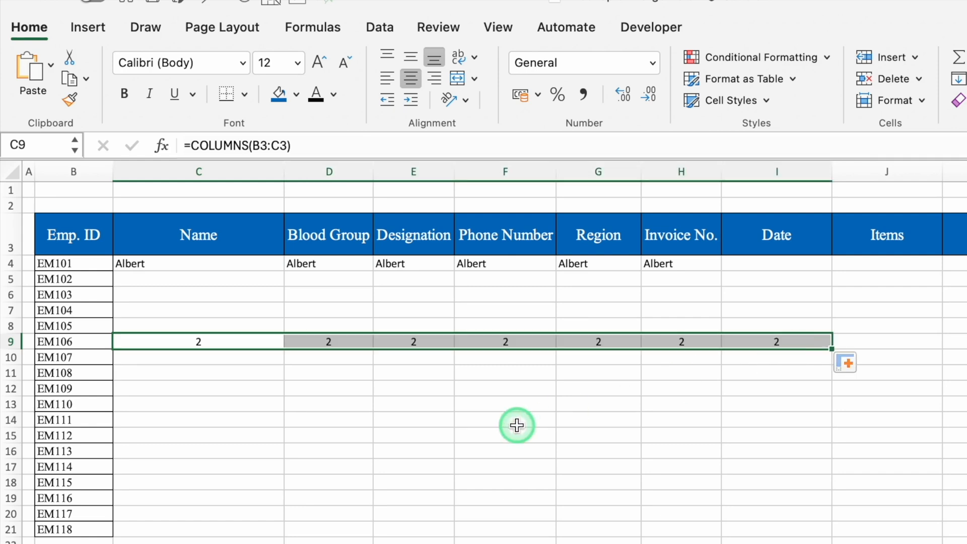
# Examine how the COLUMNS range reference shifts in the formulas from C9 through G9.
pyautogui.click(233, 344)
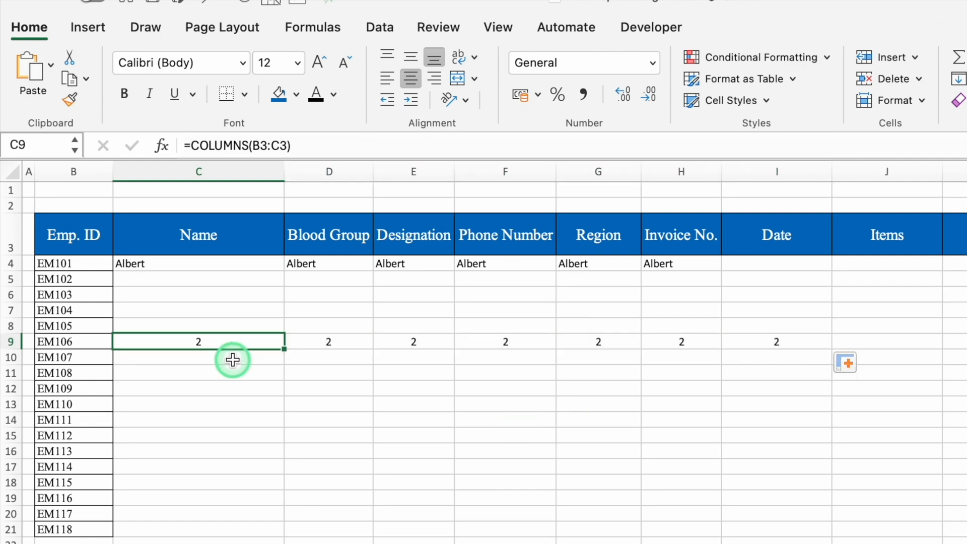
pyautogui.click(329, 343)
pyautogui.click(418, 342)
pyautogui.click(514, 342)
pyautogui.click(602, 342)
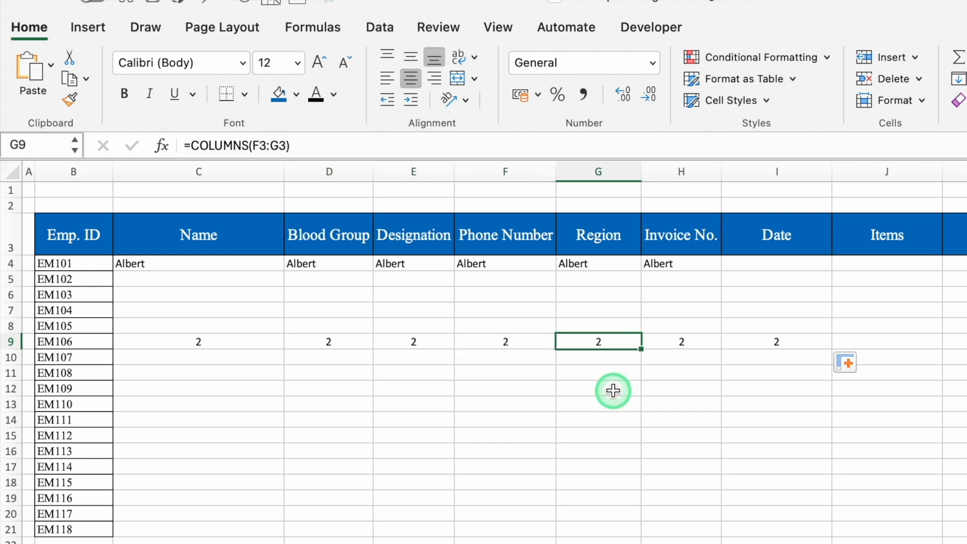
# Clear C9 and begin a new COLUMNS formula there with the header range B3:C3 as its array.
pyautogui.click(239, 338)
pyautogui.press('Delete')
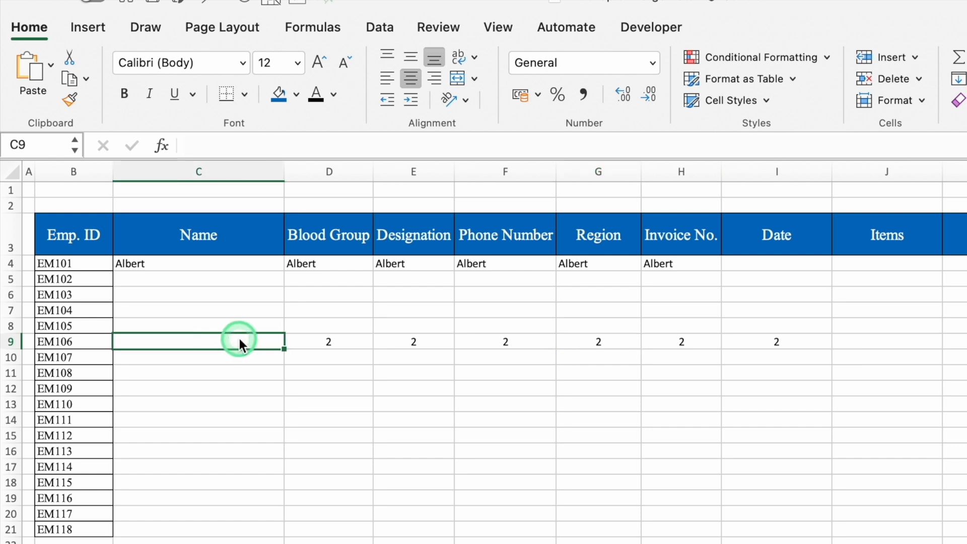
pyautogui.write('=')
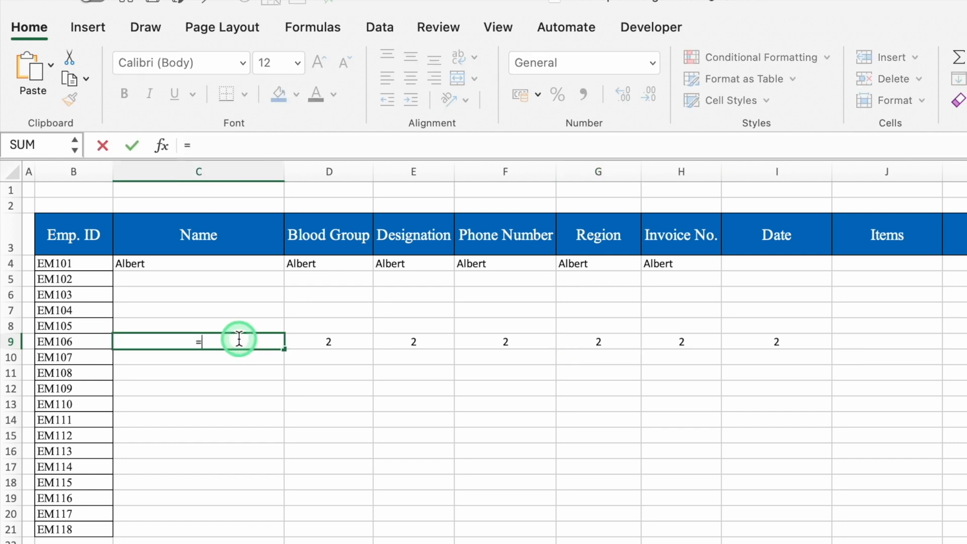
pyautogui.write('columns')
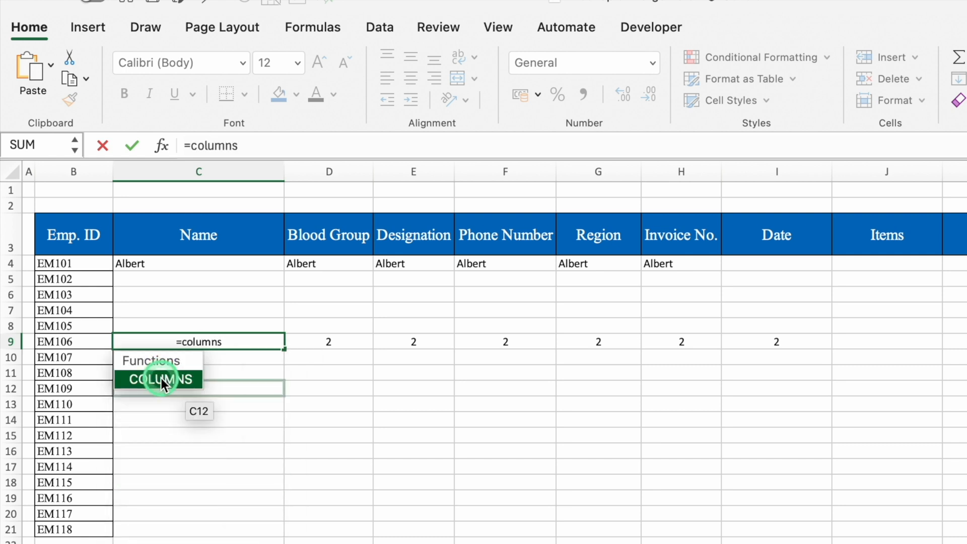
pyautogui.doubleClick(161, 379)
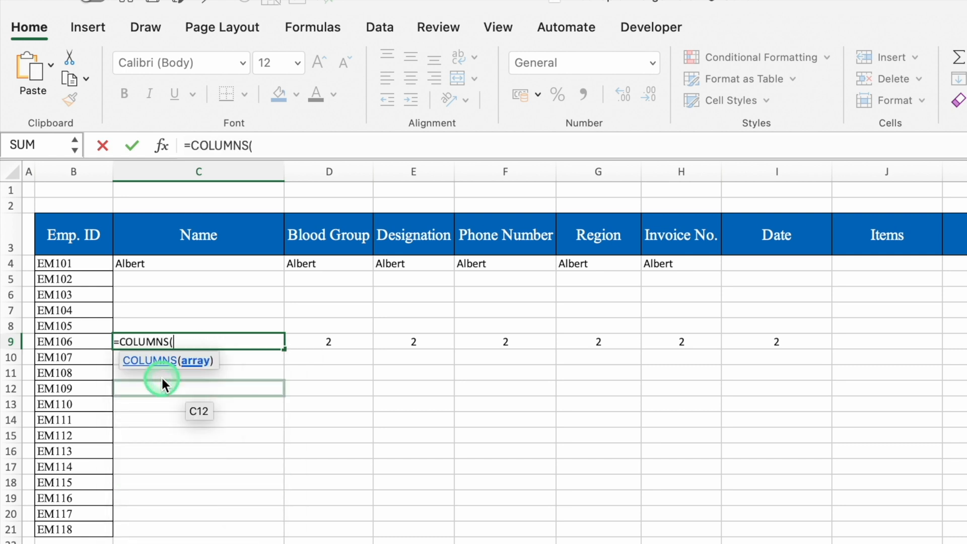
pyautogui.click(78, 241)
pyautogui.moveTo(78, 241); pyautogui.dragTo(151, 240)
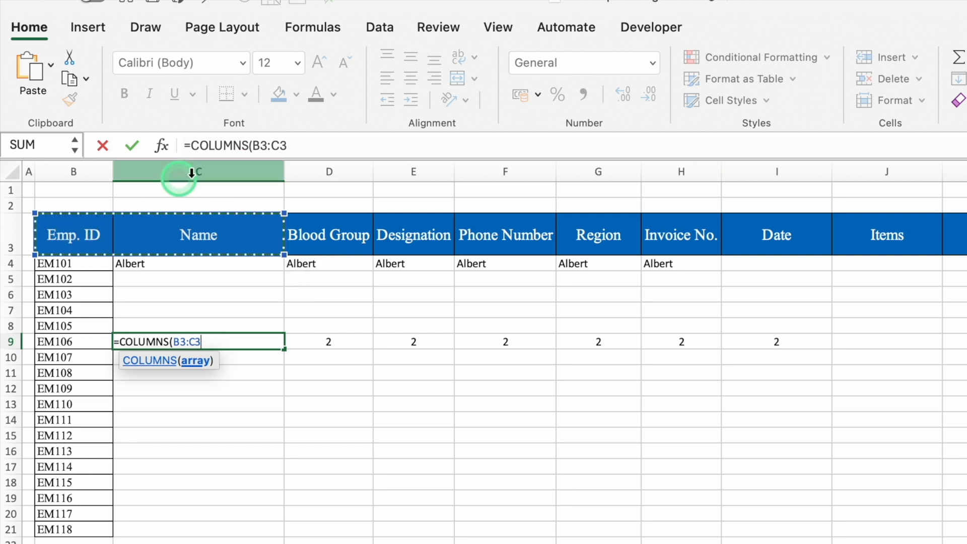
# Make the B3 reference absolute, complete the formula as =COLUMNS($B$3:C3), and fill it from C9 across to K9.
pyautogui.click(266, 147)
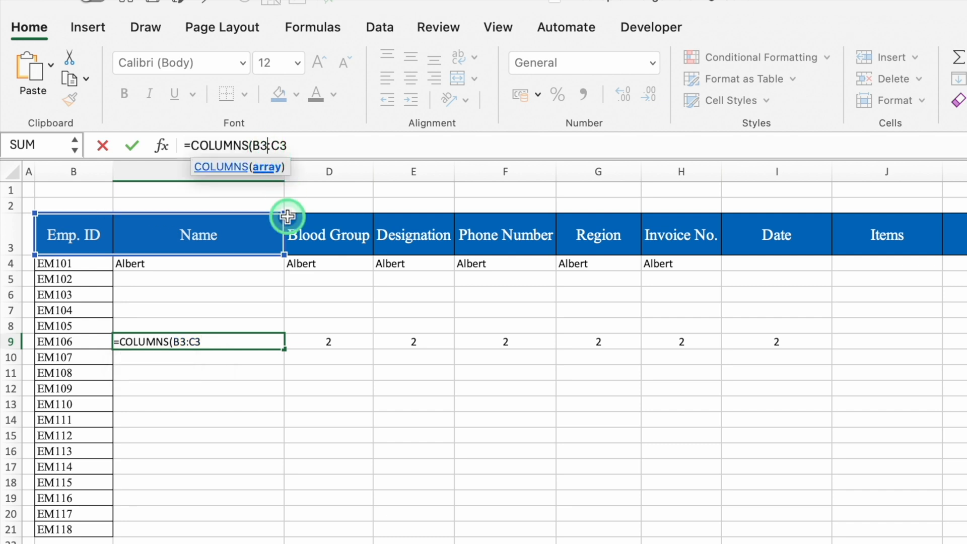
pyautogui.press('F4')
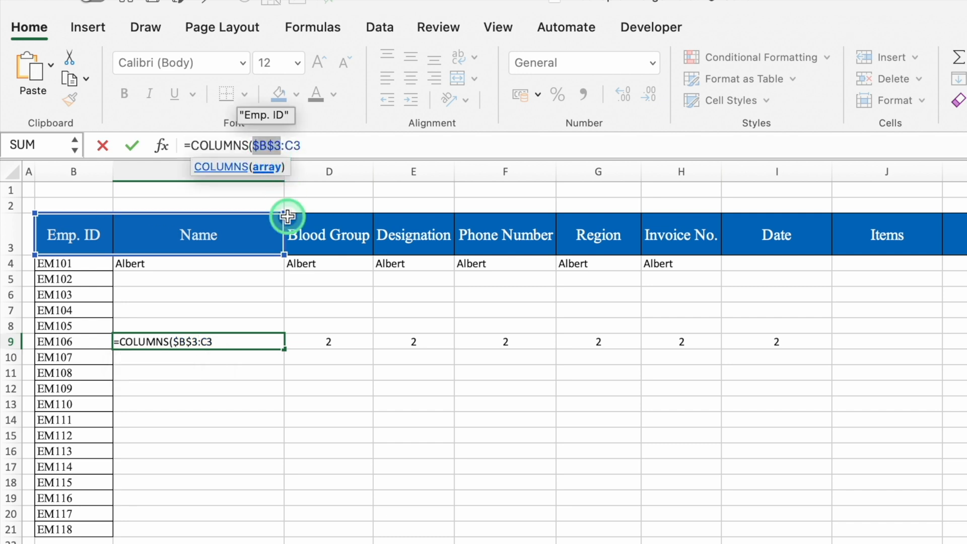
pyautogui.click(319, 146)
pyautogui.write(')')
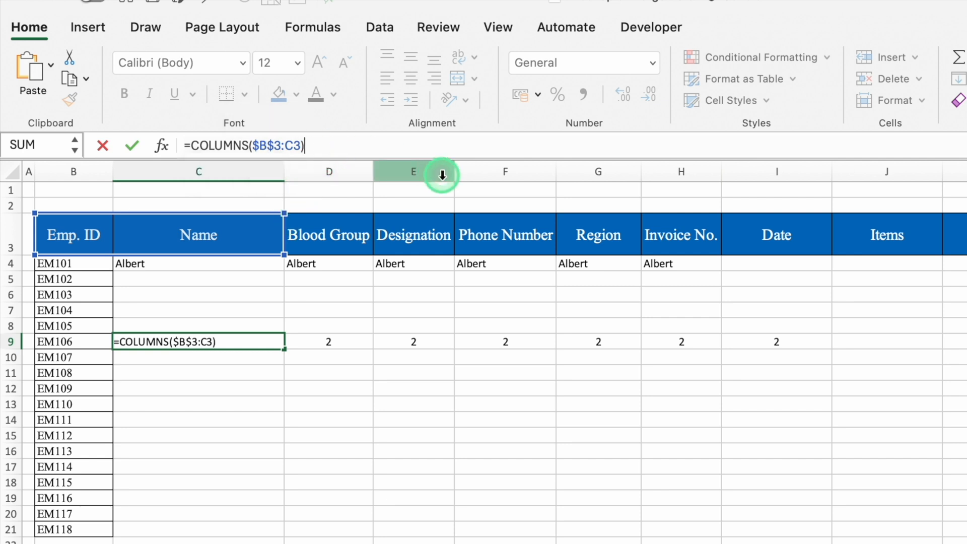
pyautogui.press('Return')
pyautogui.click(243, 341)
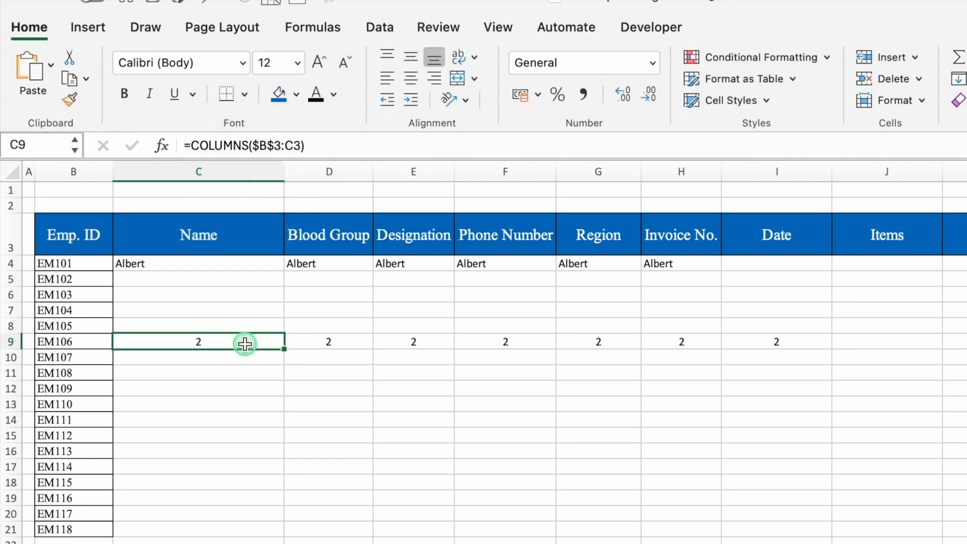
pyautogui.moveTo(283, 348); pyautogui.dragTo(960, 357)
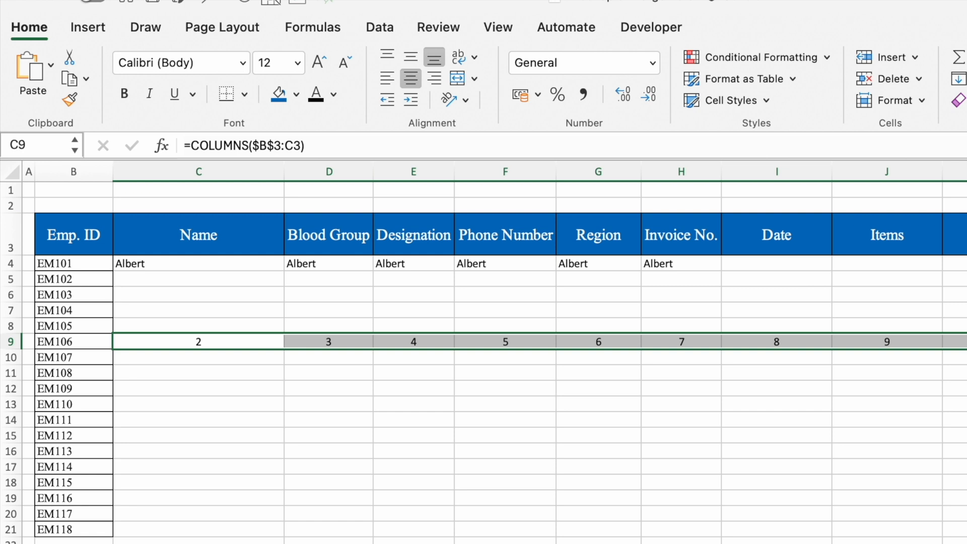
# Copy COLUMNS($B$3:C3) from the C9 formula and use it as the column index in C4's VLOOKUP.
pyautogui.click(239, 341)
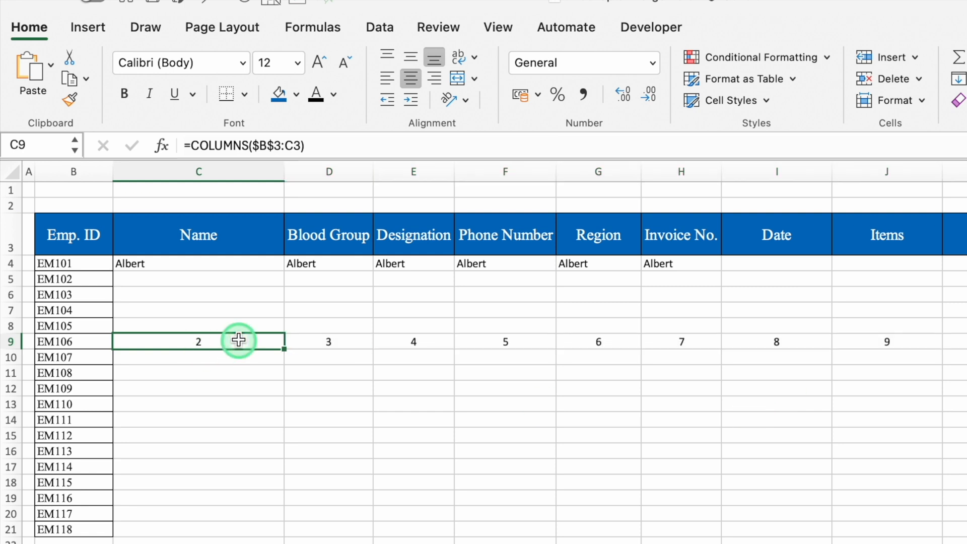
pyautogui.click(319, 145)
pyautogui.moveTo(319, 145); pyautogui.dragTo(191, 146)
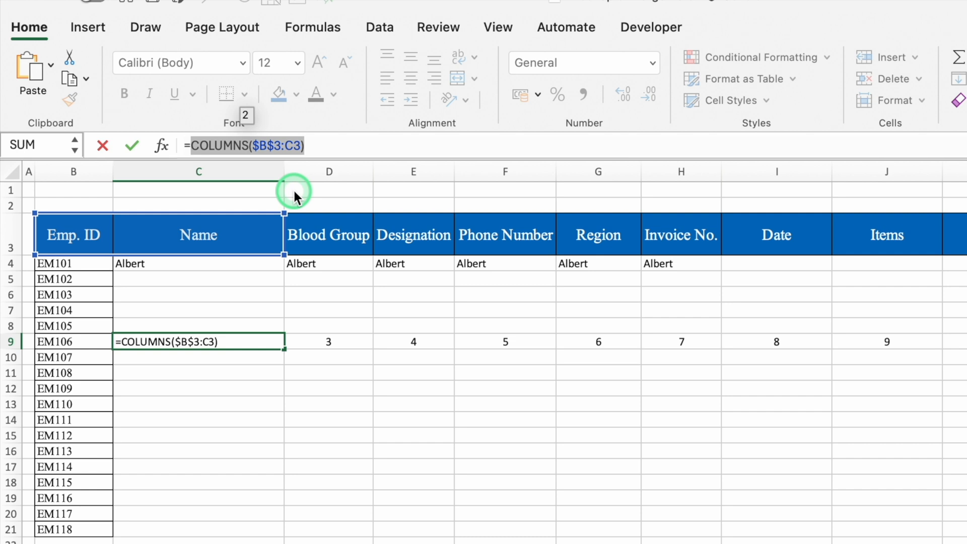
pyautogui.press('Escape')
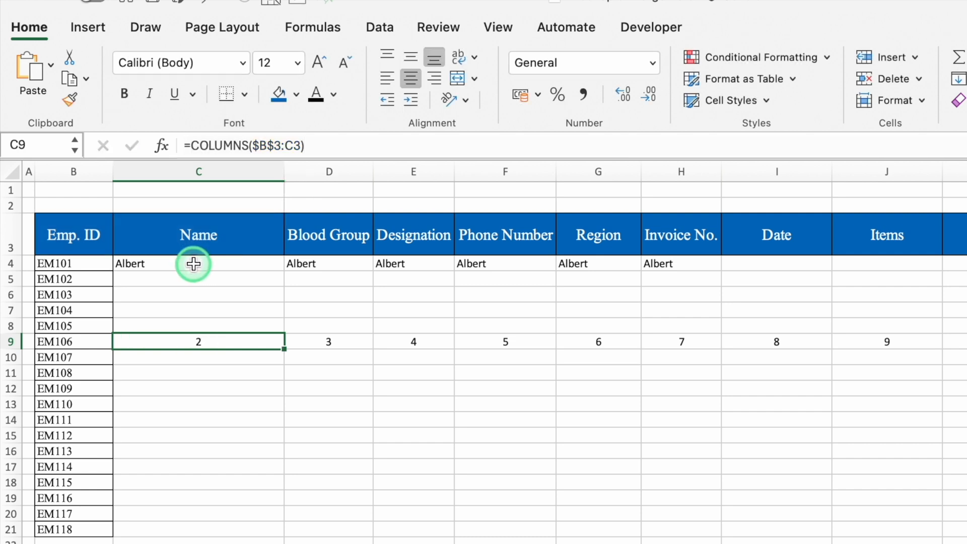
pyautogui.click(194, 264)
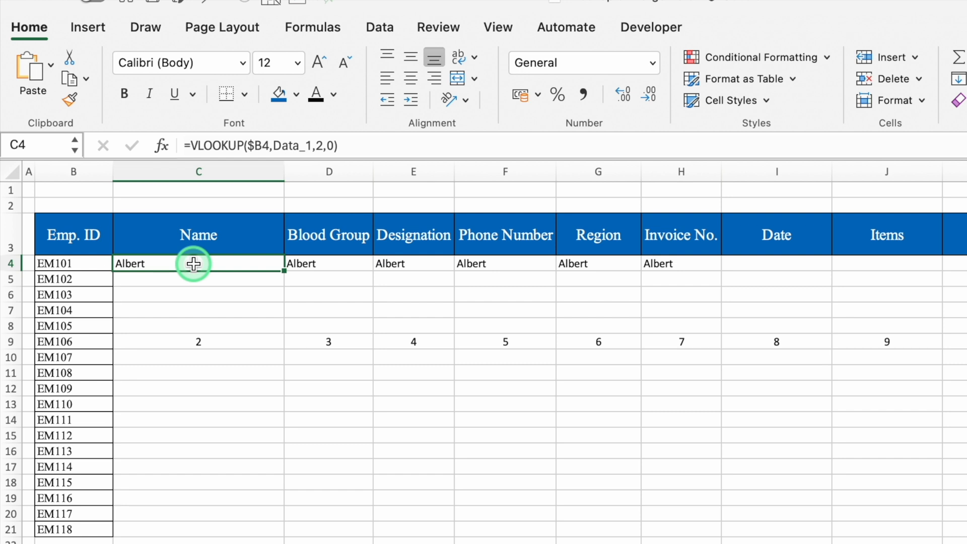
pyautogui.click(324, 145)
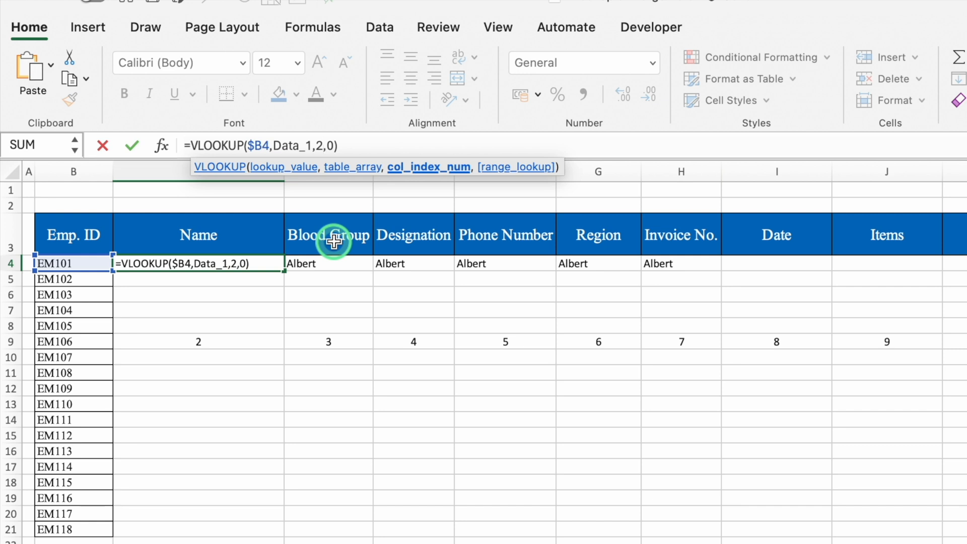
pyautogui.press('BackSpace')
pyautogui.write('COLUMNS($B$3:C3)')
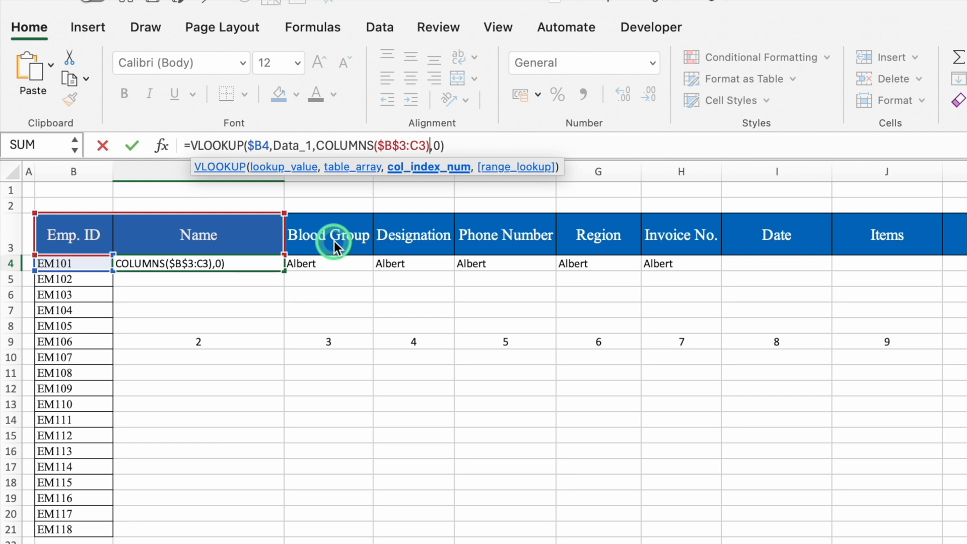
pyautogui.press('Return')
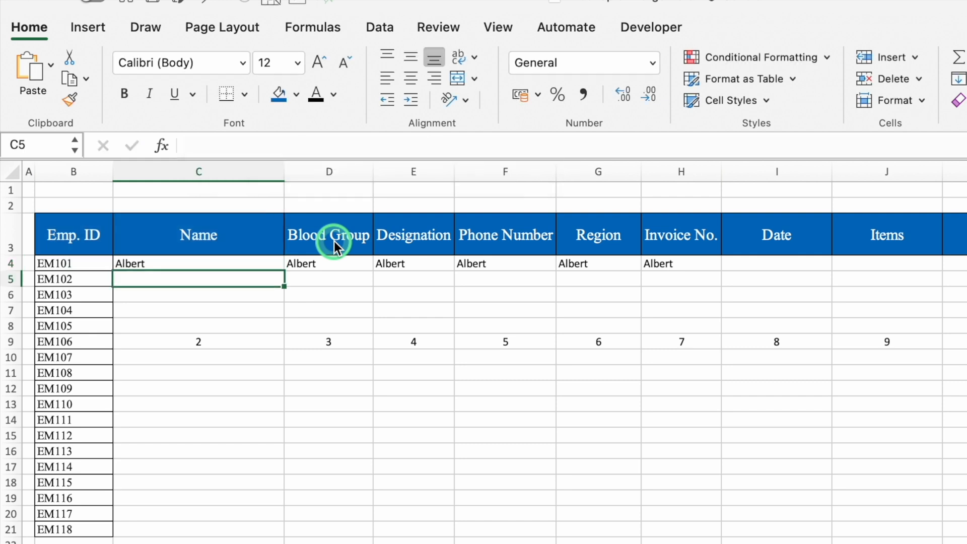
# Fill the C4 VLOOKUP formula down to row 21 and across to the Supporting Country column.
pyautogui.click(279, 264)
pyautogui.moveTo(285, 271); pyautogui.dragTo(278, 532)
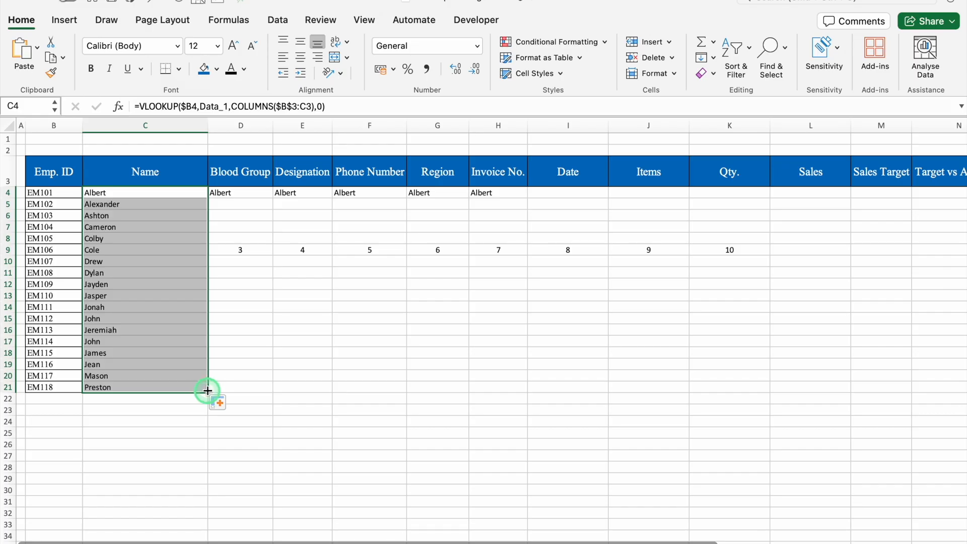
pyautogui.moveTo(205, 391)
pyautogui.mouseDown()
pyautogui.moveTo(962, 388)
pyautogui.moveTo(893, 398)
pyautogui.mouseUp()
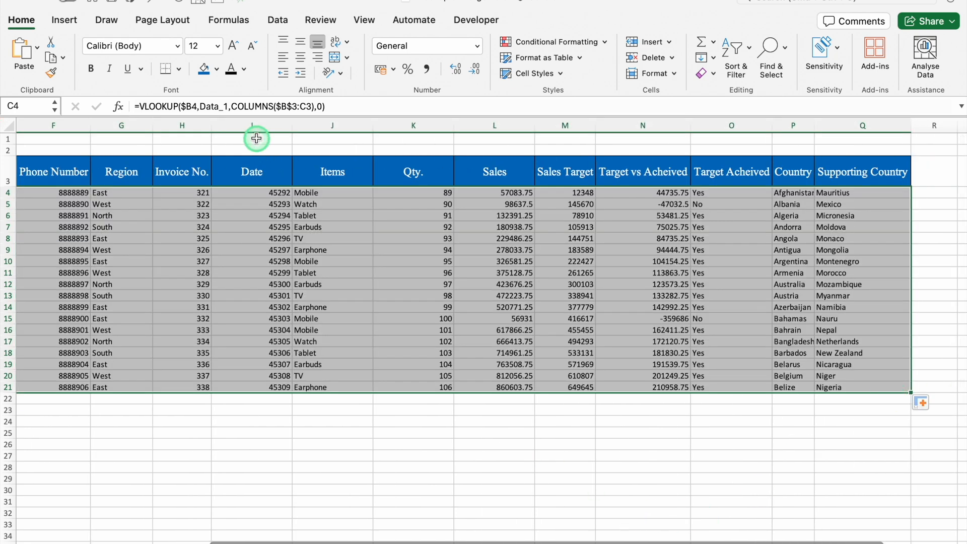
# Centre the Date column I horizontally and give it the Date number format of type 14-Mar.
pyautogui.click(252, 126)
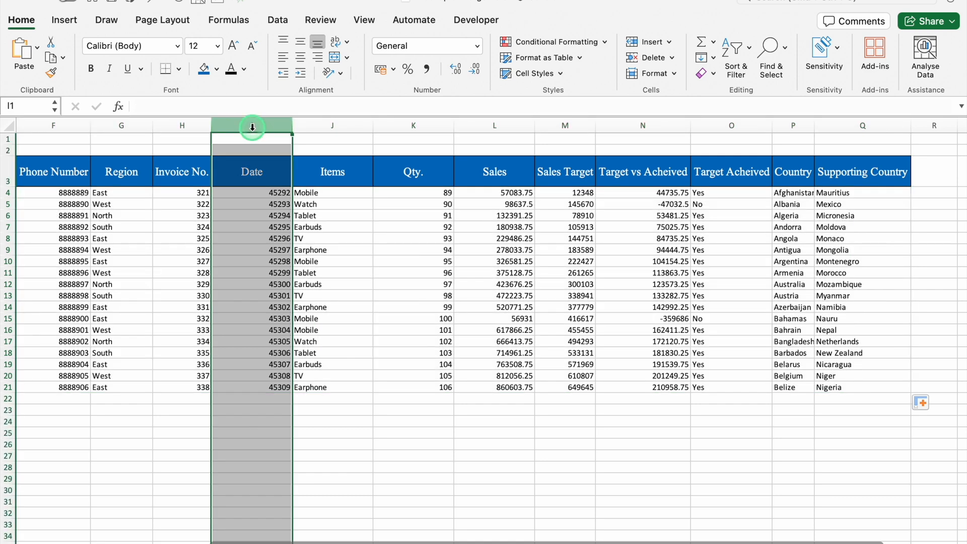
pyautogui.click(300, 57)
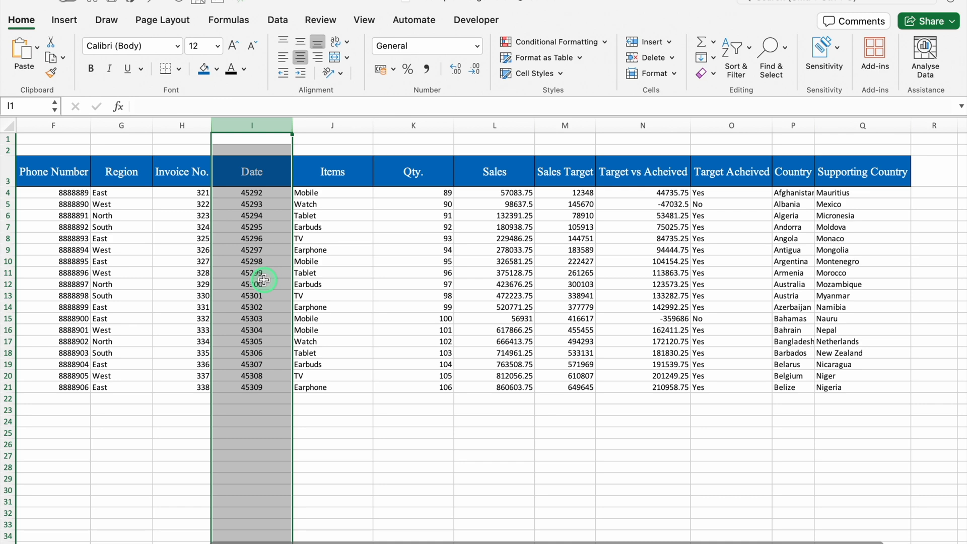
pyautogui.press('super+1')
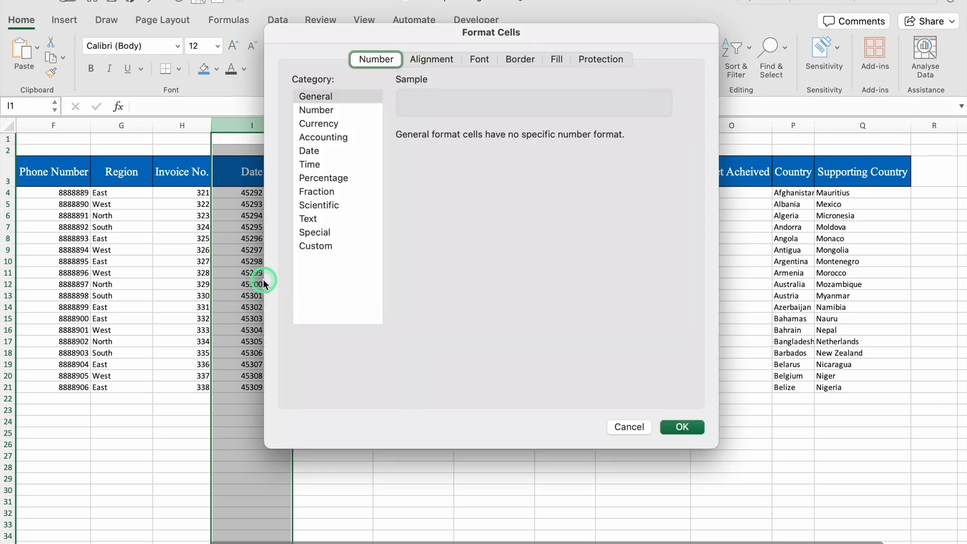
pyautogui.click(315, 151)
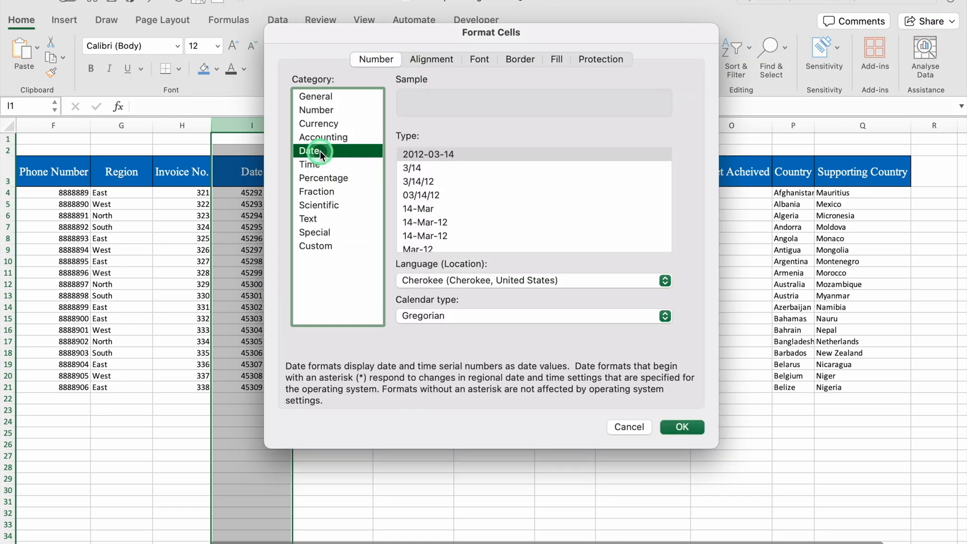
pyautogui.click(419, 208)
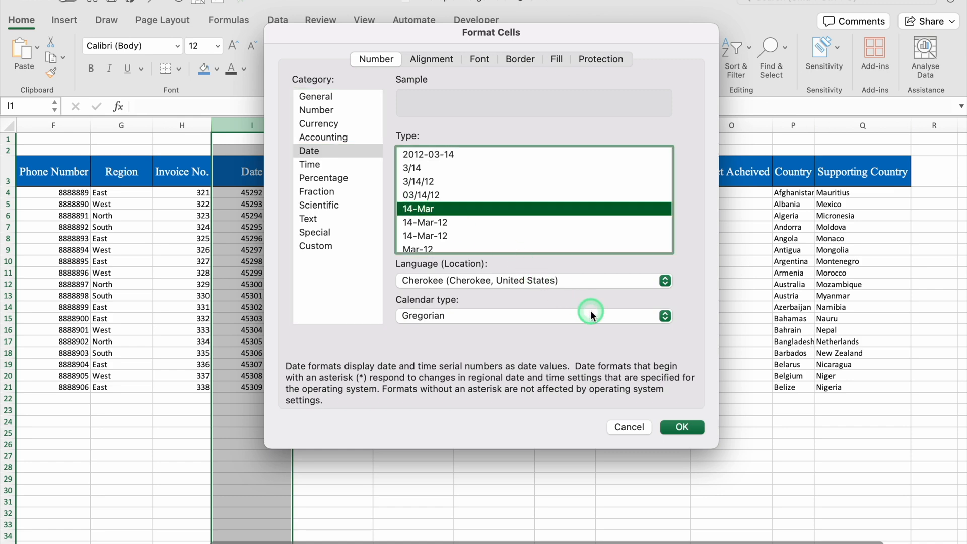
pyautogui.click(683, 426)
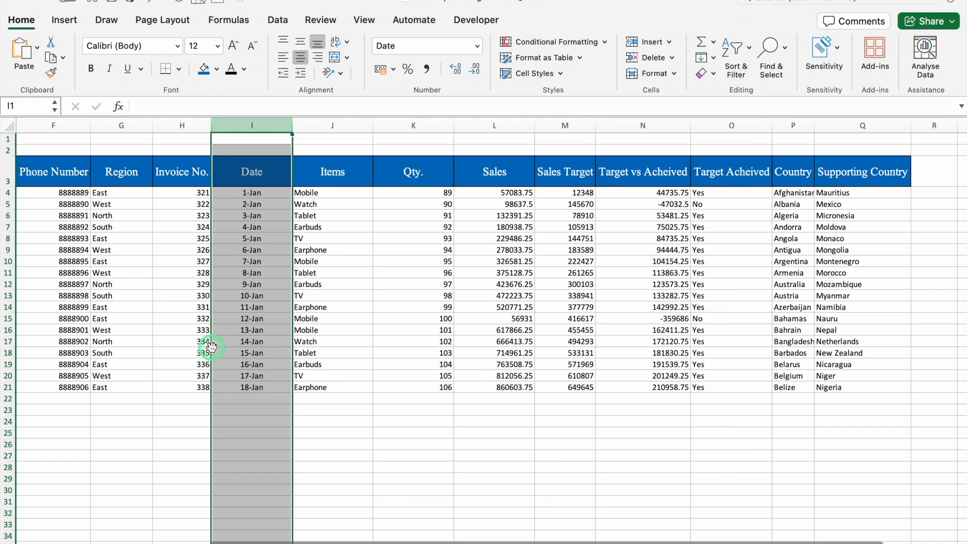
# Apply all borders to the whole table B3:Q21 and centre its contents horizontally.
pyautogui.moveTo(558, 531); pyautogui.dragTo(383, 537)
pyautogui.click(59, 174)
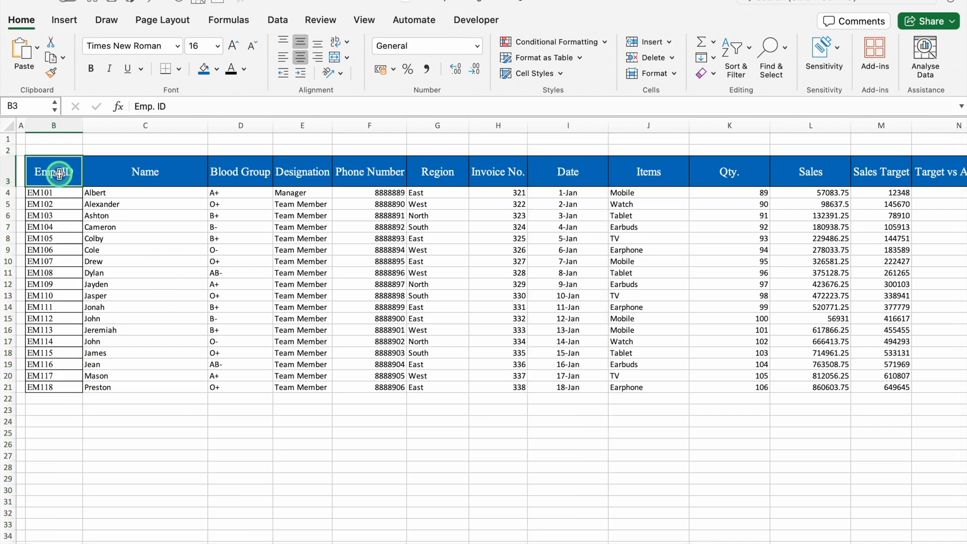
pyautogui.hotkey('ctrl', 'shift', 'Right')
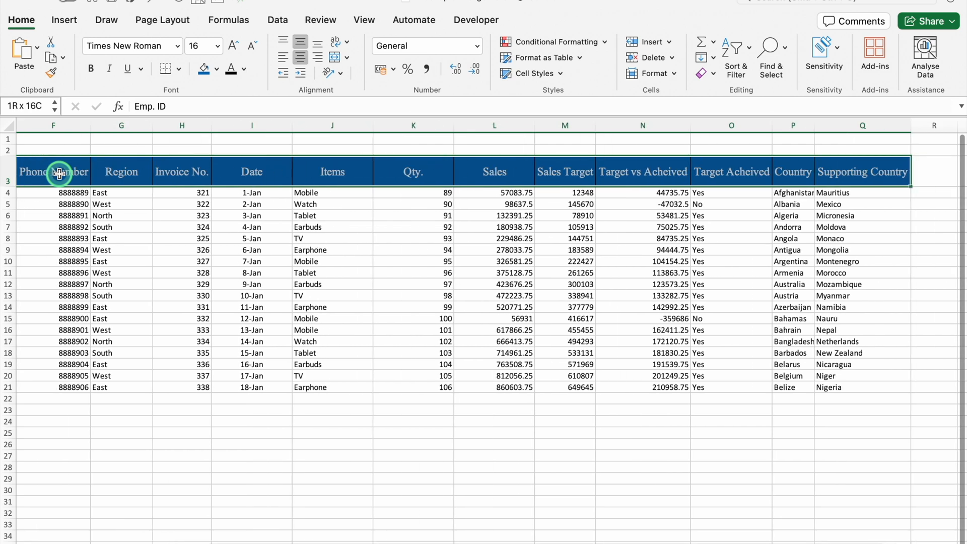
pyautogui.hotkey('ctrl', 'shift', 'Down')
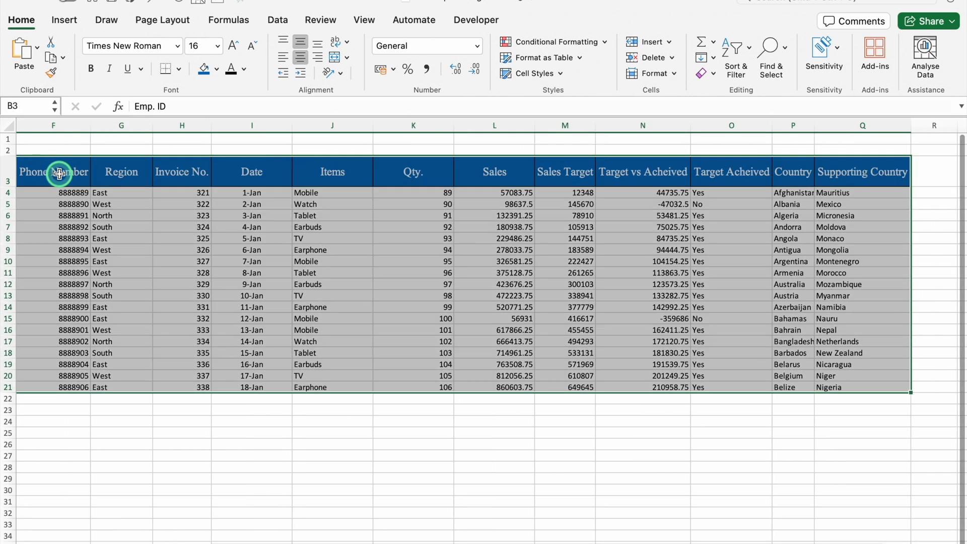
pyautogui.click(180, 70)
pyautogui.click(229, 200)
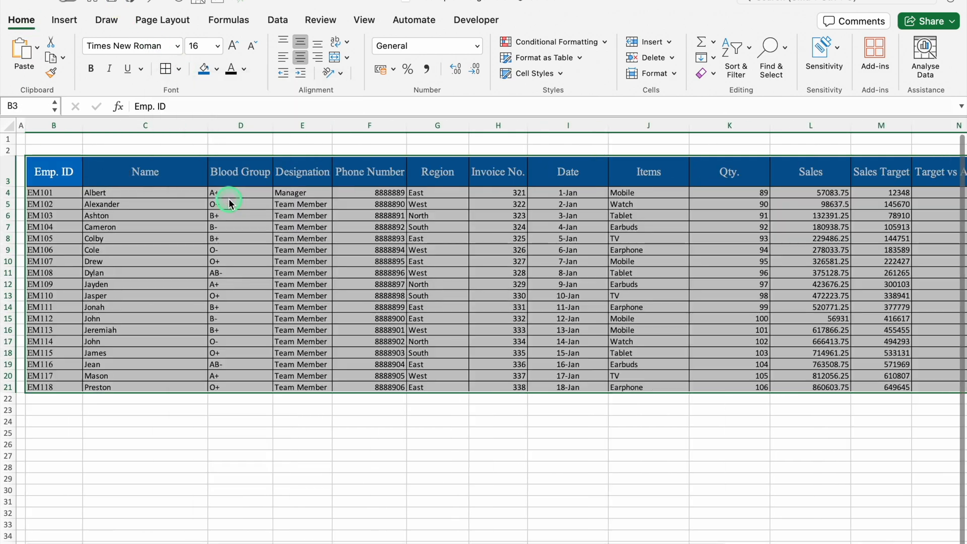
pyautogui.click(301, 58)
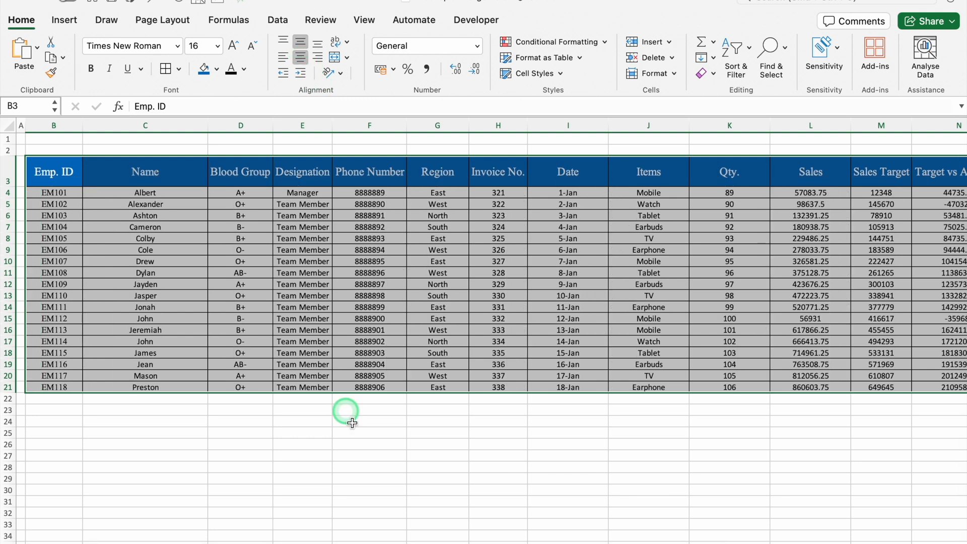
pyautogui.click(366, 454)
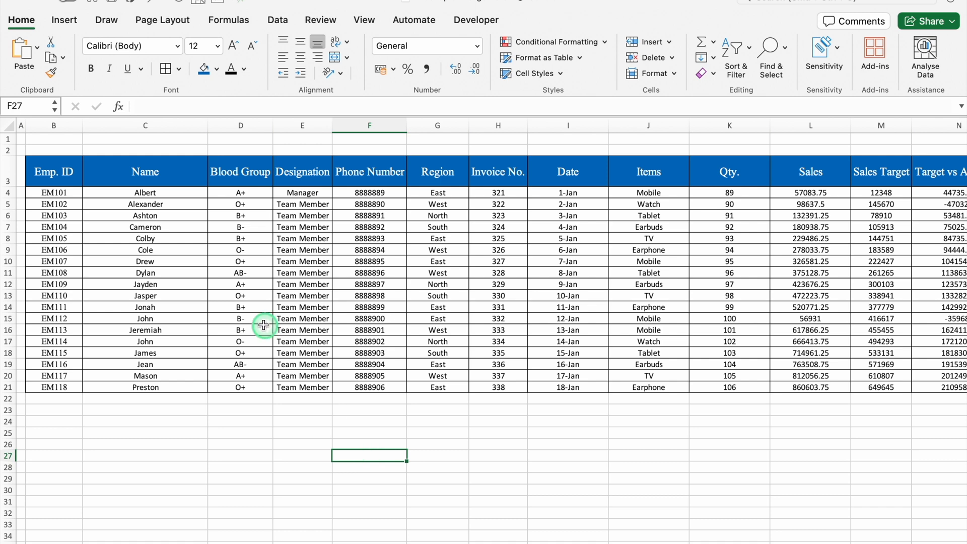
# Clear the Emp. IDs in B4:B21 as a test of the lookup formulas and undo the deletion.
pyautogui.moveTo(55, 193); pyautogui.dragTo(67, 387)
pyautogui.press('Delete')
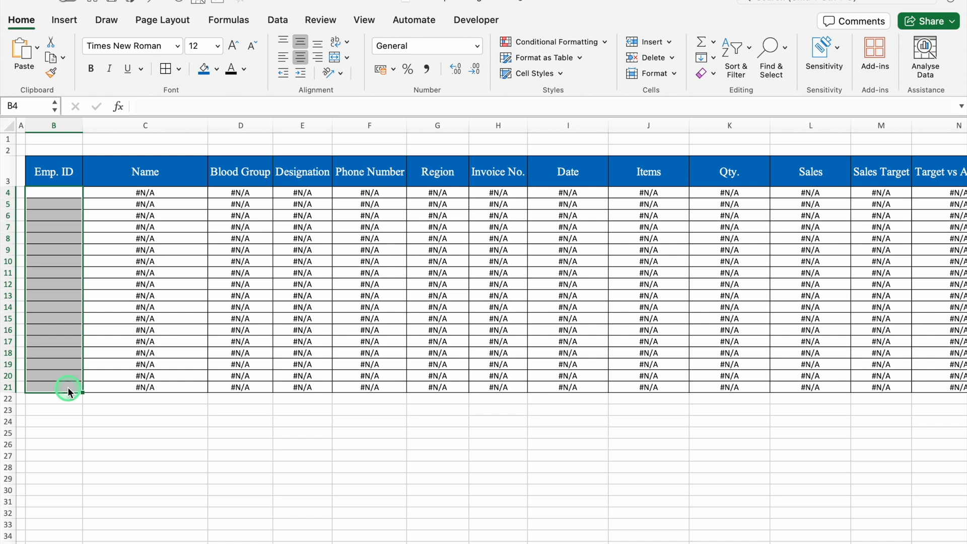
pyautogui.press('super+z')
# Wrap the VLOOKUP formula in C4 in IFERROR with an empty string "" as the error value.
pyautogui.click(129, 193)
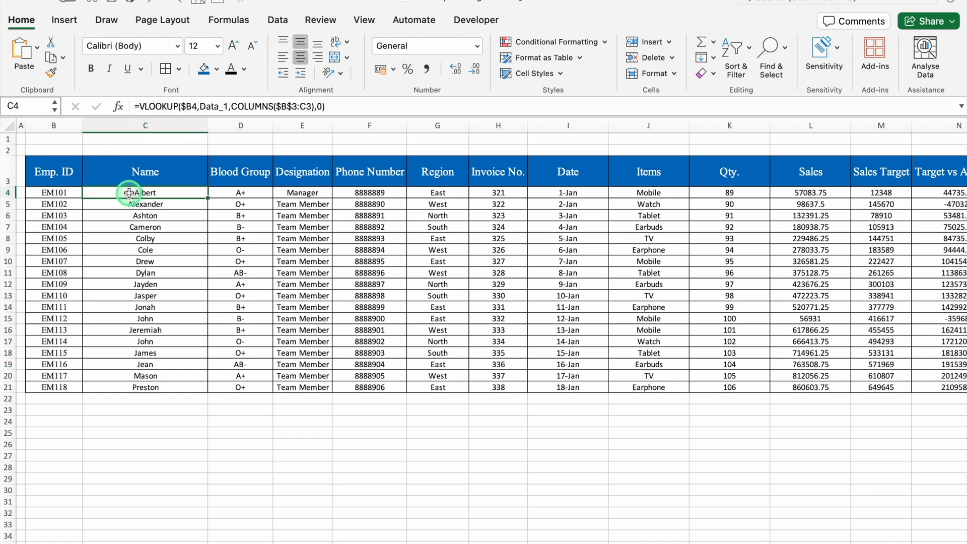
pyautogui.click(139, 107)
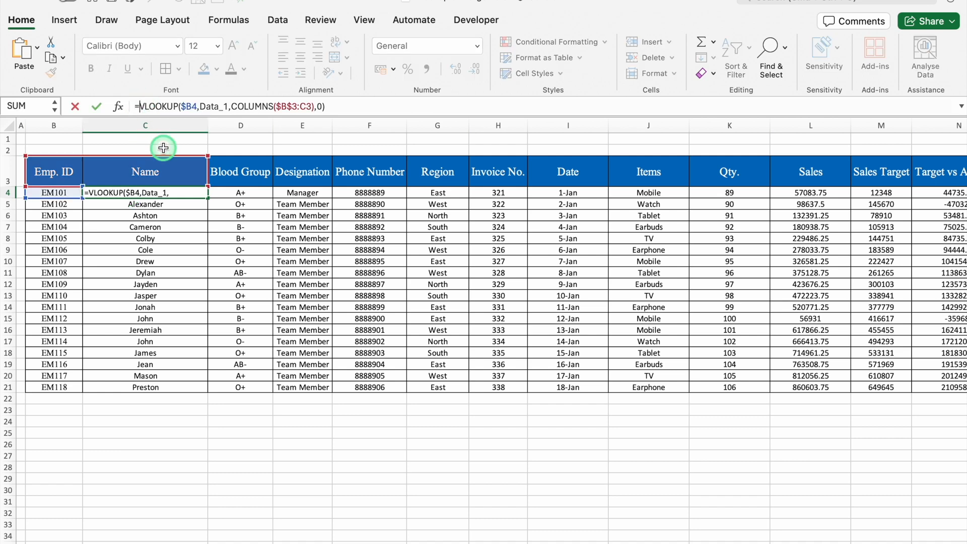
pyautogui.write('IFERROR(')
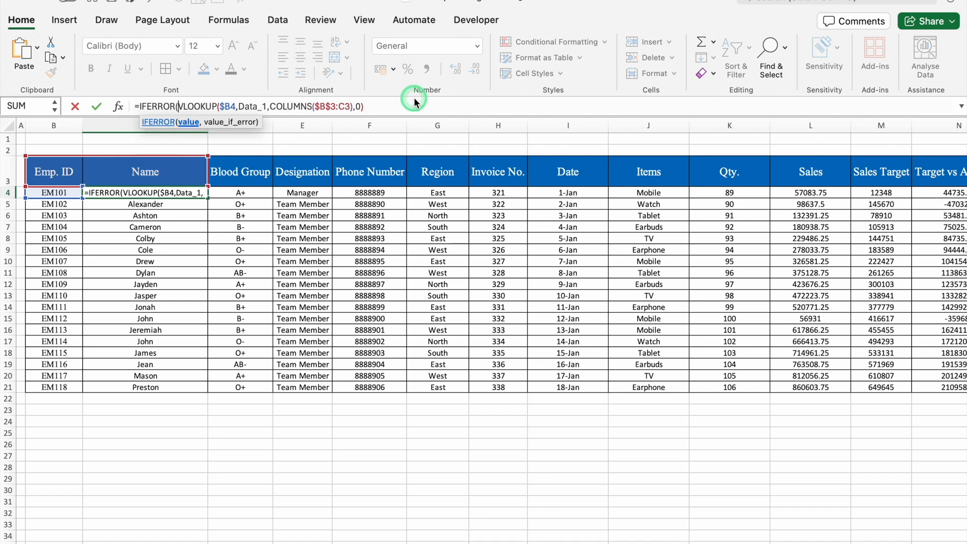
pyautogui.click(391, 104)
pyautogui.write(',')
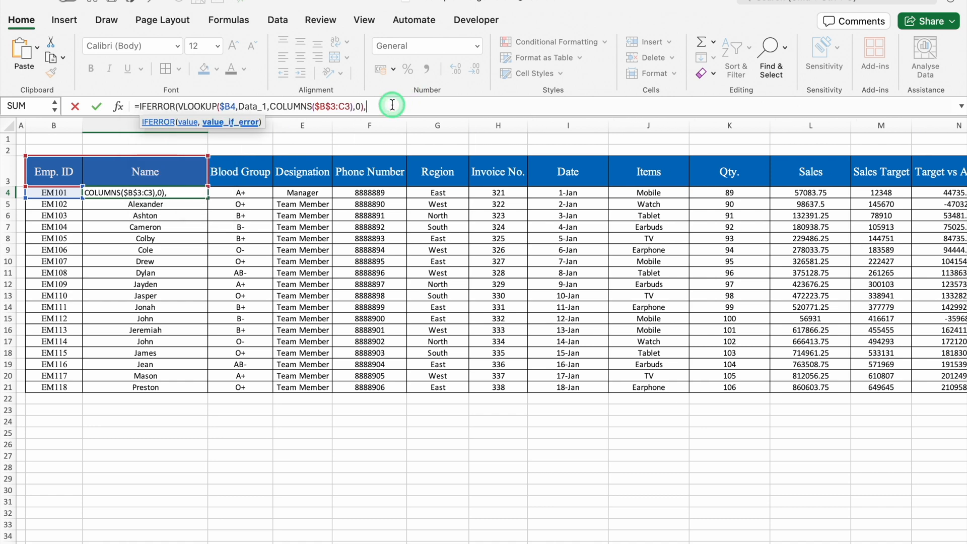
pyautogui.write('"")')
pyautogui.press('Return')
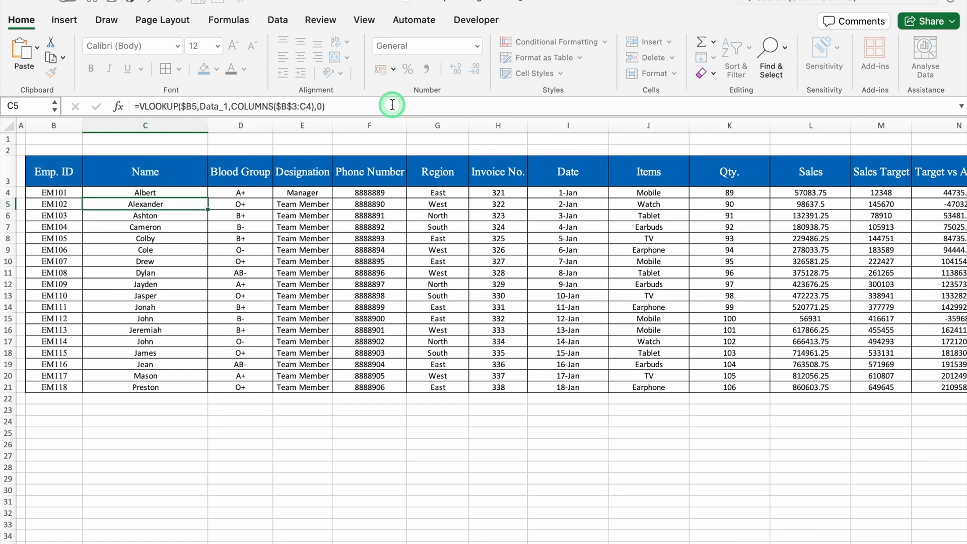
# Fill the IFERROR formula from C4 down to row 21 and across to the Supporting Country column.
pyautogui.click(202, 193)
pyautogui.moveTo(208, 198); pyautogui.dragTo(913, 393)
pyautogui.hscroll(-5, 403, 535)
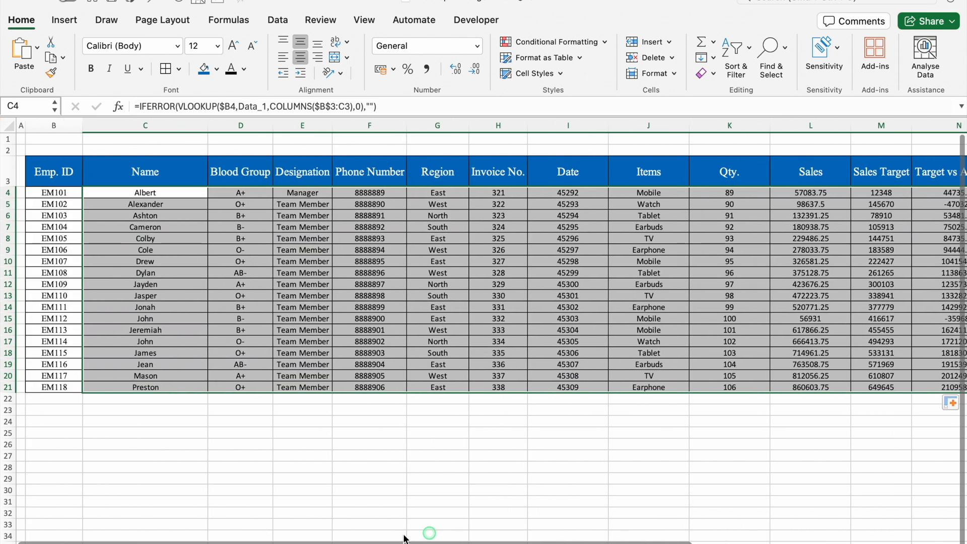
pyautogui.click(242, 479)
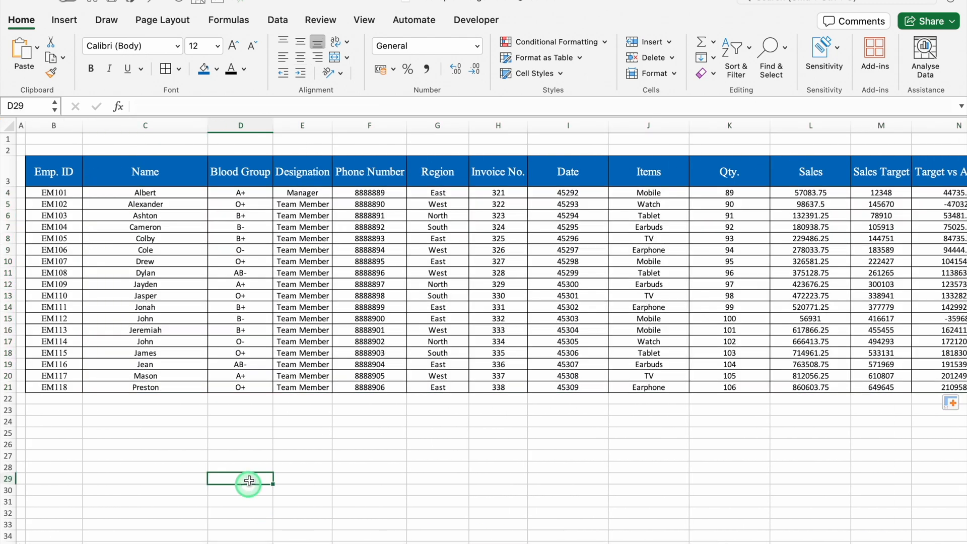
# Hide the worksheet gridlines.
pyautogui.click(363, 20)
pyautogui.click(352, 69)
pyautogui.click(225, 462)
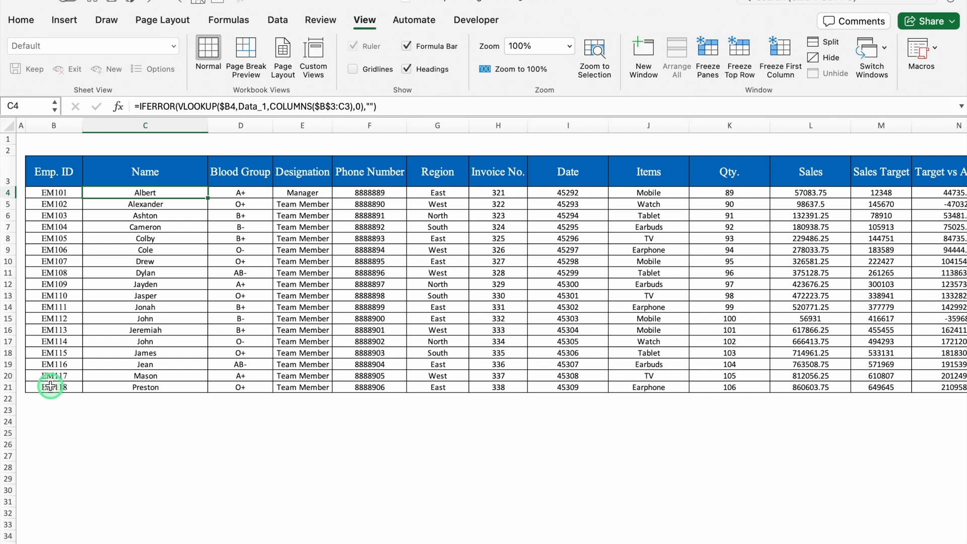
# Link the first Emp. ID cell B4 to cell B3 of the VLookup sheet with =VLookup!B3.
pyautogui.click(51, 386)
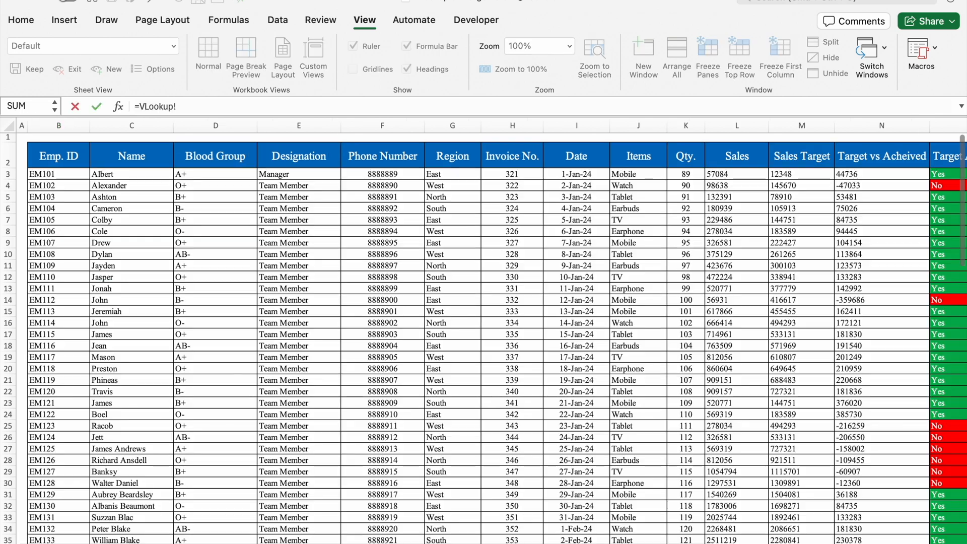
pyautogui.click(70, 176)
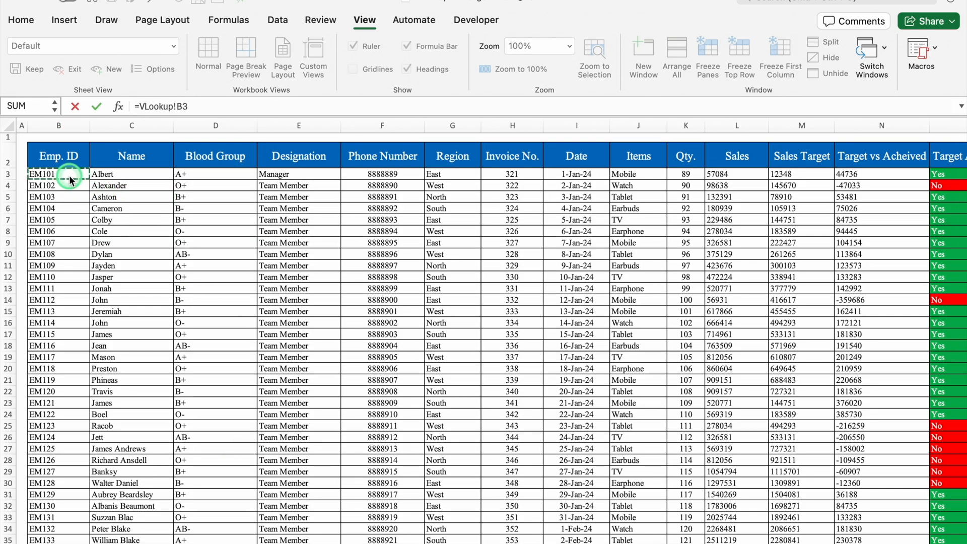
pyautogui.press('Return')
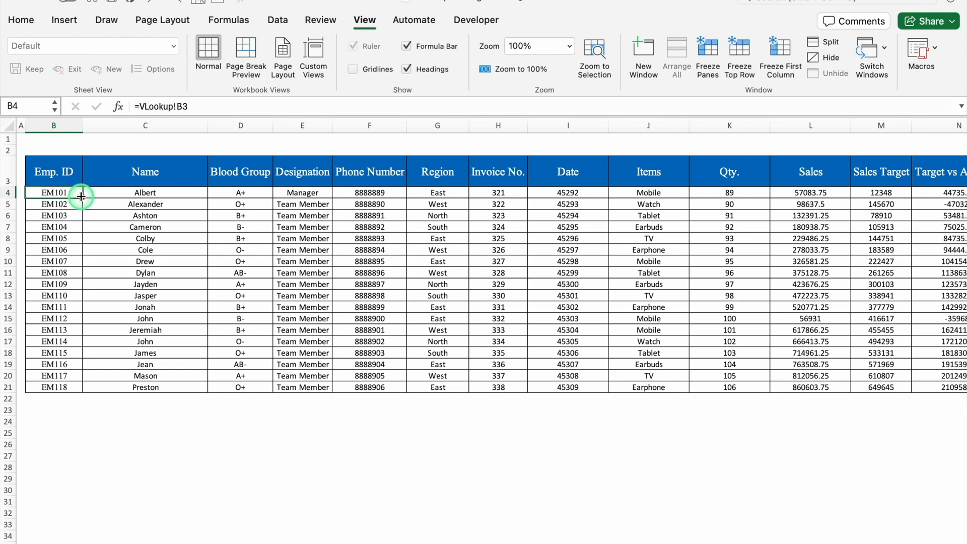
# Extend the Emp. ID links and the IFERROR lookup formulas down past row 34, across all table columns.
pyautogui.moveTo(81, 196); pyautogui.dragTo(926, 409)
pyautogui.moveTo(745, 539); pyautogui.dragTo(505, 524)
pyautogui.moveTo(959, 519); pyautogui.dragTo(958, 242)
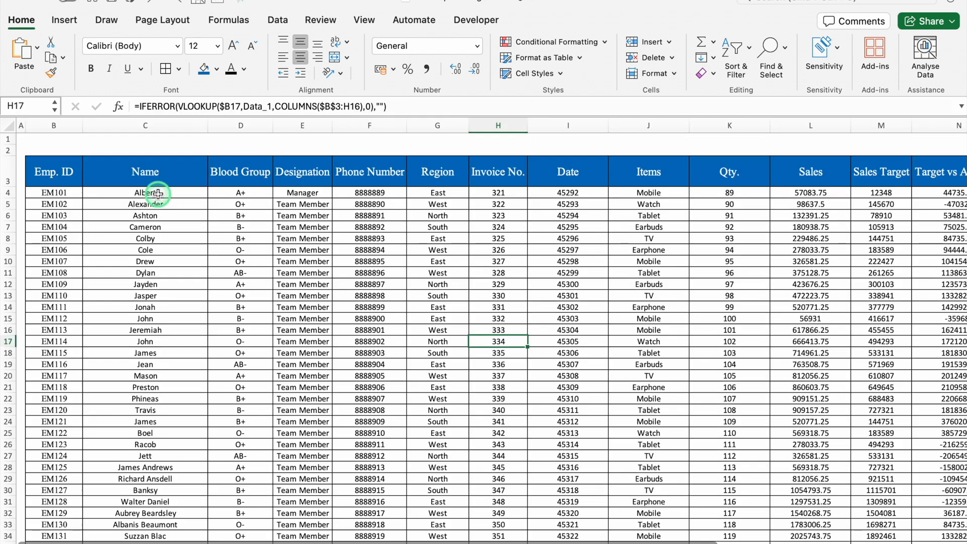
# Remove the IFERROR wrapper and the column lock from C4, leaving =VLOOKUP(B4,Data_1,COLUMNS($B$3:C3),0).
pyautogui.click(158, 193)
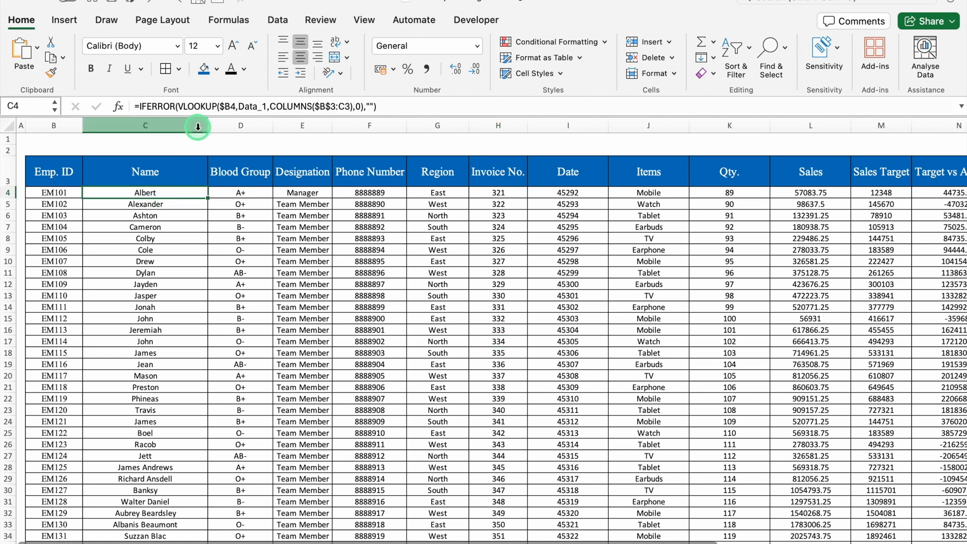
pyautogui.press('F2')
pyautogui.press('BackSpace')
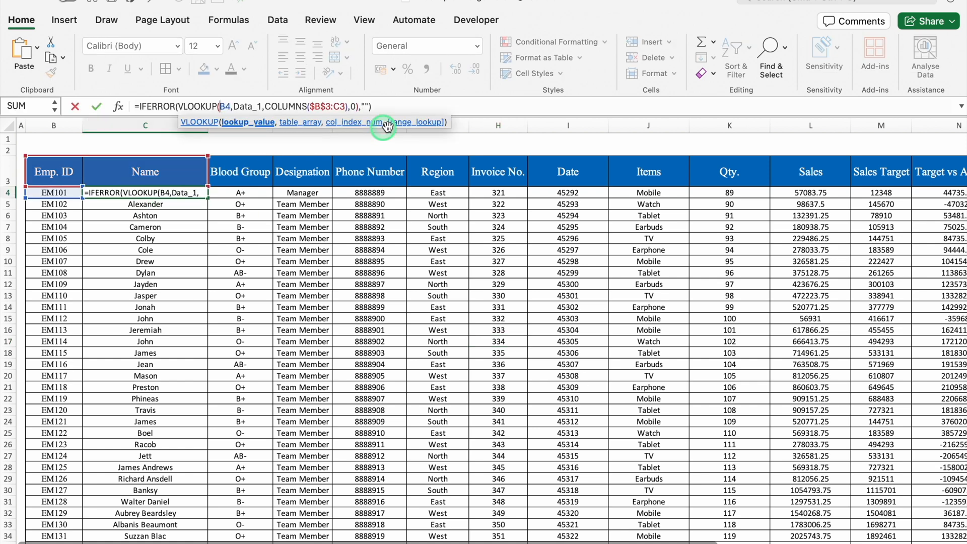
pyautogui.click(178, 107)
pyautogui.press('BackSpace')
pyautogui.press('BackSpace')
pyautogui.press('BackSpace')
pyautogui.press('BackSpace')
pyautogui.press('BackSpace')
pyautogui.press('BackSpace')
pyautogui.press('BackSpace')
pyautogui.press('BackSpace')
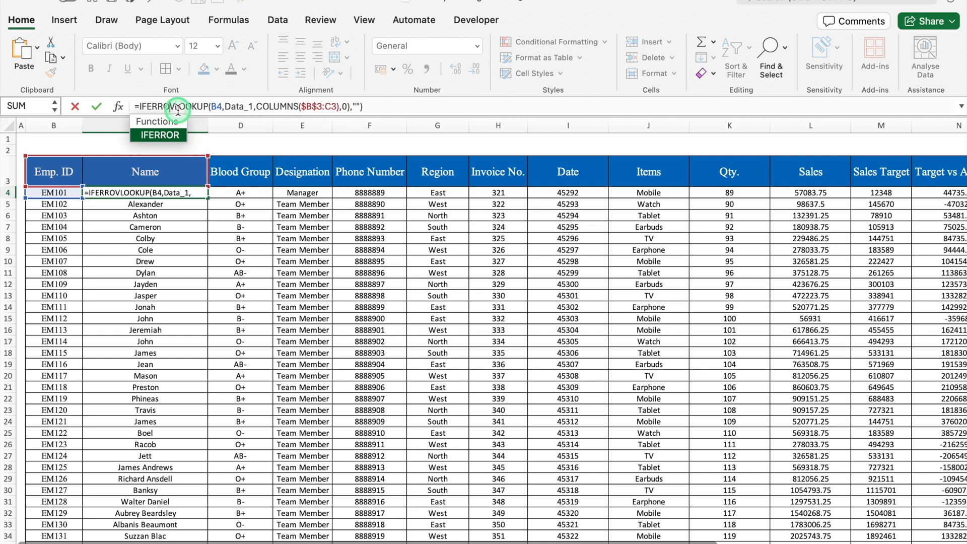
pyautogui.click(362, 106)
pyautogui.press('BackSpace')
pyautogui.press('BackSpace')
pyautogui.press('BackSpace')
pyautogui.press('BackSpace')
pyautogui.press('Return')
# Fill the unlocked VLOOKUP formula from C4 down to row 17 and across the remaining table columns.
pyautogui.click(195, 191)
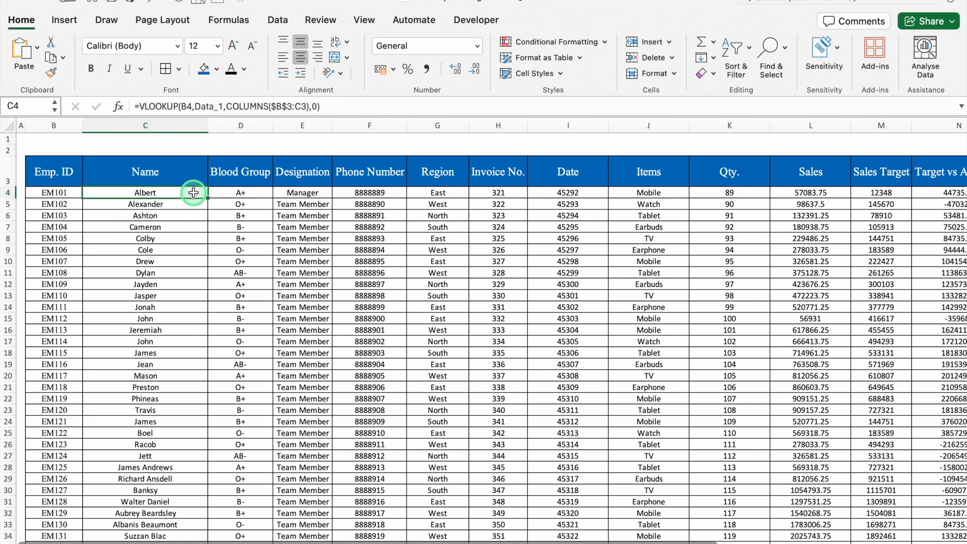
pyautogui.moveTo(207, 198); pyautogui.dragTo(201, 345)
pyautogui.moveTo(366, 348); pyautogui.dragTo(895, 357)
pyautogui.hscroll(-10, 660, 517)
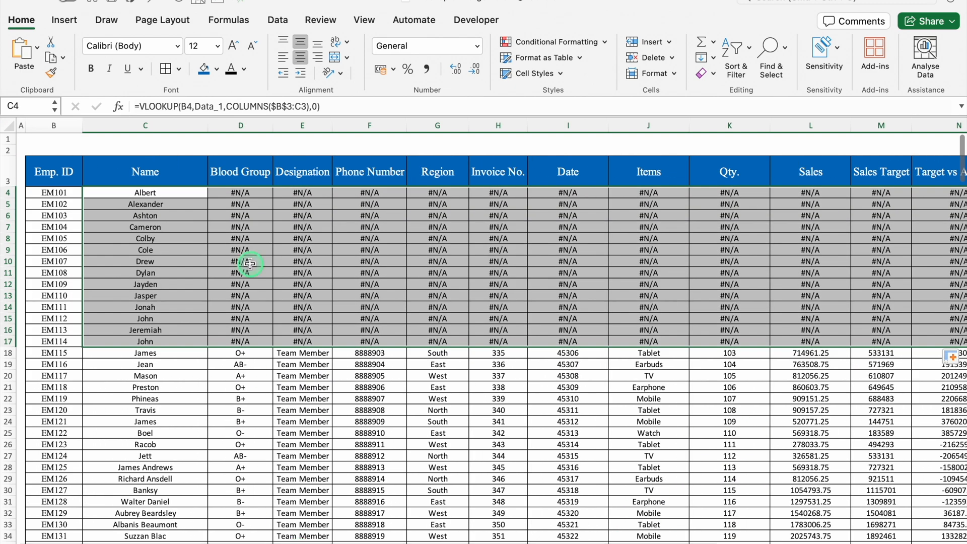
# Compare the lookup value references in C4 and D4 against the Emp. ID and Name columns.
pyautogui.click(176, 193)
pyautogui.click(230, 195)
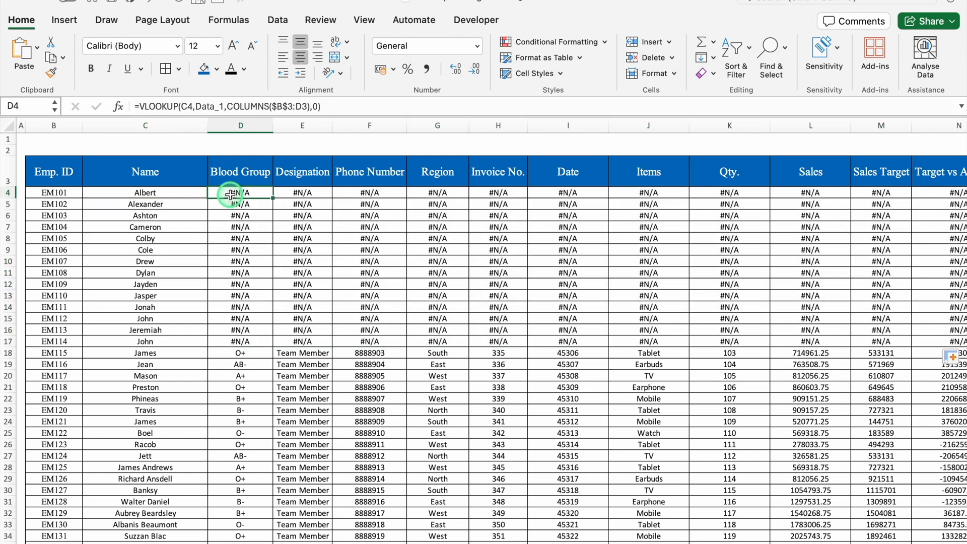
pyautogui.click(179, 190)
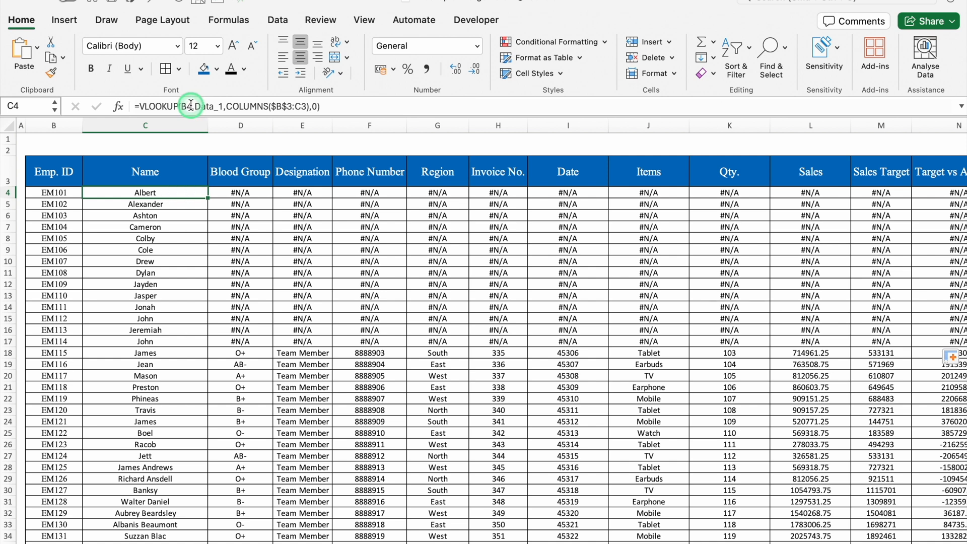
pyautogui.click(64, 123)
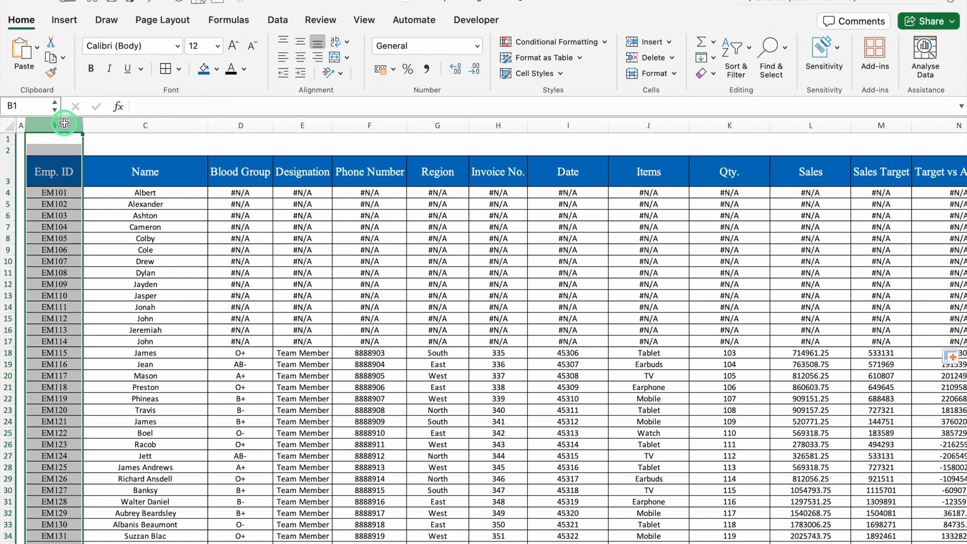
pyautogui.click(229, 192)
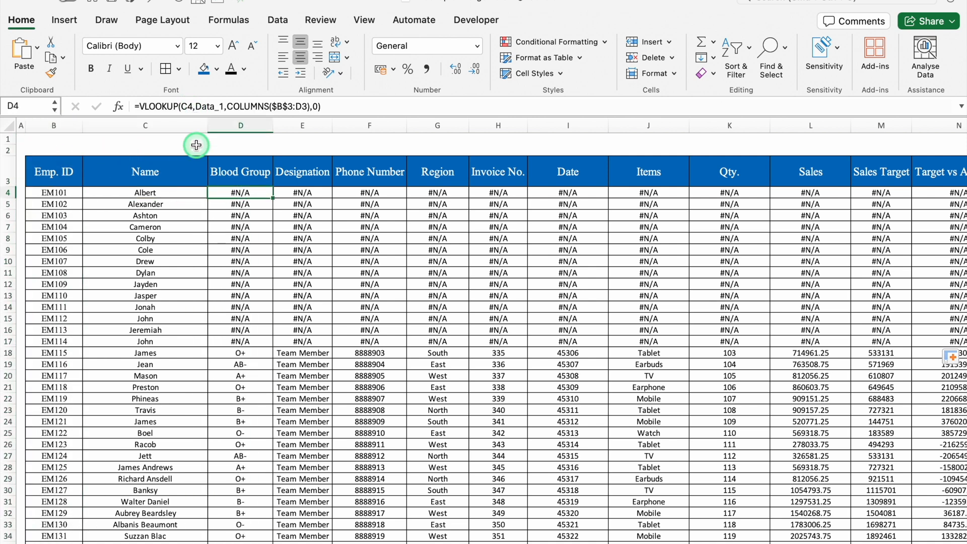
pyautogui.click(163, 122)
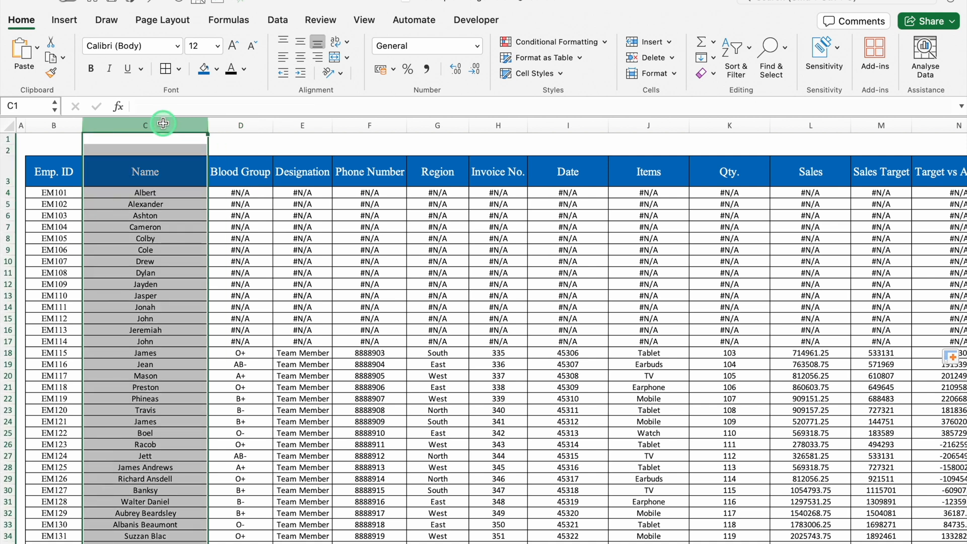
pyautogui.click(183, 193)
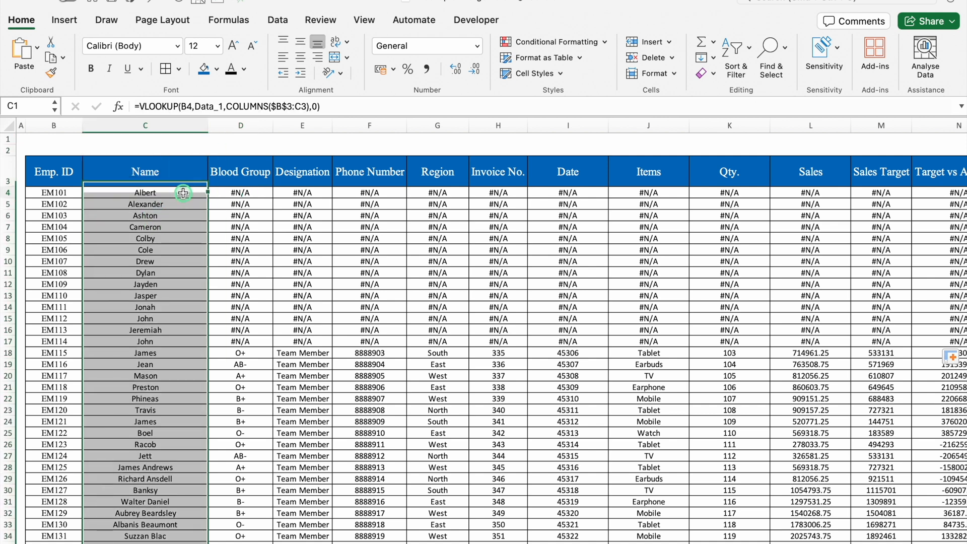
# Lock the lookup value in C4 as $B4 and fill the formula down to row 19 and across to Supporting Country.
pyautogui.doubleClick(183, 192)
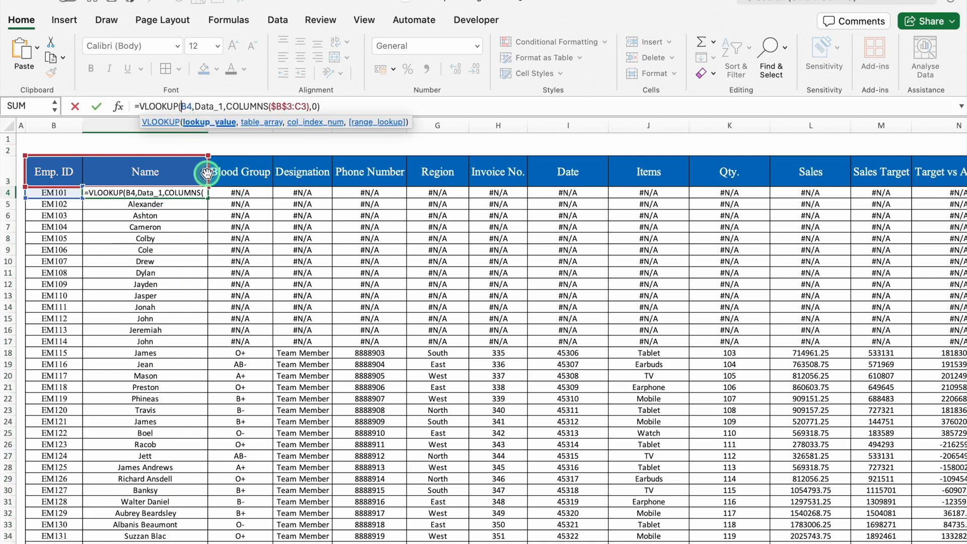
pyautogui.press('F4')
pyautogui.press('F4')
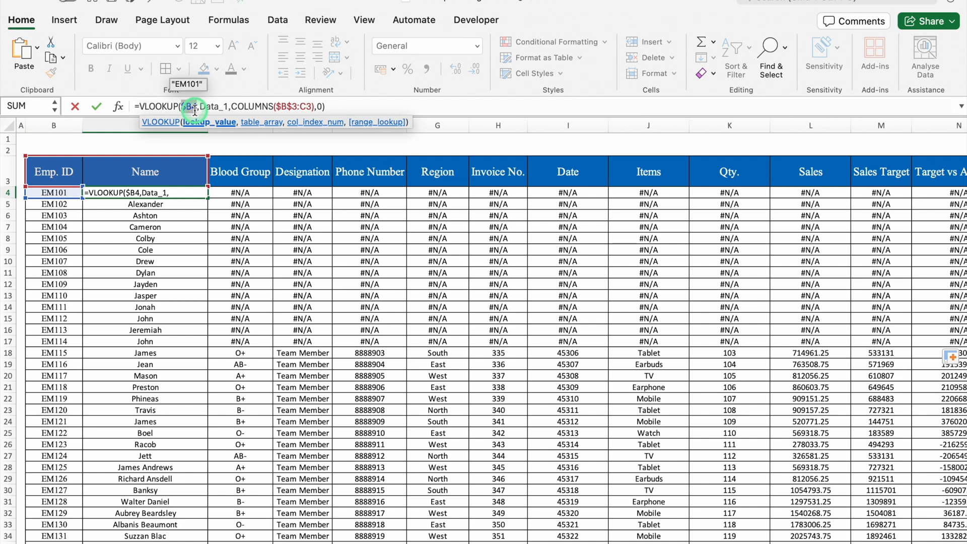
pyautogui.press('F4')
pyautogui.press('Return')
pyautogui.moveTo(204, 193); pyautogui.dragTo(924, 372)
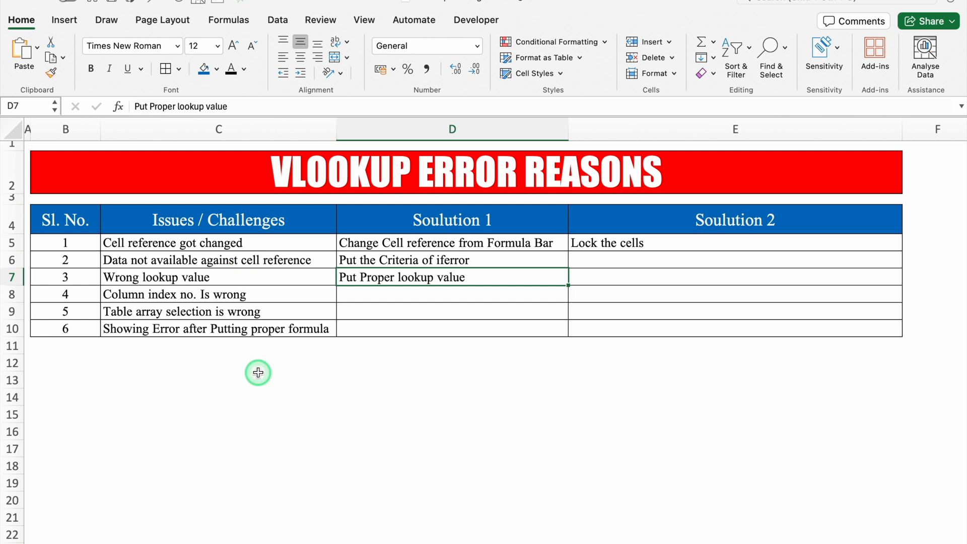
# Select the "Table array selection is wrong" issue in the VLOOKUP ERROR REASONS table.
pyautogui.click(288, 384)
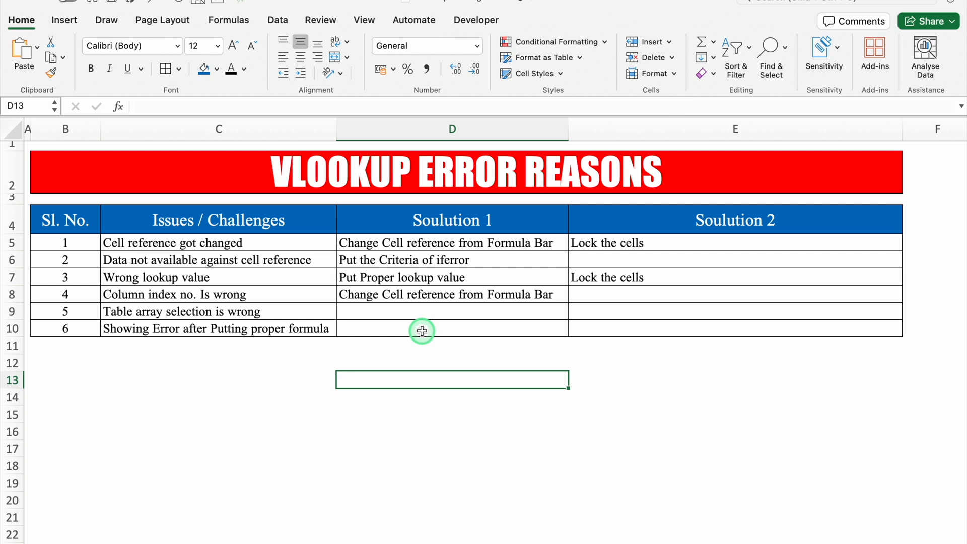
pyautogui.click(215, 313)
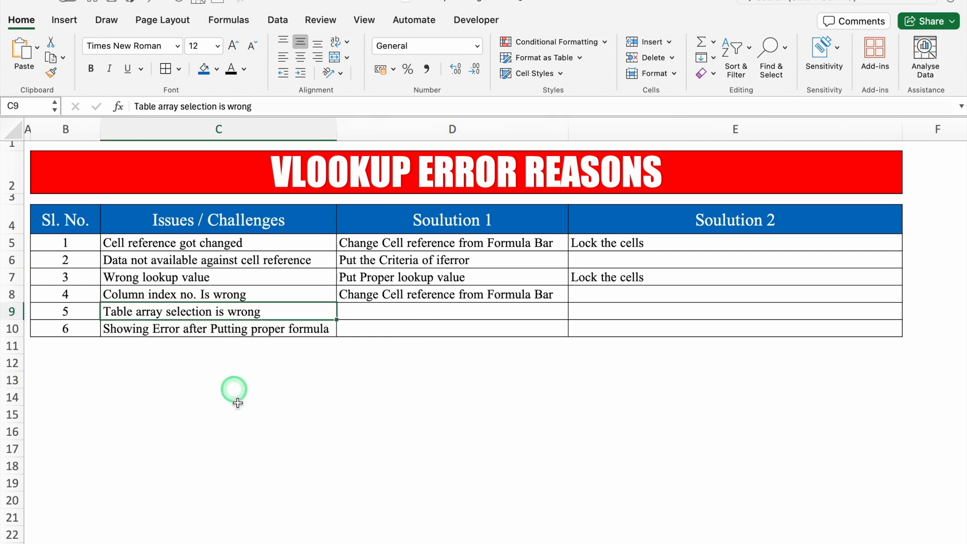
# Switch to the VLookup source sheet and define the workbook-scope name Data_2.
pyautogui.click(287, 543)
pyautogui.click(135, 188)
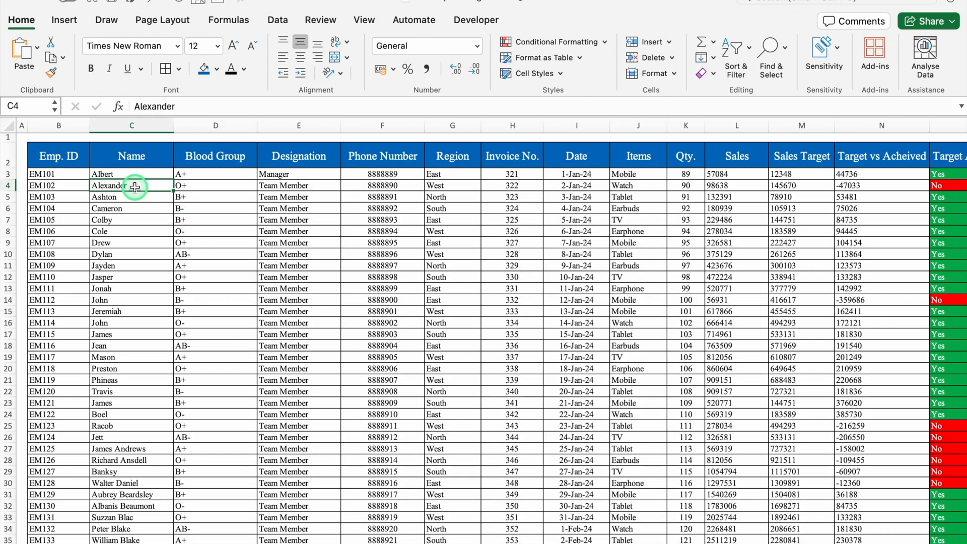
pyautogui.click(230, 21)
pyautogui.click(469, 42)
pyautogui.doubleClick(473, 120)
pyautogui.press('BackSpace')
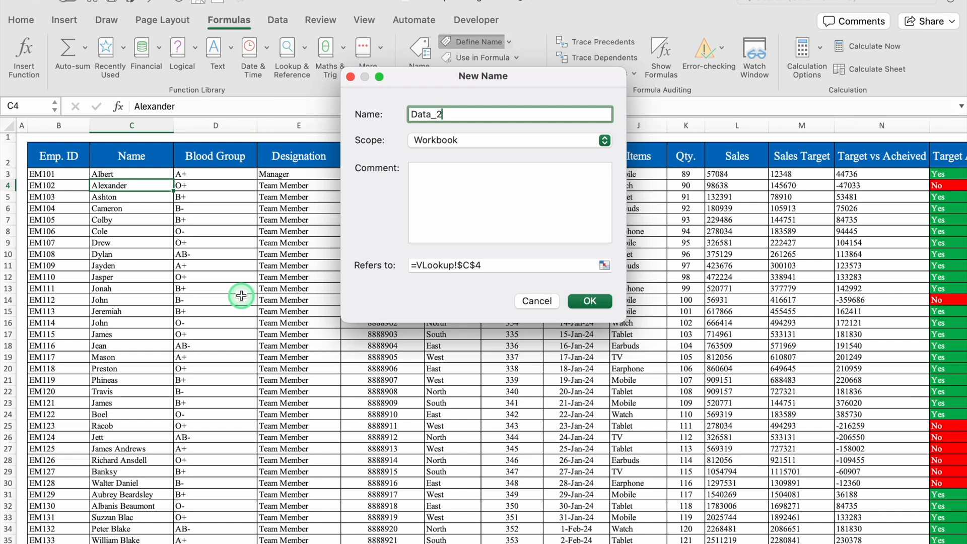
pyautogui.click(584, 301)
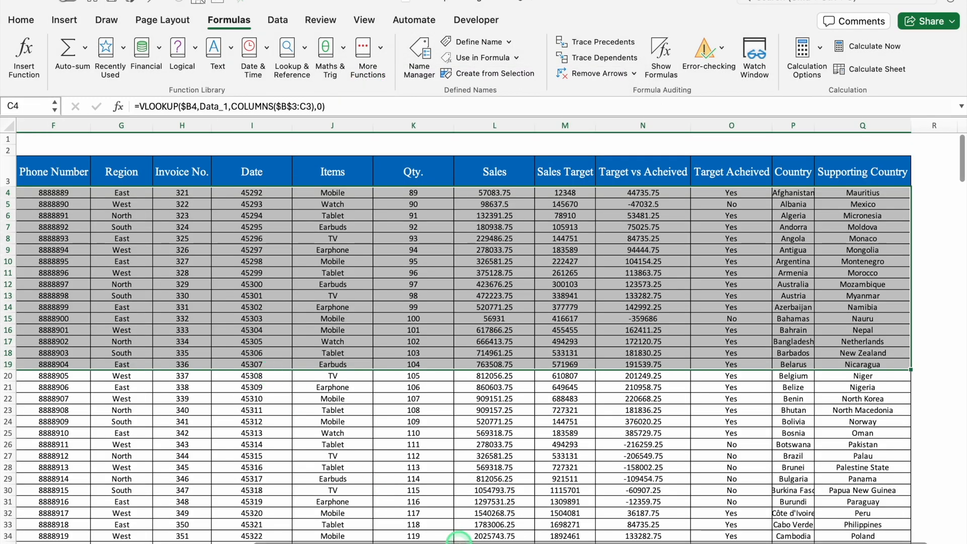
# Start a VLOOKUP formula in the first Name cell, C4, with the Emp. ID locked as lookup value $B4.
pyautogui.hscroll(-5, 456, 537)
pyautogui.click(99, 193)
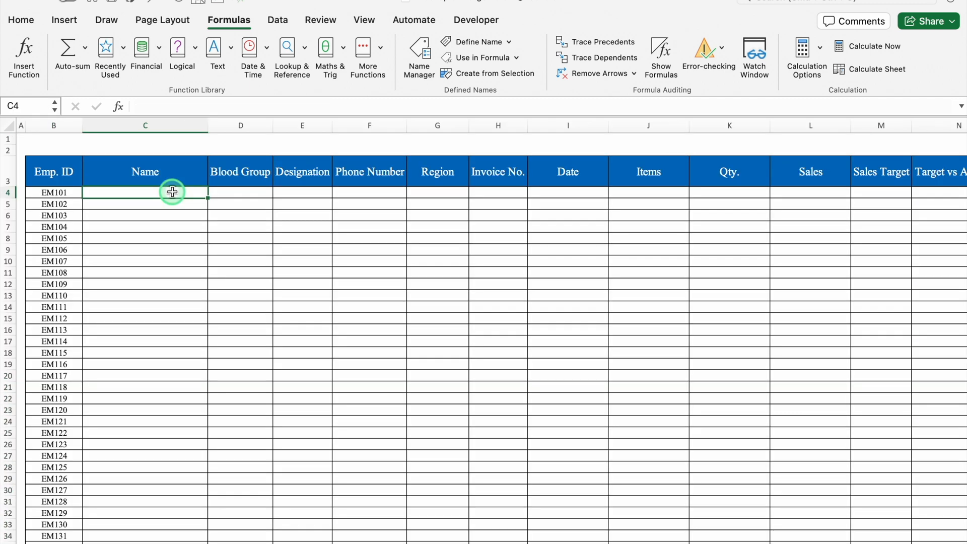
pyautogui.write('=vlo')
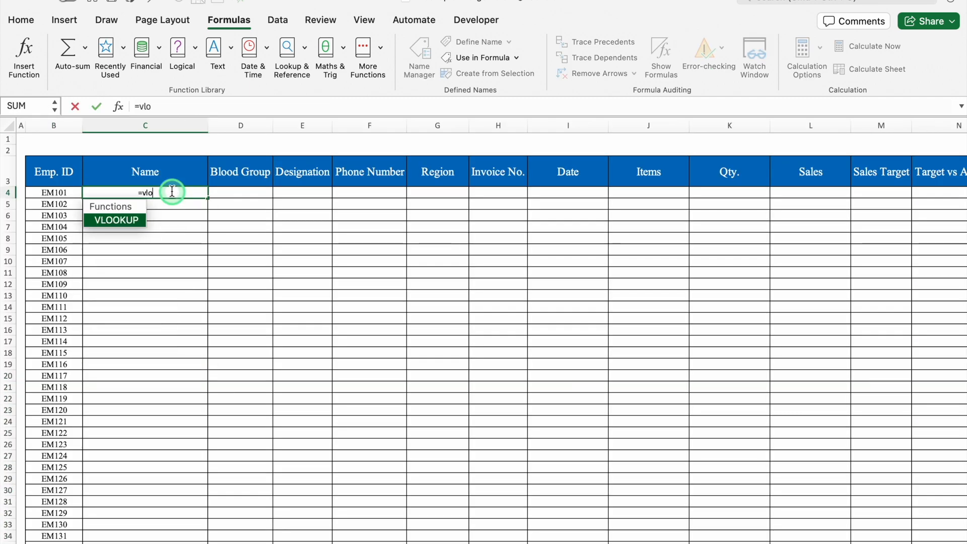
pyautogui.doubleClick(100, 222)
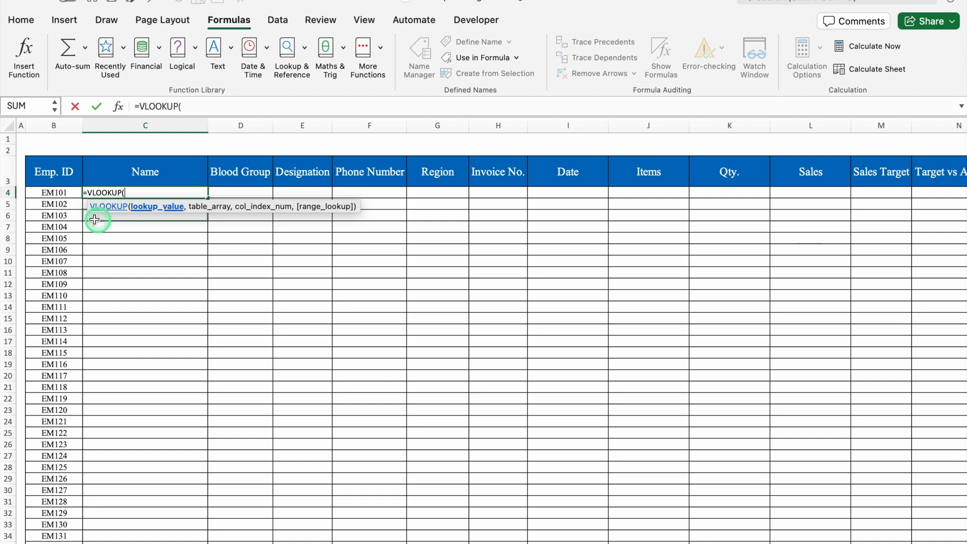
pyautogui.click(58, 193)
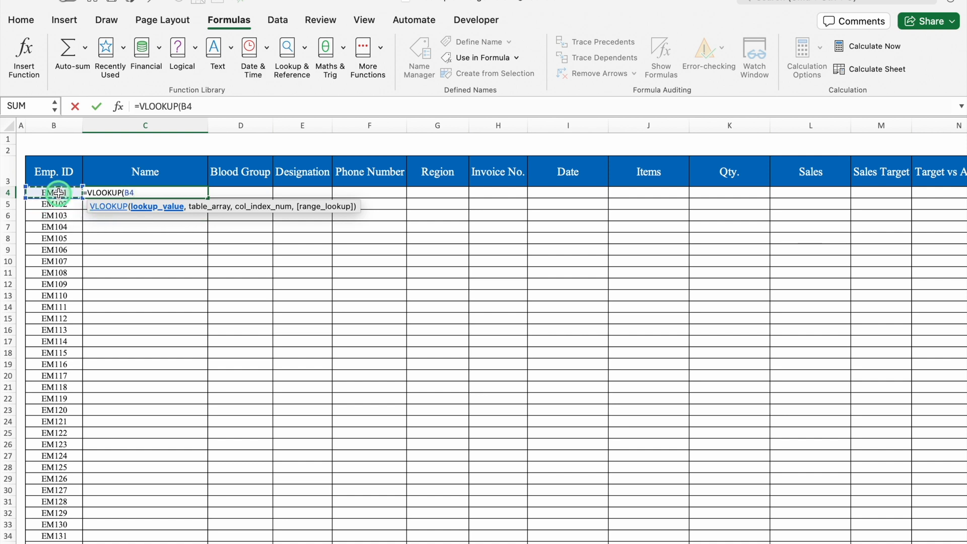
pyautogui.press('F4')
pyautogui.press('F4')
pyautogui.press('F4')
pyautogui.write(',')
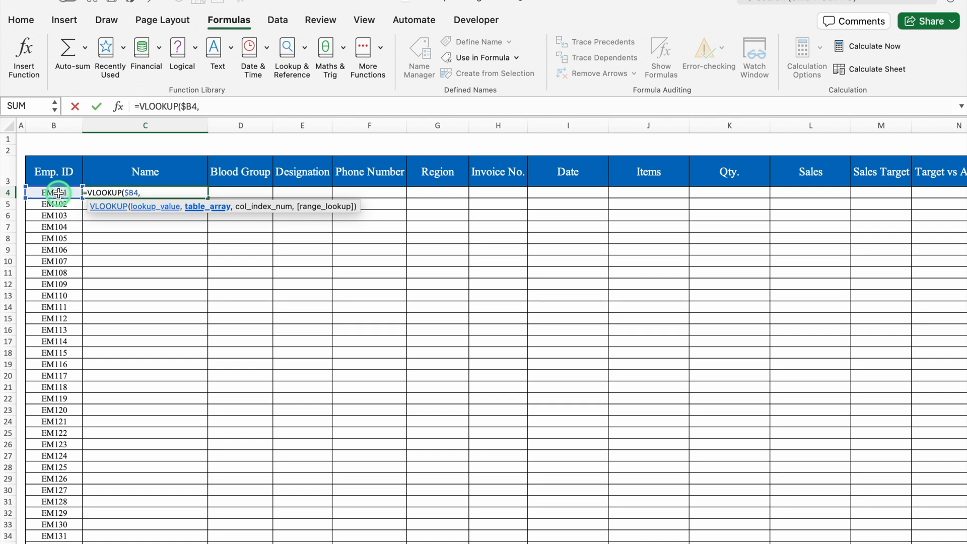
# Complete the VLOOKUP in C4 with table array Data_2, column index 2 and exact match 0.
pyautogui.write('data')
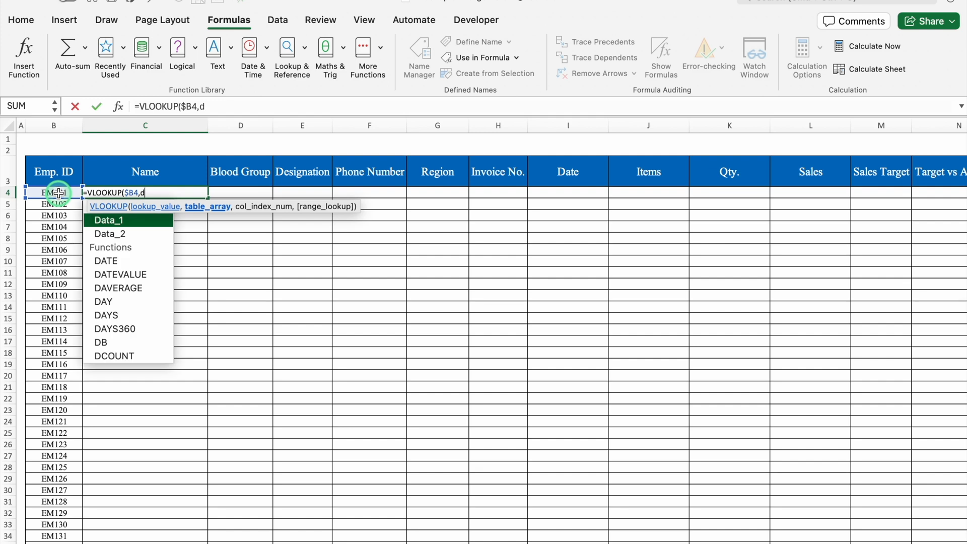
pyautogui.doubleClick(157, 234)
pyautogui.write(',2')
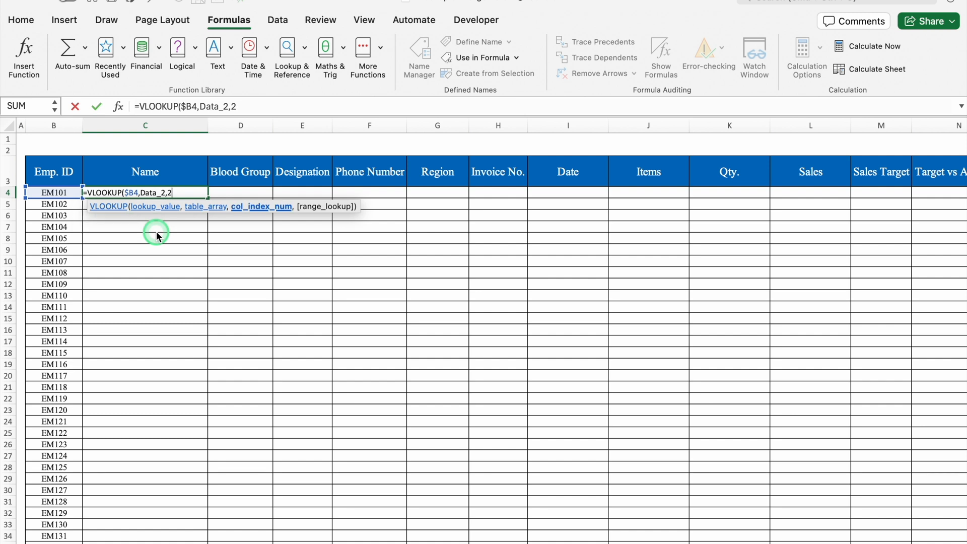
pyautogui.write(',0)')
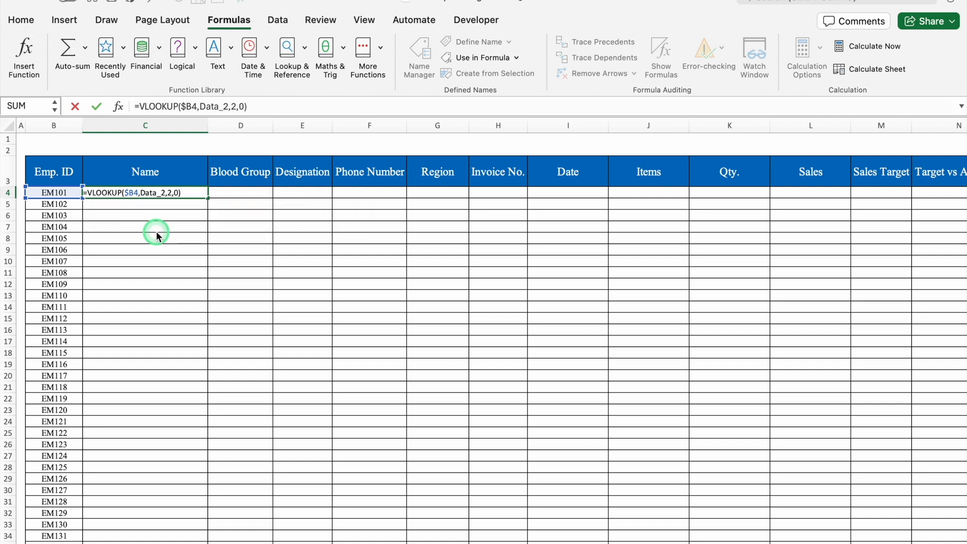
pyautogui.press('Return')
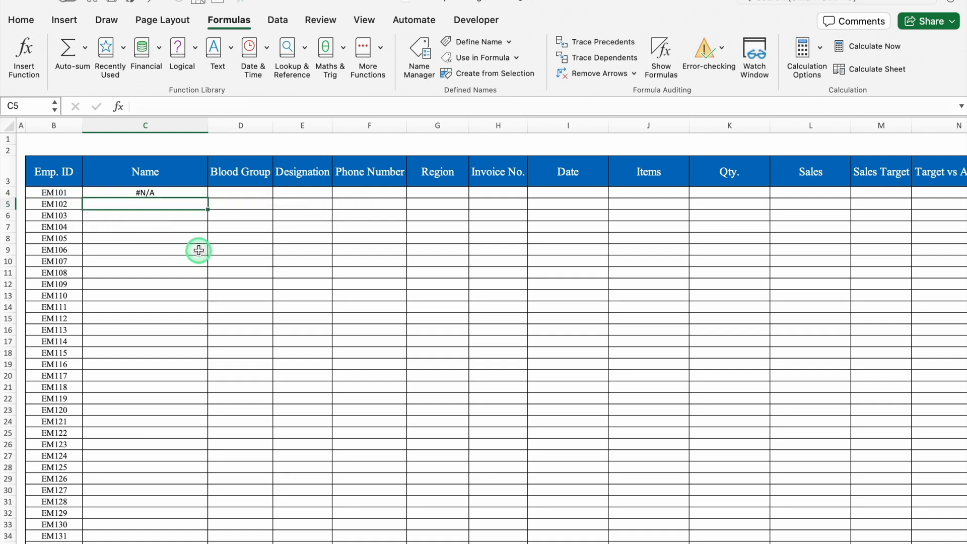
pyautogui.press('Up')
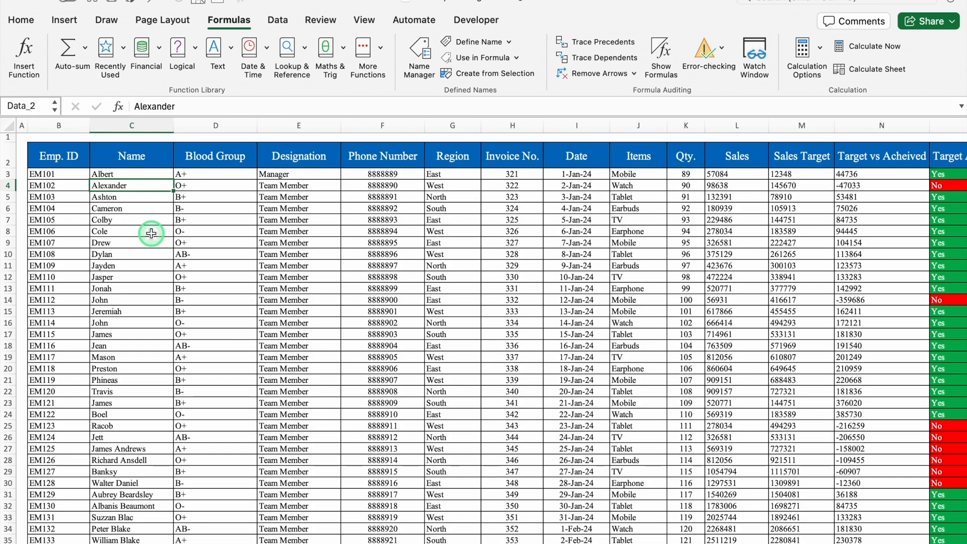
# Compare the source table's data range, starting at Emp. ID, with the single cell C4 that Data_2 refers to.
pyautogui.moveTo(59, 174); pyautogui.dragTo(652, 432)
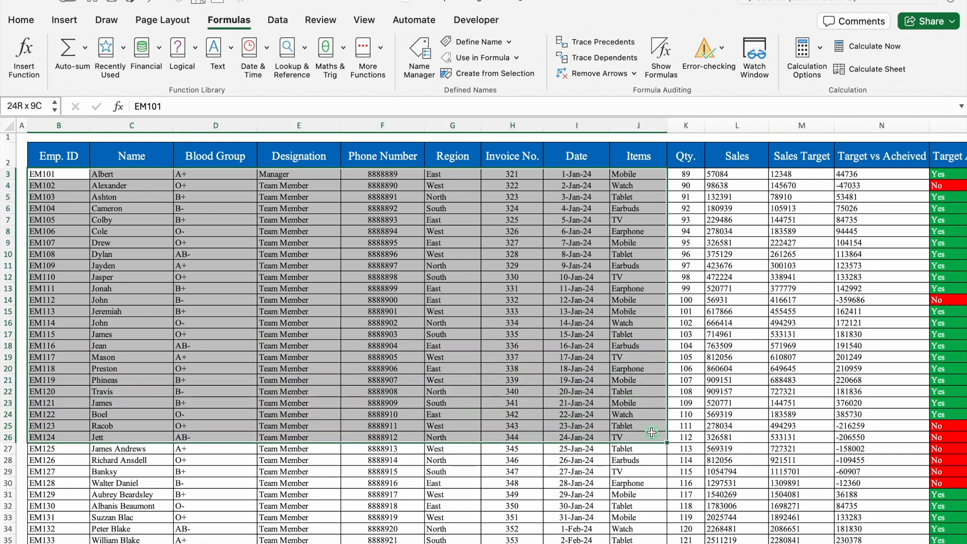
pyautogui.moveTo(651, 433); pyautogui.dragTo(651, 432)
pyautogui.click(133, 186)
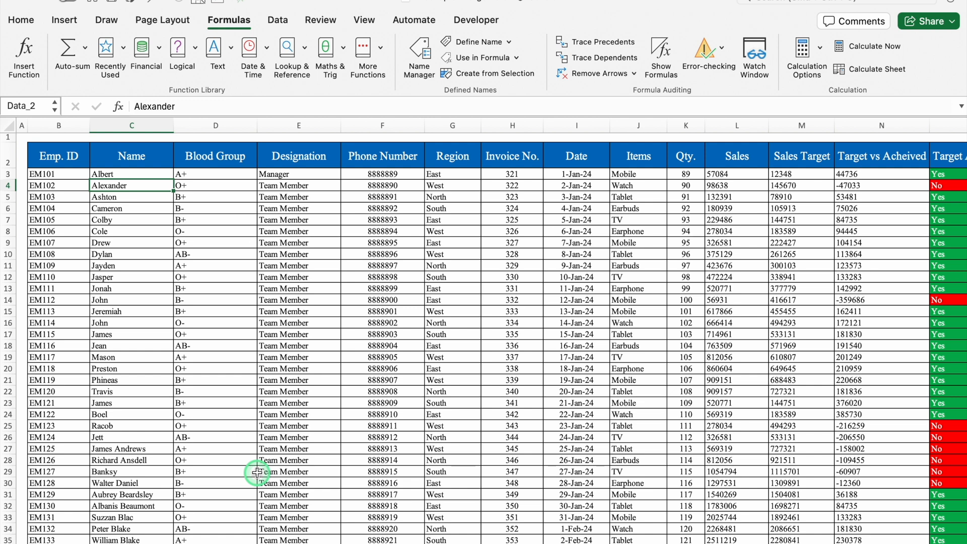
# Delete the wrongly defined name Data_2 in the Name Manager.
pyautogui.click(55, 174)
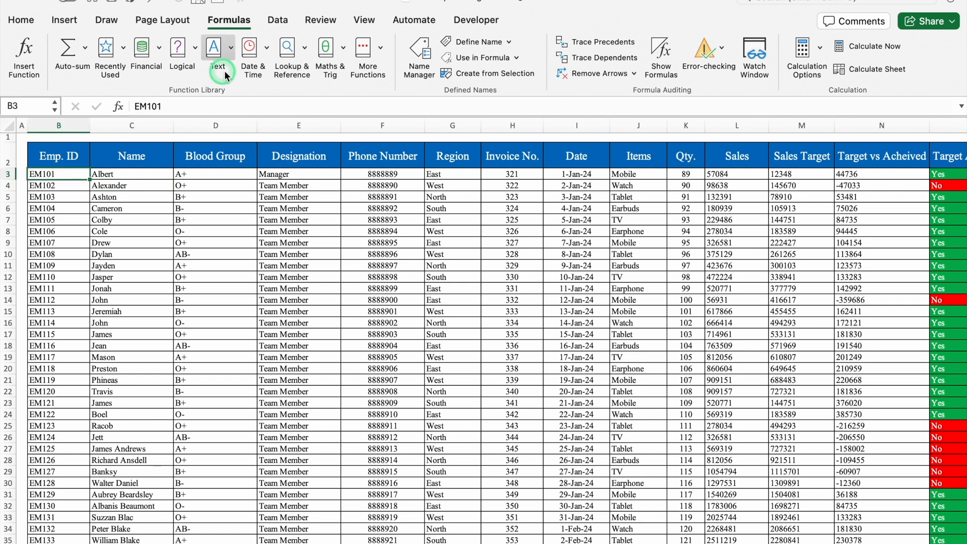
pyautogui.click(418, 52)
pyautogui.click(356, 134)
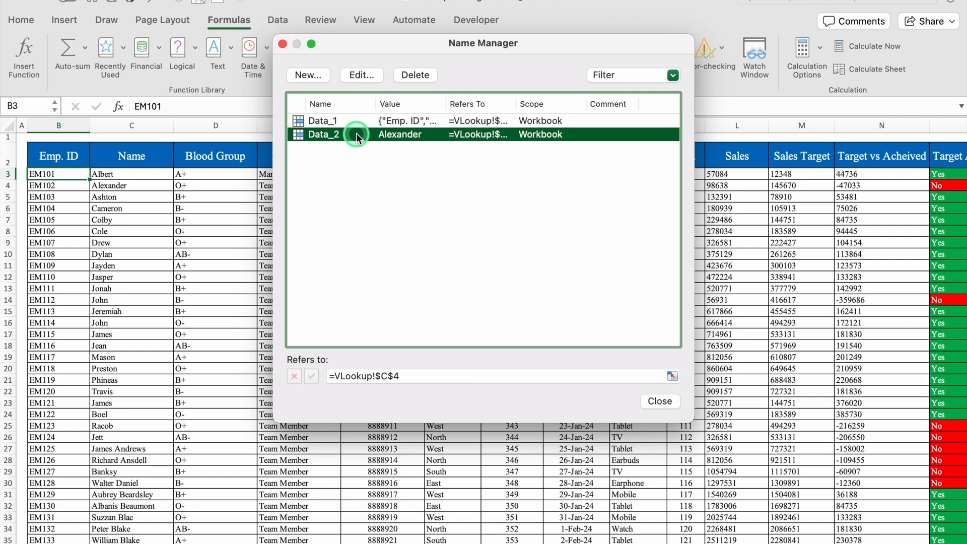
pyautogui.click(415, 75)
pyautogui.click(367, 232)
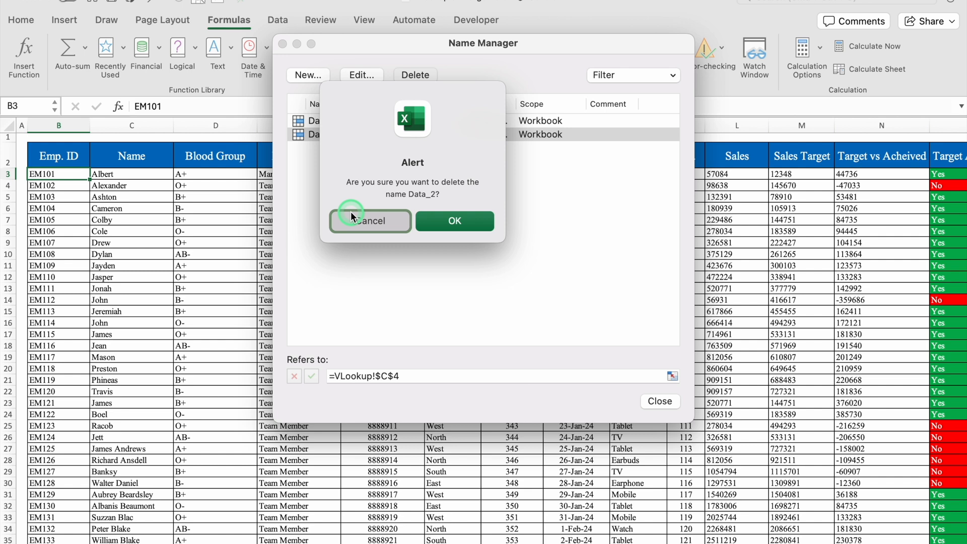
pyautogui.click(481, 222)
pyautogui.click(657, 401)
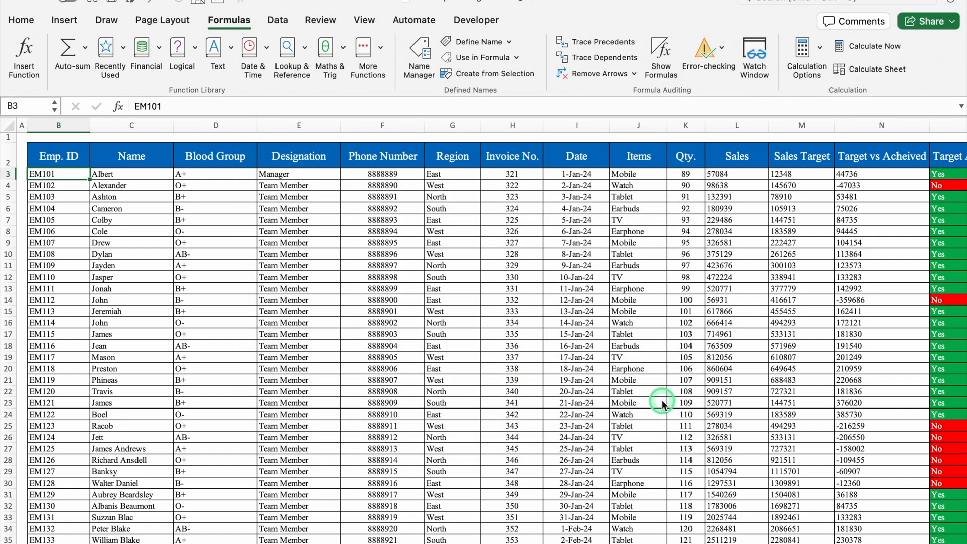
# Define the workbook-scope name Data_2 for the source table range $B$3:$Q$111 on the VLookup sheet.
pyautogui.click(69, 175)
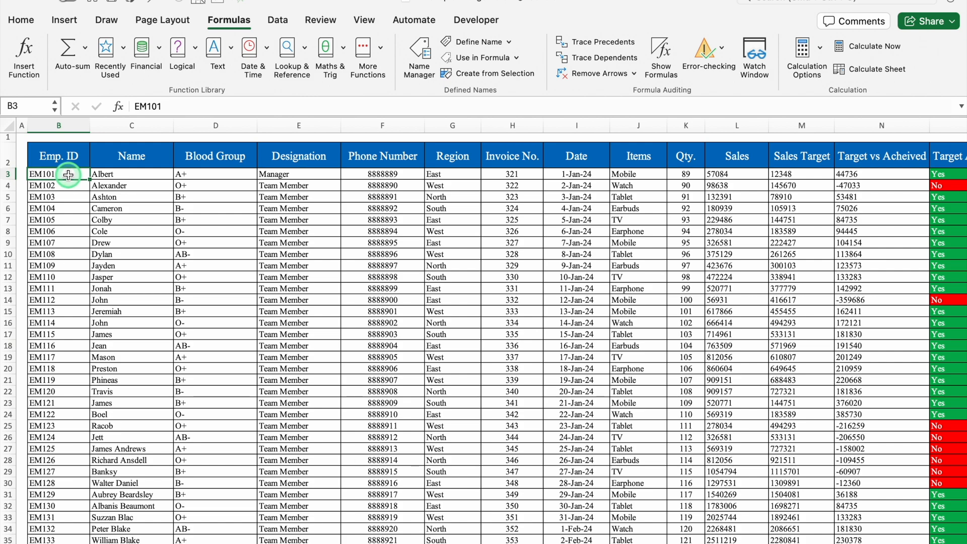
pyautogui.hotkey('ctrl', 'shift', 'Right')
pyautogui.hotkey('ctrl', 'shift', 'Down')
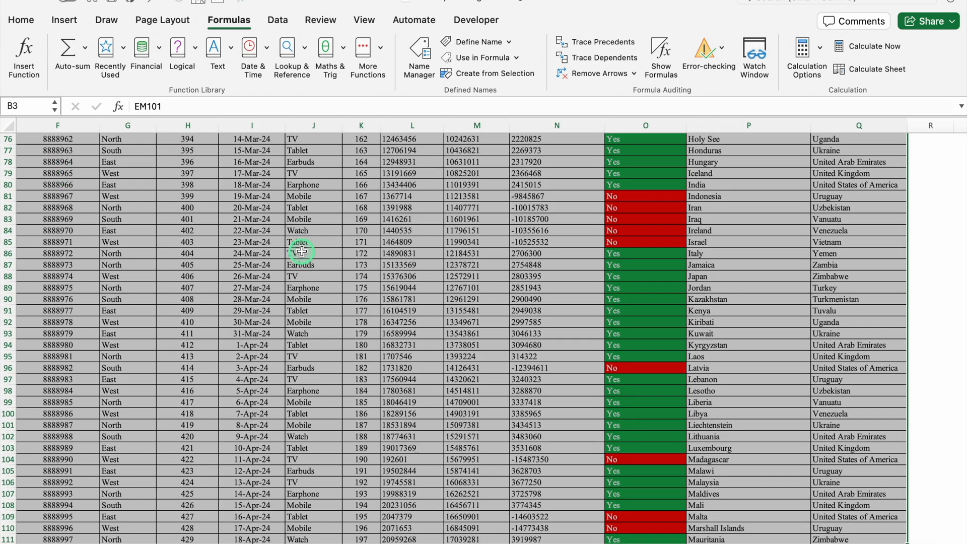
pyautogui.click(496, 43)
pyautogui.write('Data_2')
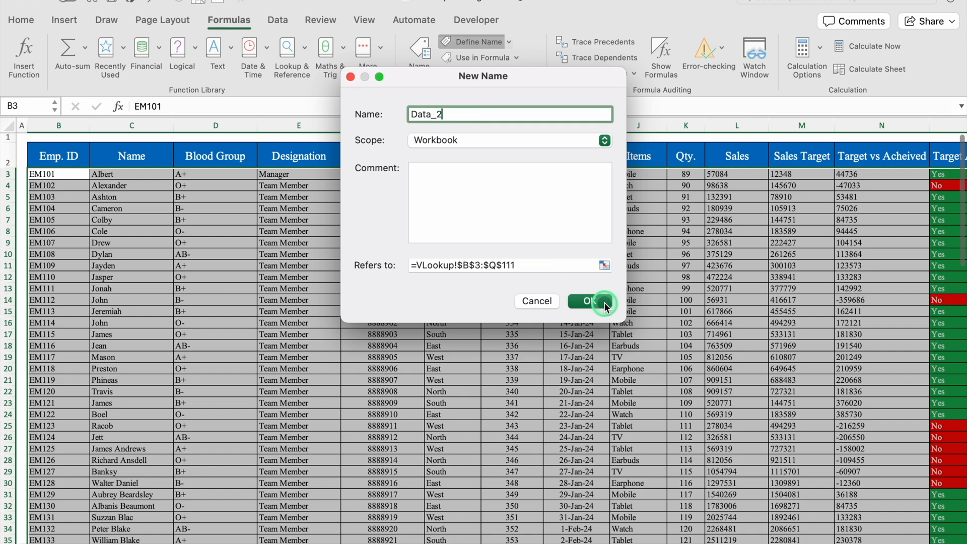
pyautogui.click(603, 303)
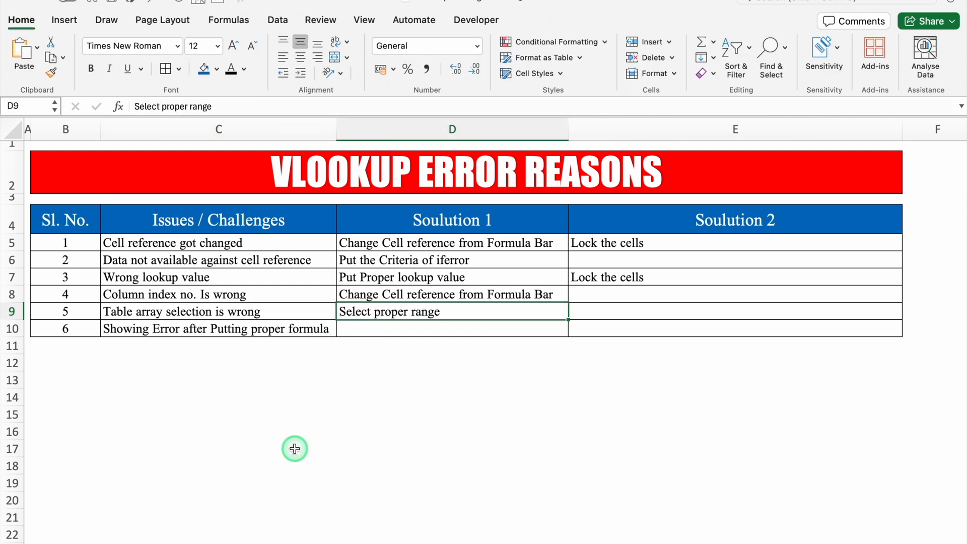
# Select the "Showing Error after Putting proper formula" issue in the VLOOKUP ERROR REASONS table.
pyautogui.press('Left')
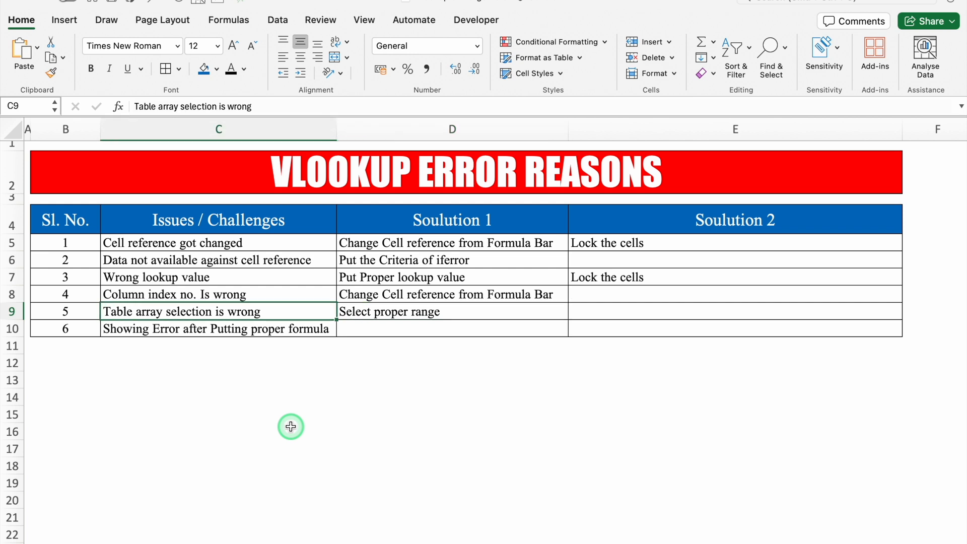
pyautogui.press('Down')
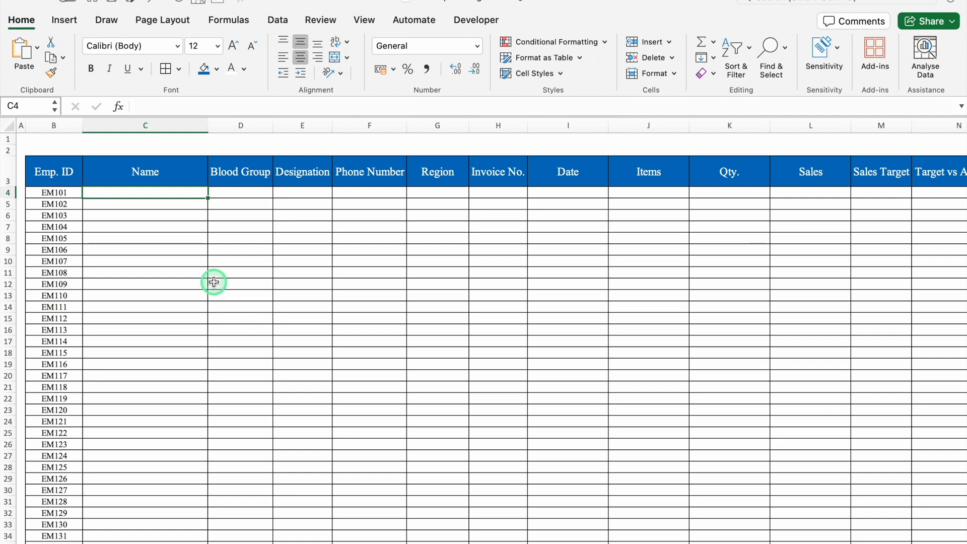
# Start an XLOOKUP formula in C4 under Name, with the Emp. ID locked as lookup value $B4.
pyautogui.write('=xlo')
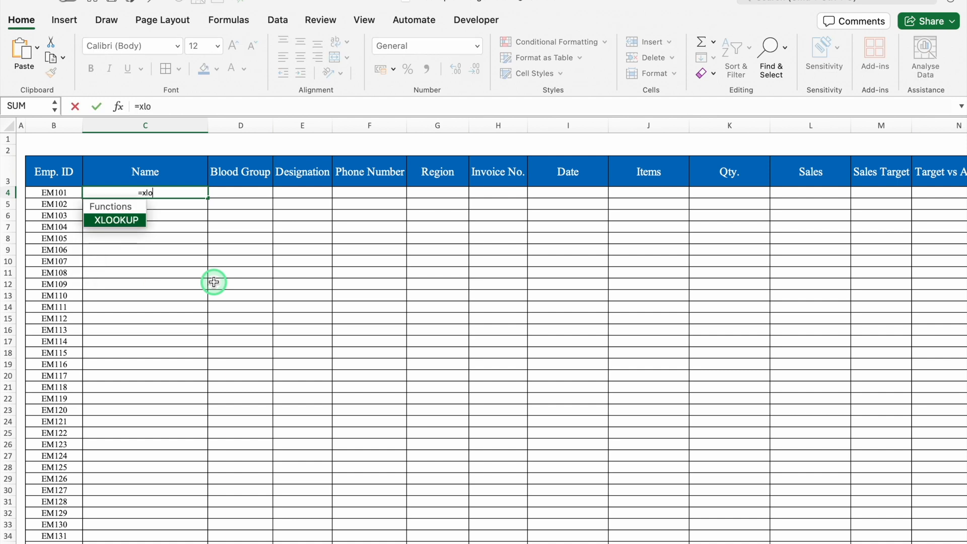
pyautogui.doubleClick(118, 221)
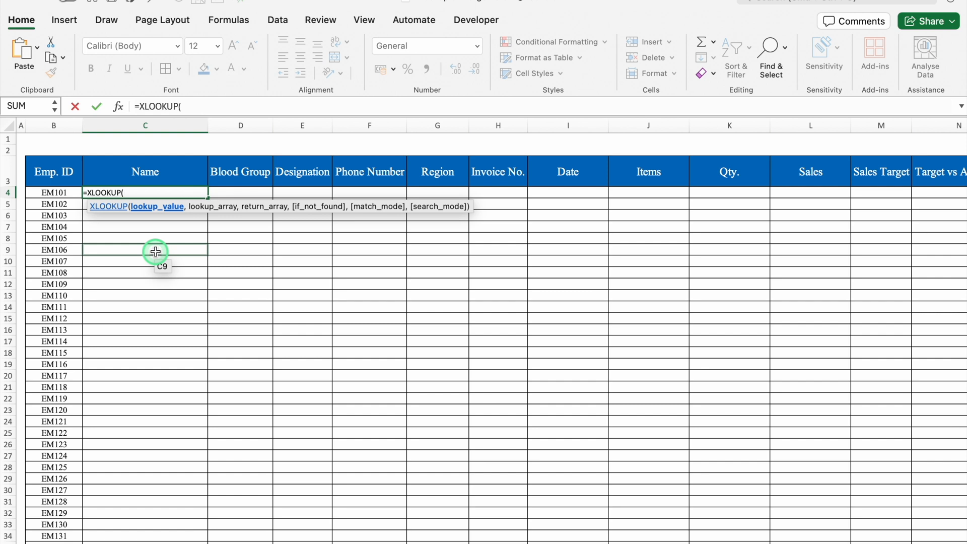
pyautogui.click(61, 193)
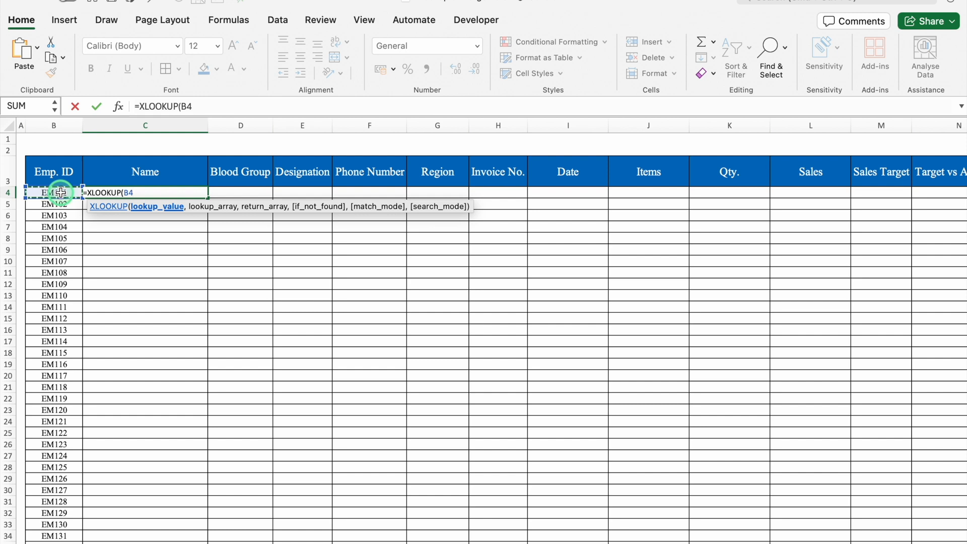
pyautogui.press('F4')
pyautogui.press('F4')
pyautogui.press('F4')
pyautogui.write(',')
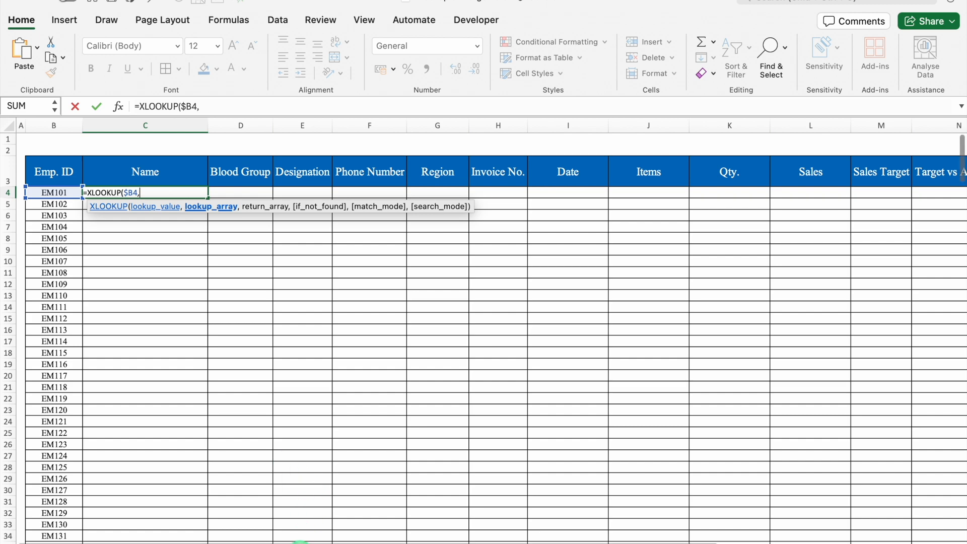
# Complete the XLOOKUP with locked VLookup sheet columns: $B:$B as lookup array and $C:$C as return array.
pyautogui.click(300, 543)
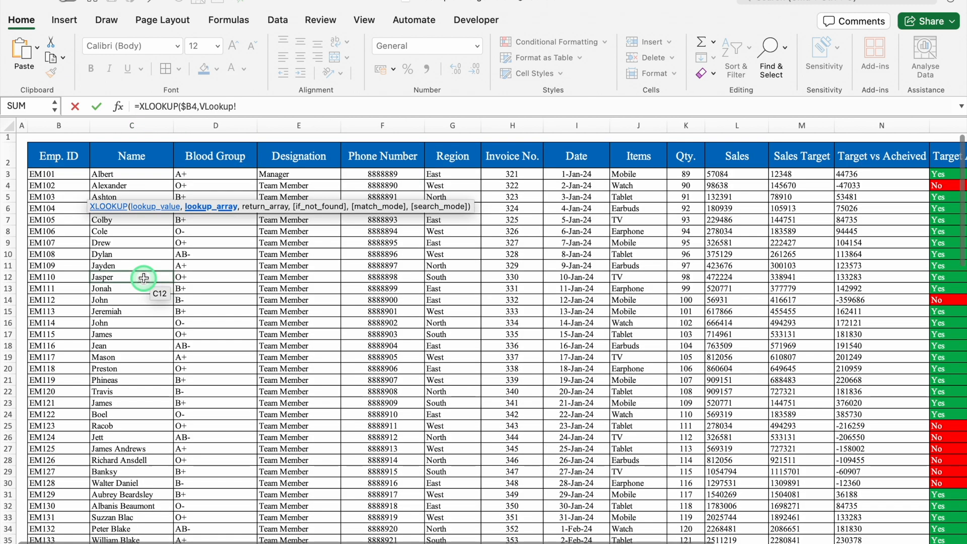
pyautogui.click(61, 126)
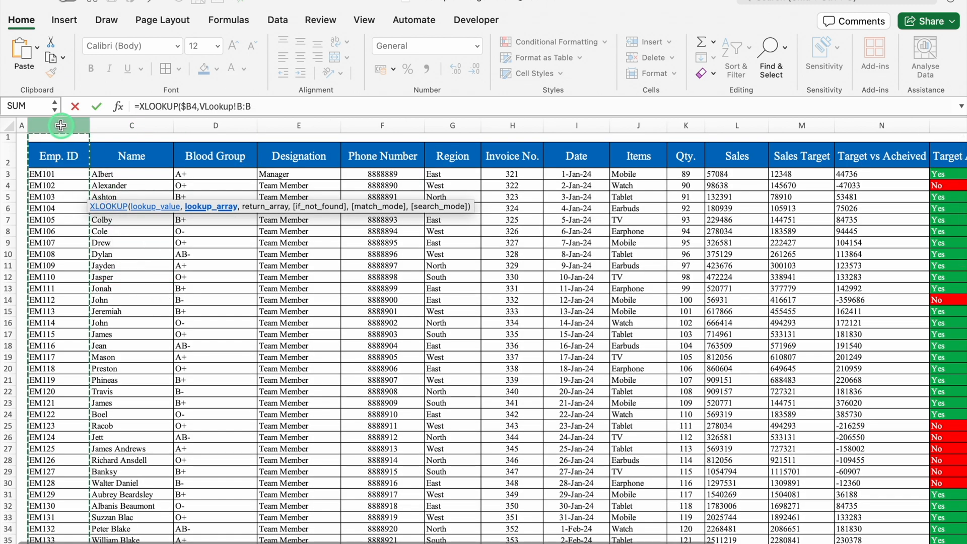
pyautogui.press('F4')
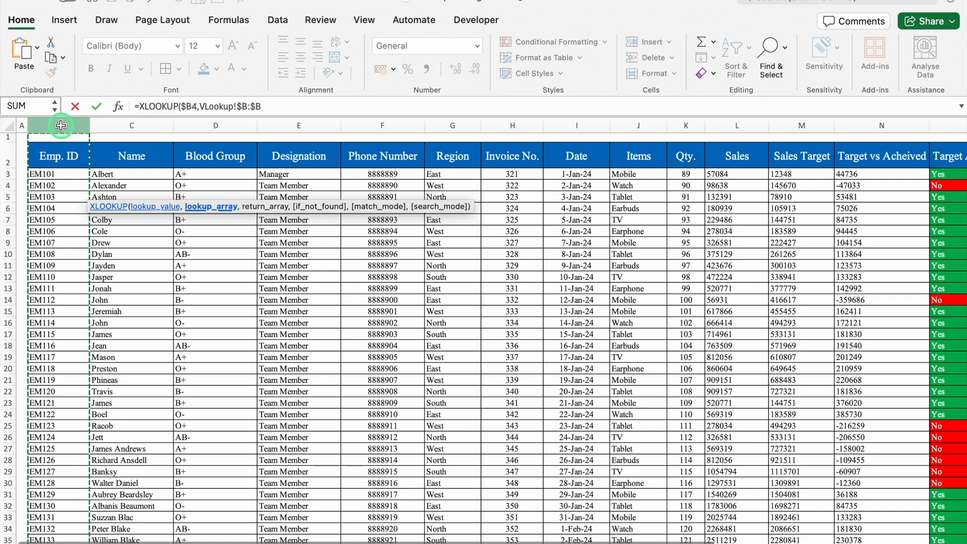
pyautogui.write(',')
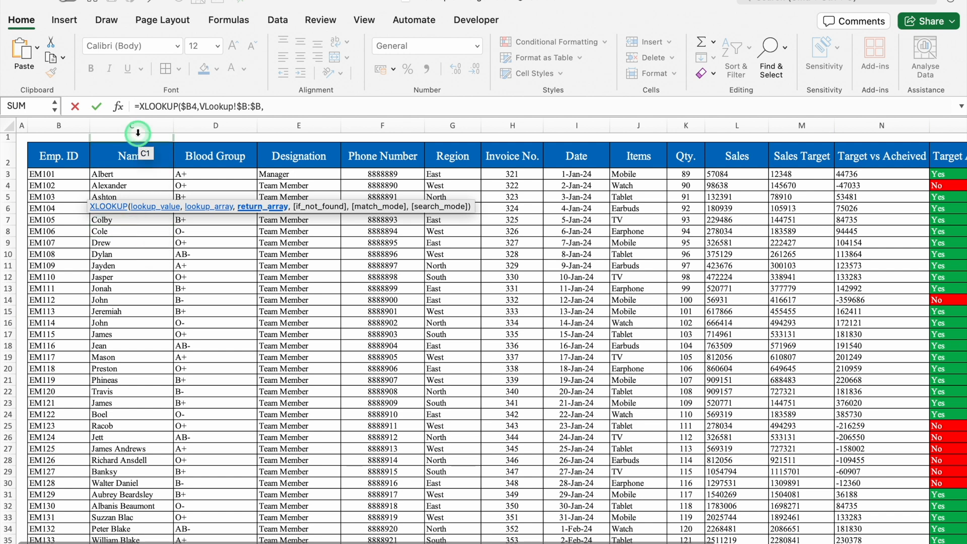
pyautogui.click(137, 129)
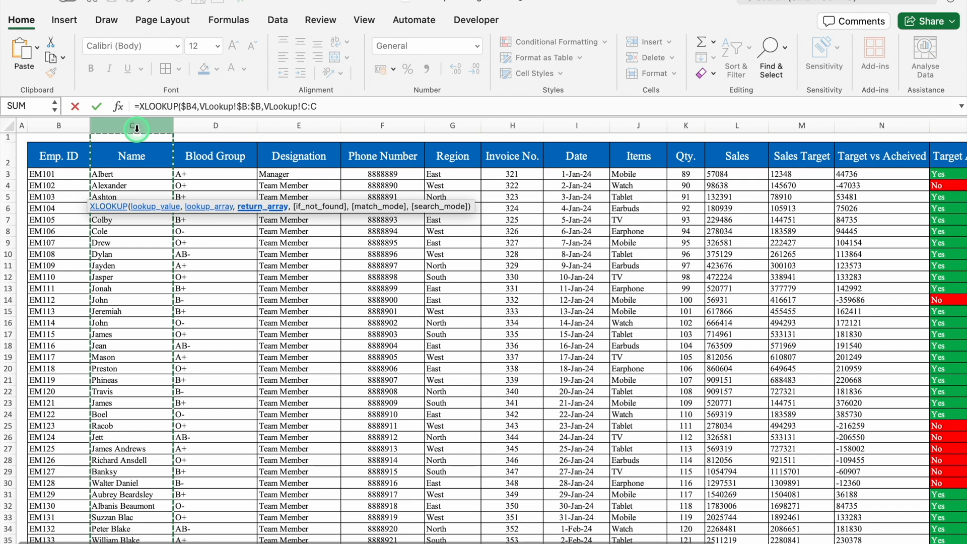
pyautogui.press('F4')
pyautogui.write(')')
pyautogui.press('Return')
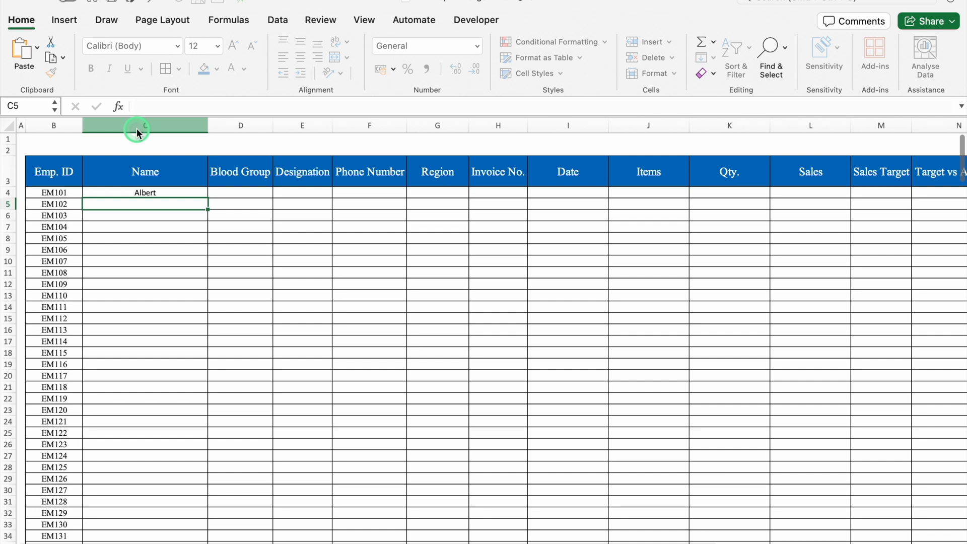
# Fill the XLOOKUP formula from C4 across to the Region column, G4, and reselect C4.
pyautogui.click(173, 191)
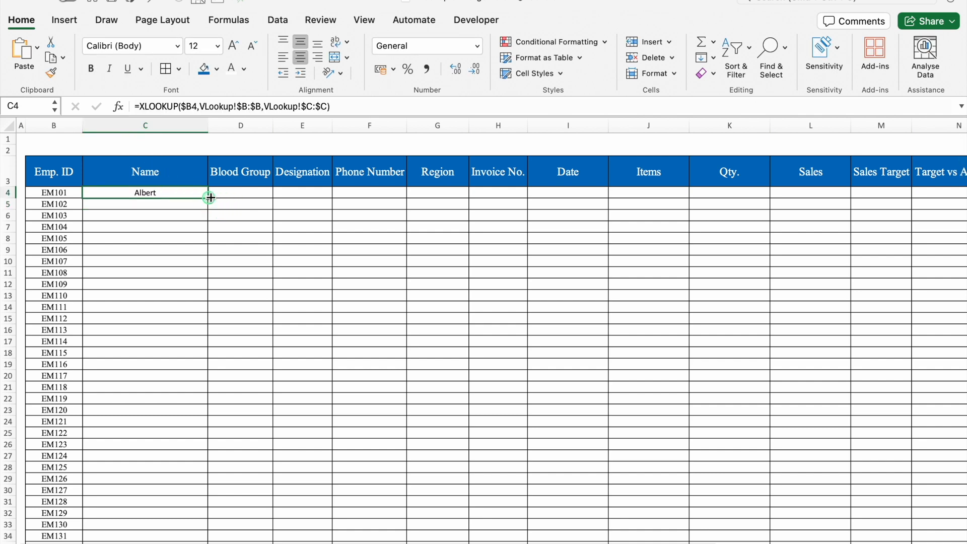
pyautogui.moveTo(209, 196); pyautogui.dragTo(469, 199)
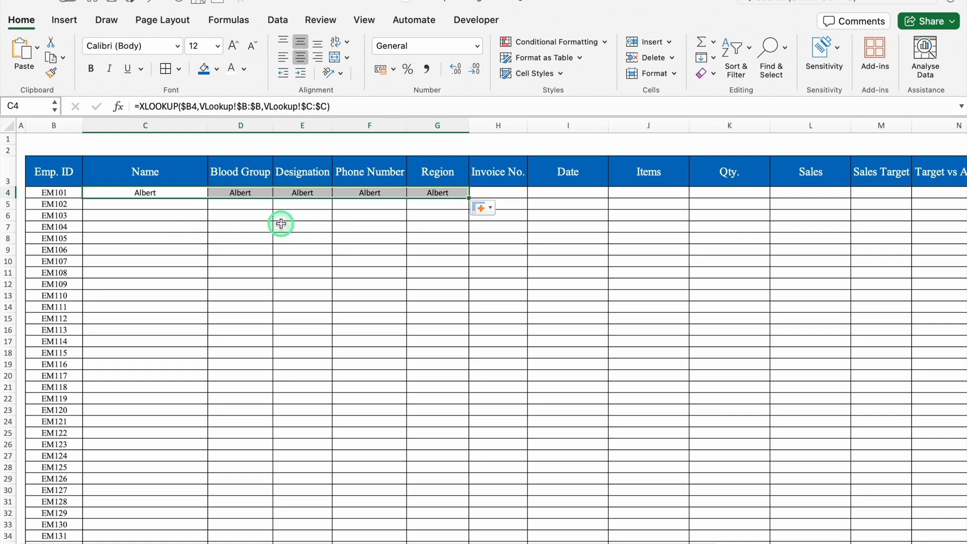
pyautogui.click(178, 190)
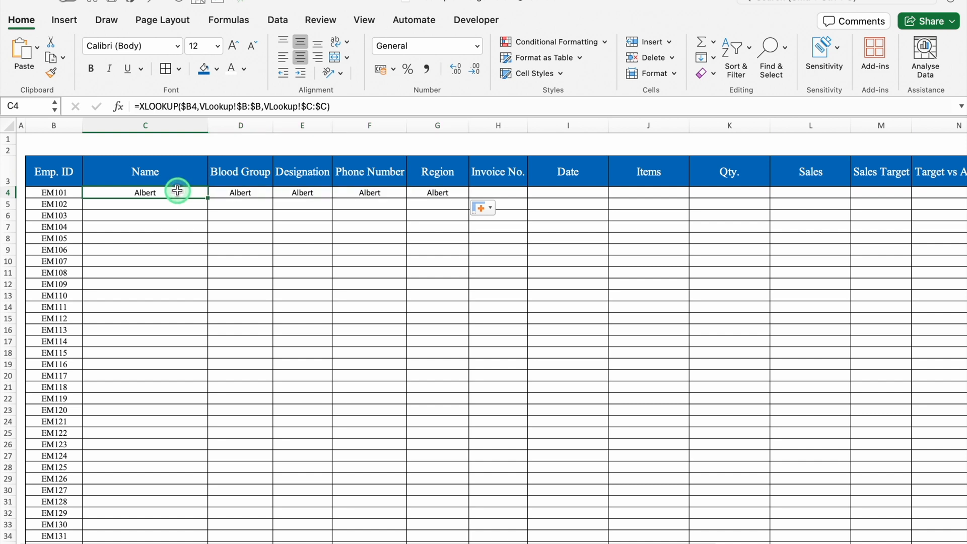
# Unlock the return array in C4's XLOOKUP to VLookup!C:C and refill the formula across to the Region column, G4.
pyautogui.click(323, 108)
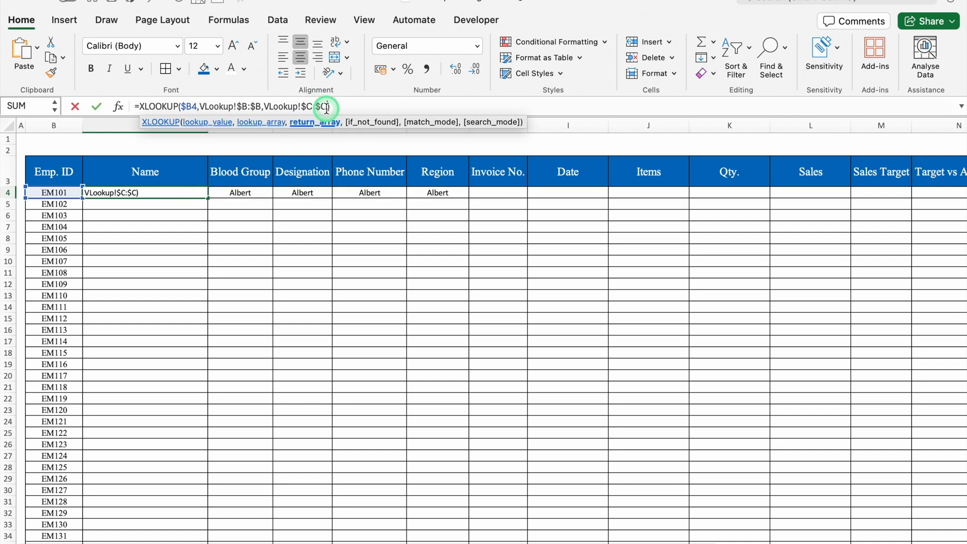
pyautogui.press('BackSpace')
pyautogui.click(305, 108)
pyautogui.press('BackSpace')
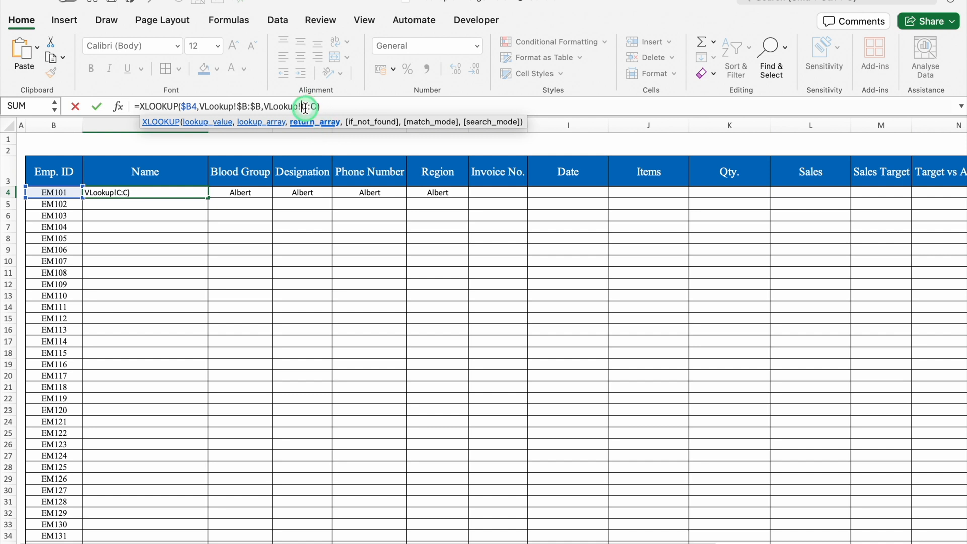
pyautogui.press('Return')
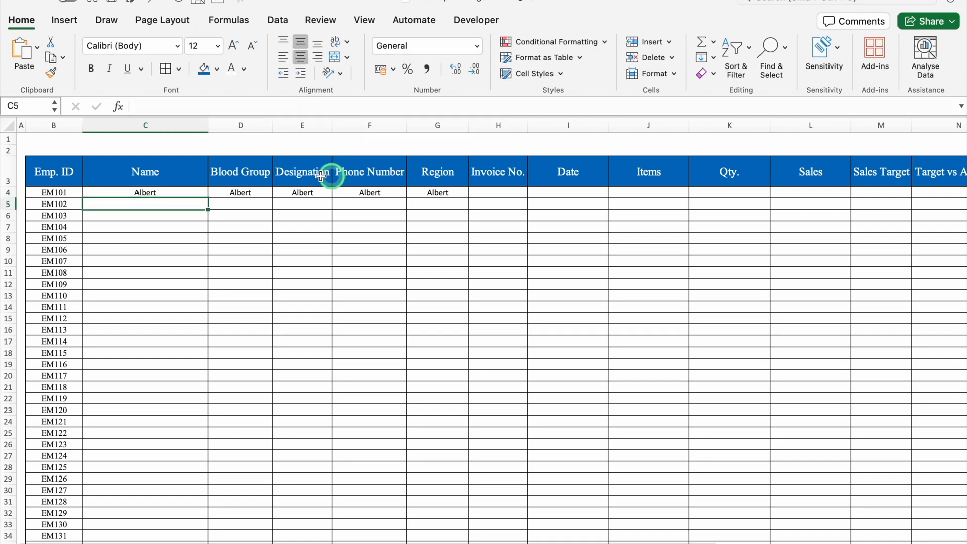
pyautogui.click(204, 194)
pyautogui.moveTo(207, 198); pyautogui.dragTo(469, 208)
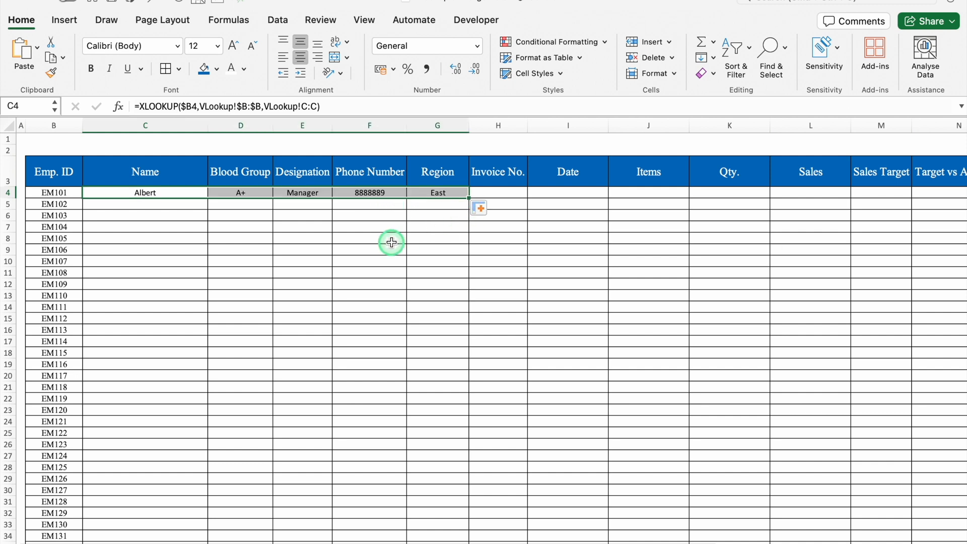
# Clear the Emp. ID in B4 to test the XLOOKUP row, and undo the deletion.
pyautogui.click(61, 192)
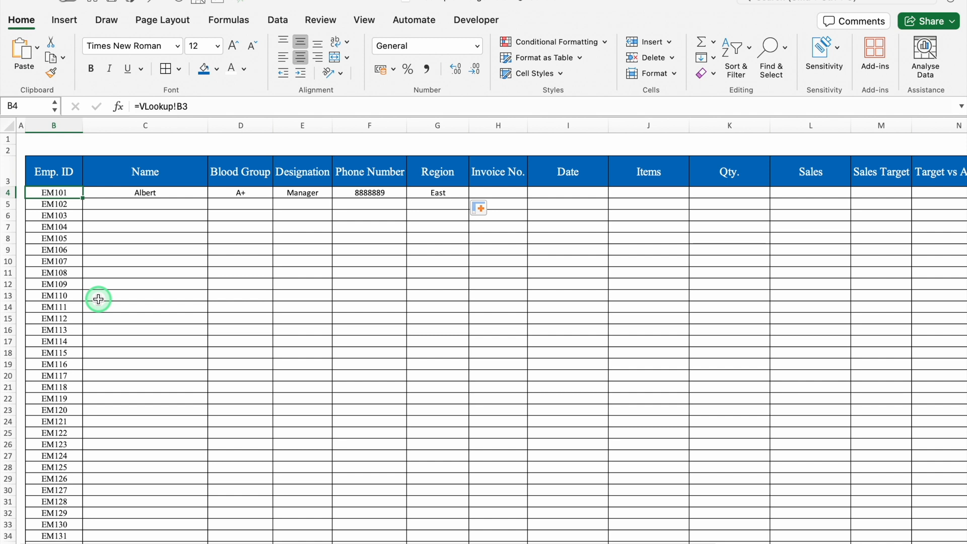
pyautogui.press('Delete')
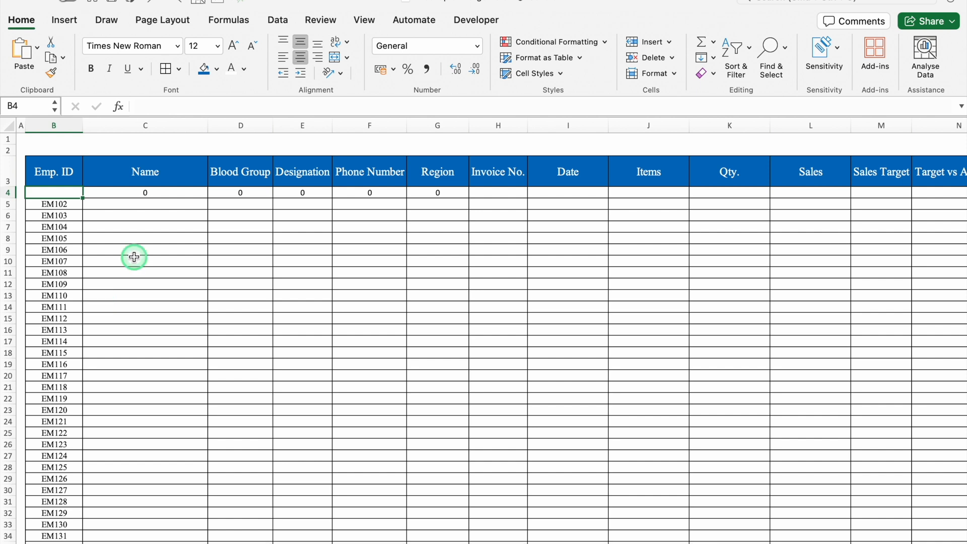
pyautogui.press('super+z')
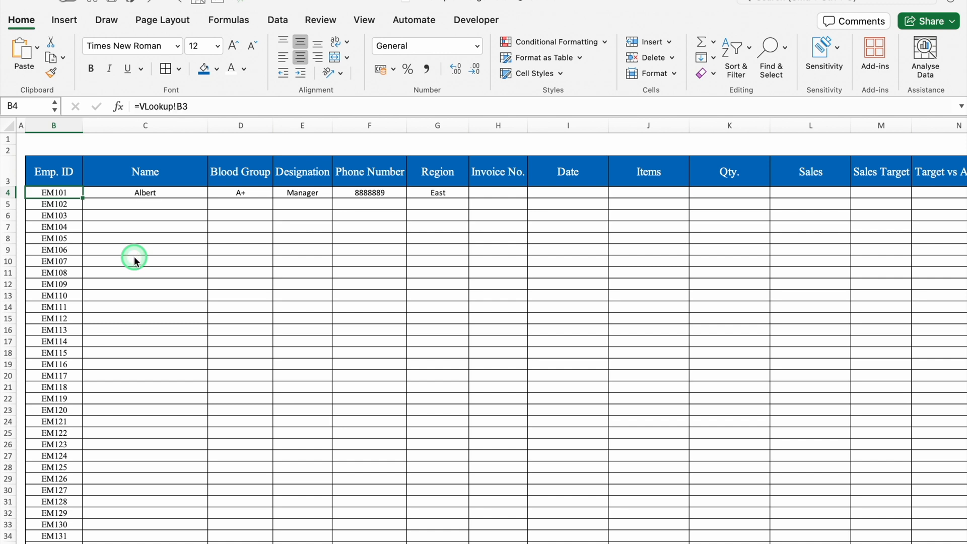
# Wrap the XLOOKUP formula in C4 in IFERROR with an empty string "" as the value if error.
pyautogui.click(133, 195)
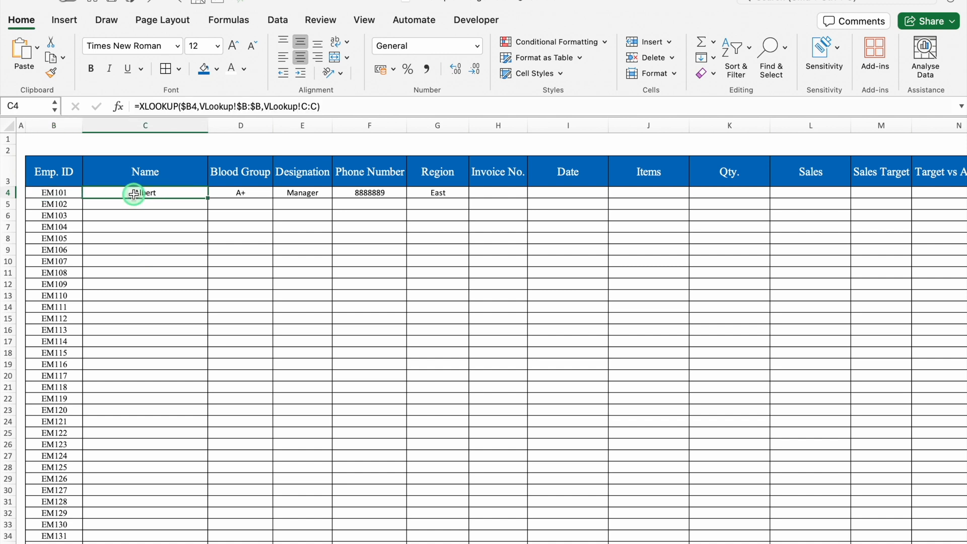
pyautogui.click(140, 110)
pyautogui.write('iferr')
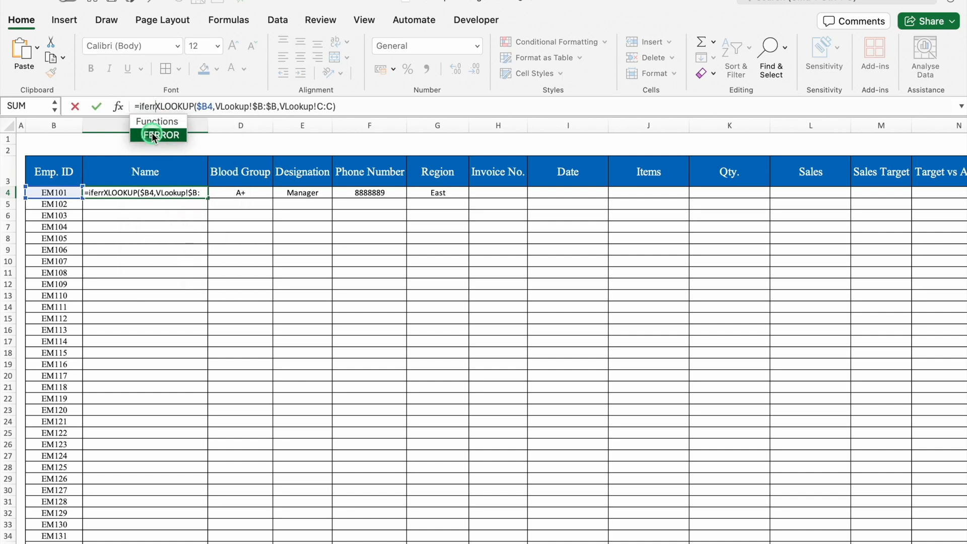
pyautogui.press('Tab')
pyautogui.click(380, 107)
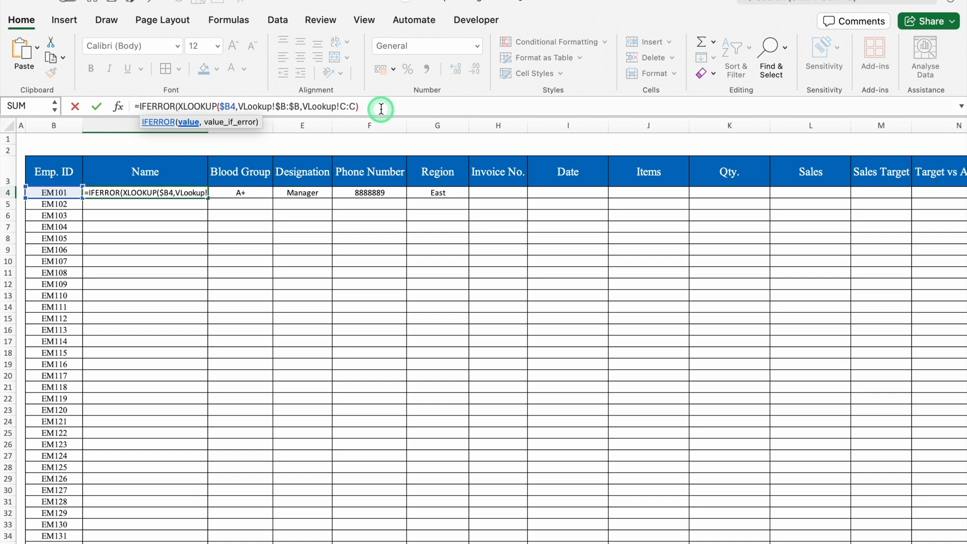
pyautogui.write(',')
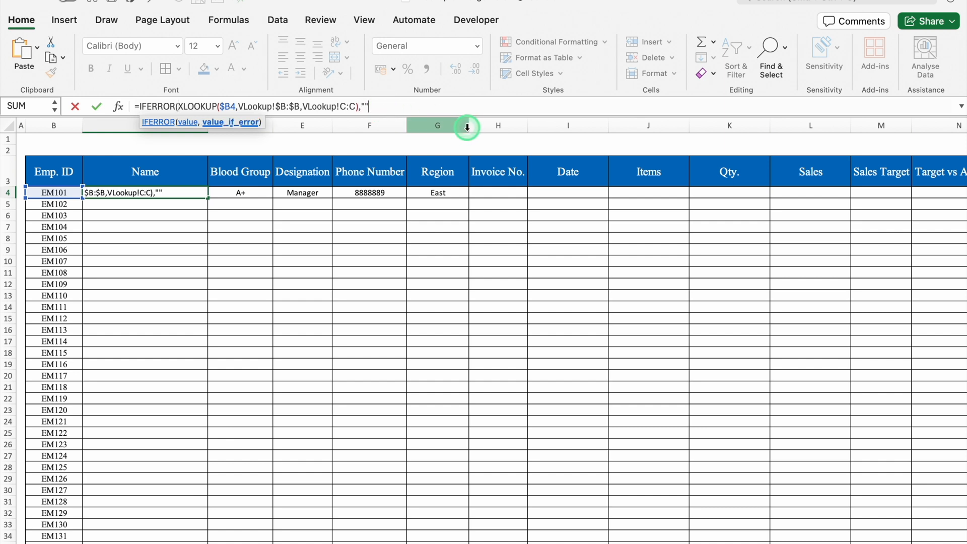
pyautogui.write('"")')
pyautogui.press('Return')
# Fill the IFERROR XLOOKUP formula from C4 across to the Supporting Country column, Q, and down to the end of the table.
pyautogui.click(201, 196)
pyautogui.moveTo(208, 198); pyautogui.dragTo(904, 201)
pyautogui.moveTo(911, 199); pyautogui.dragTo(920, 514)
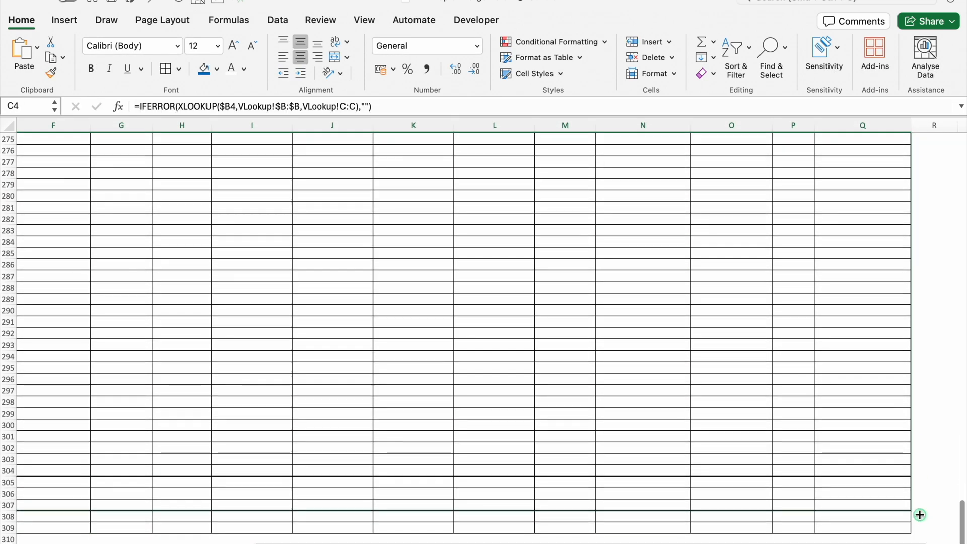
pyautogui.moveTo(919, 514); pyautogui.dragTo(924, 534)
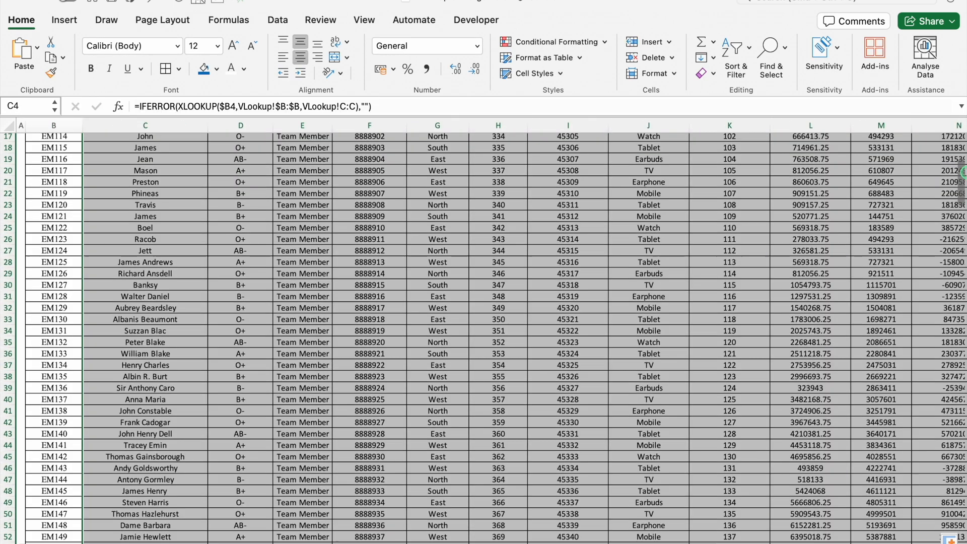
pyautogui.moveTo(962, 189); pyautogui.dragTo(962, 100)
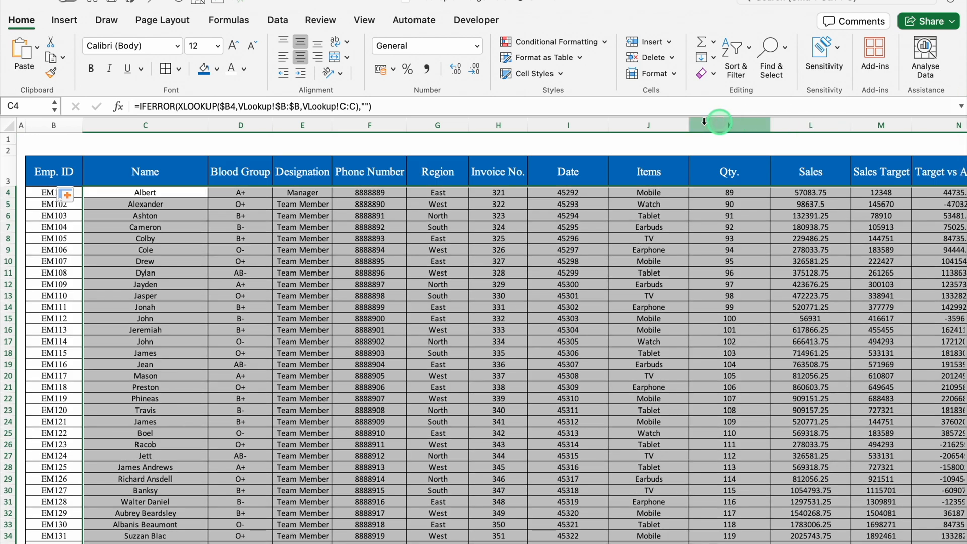
# Format the Date column, I, with the 14-Mar date type.
pyautogui.click(569, 126)
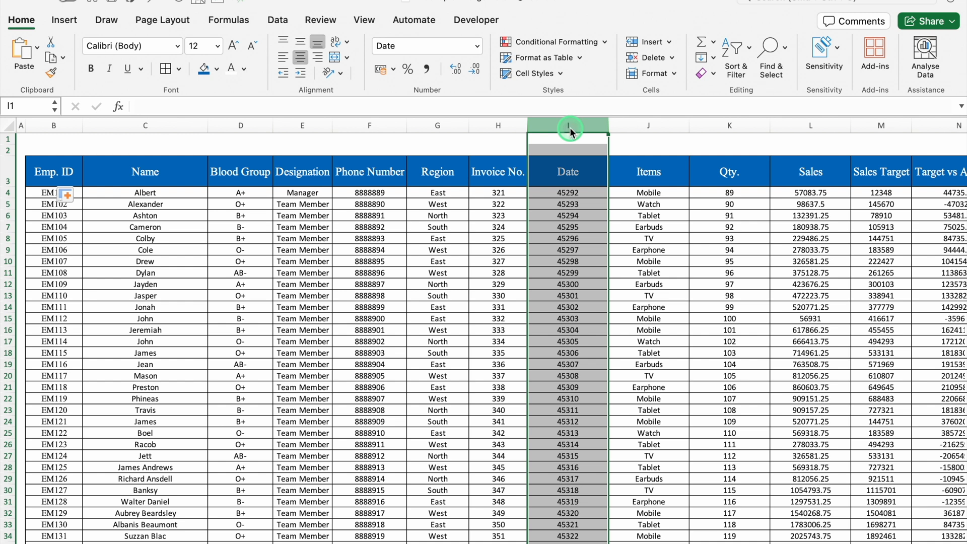
pyautogui.press('super+1')
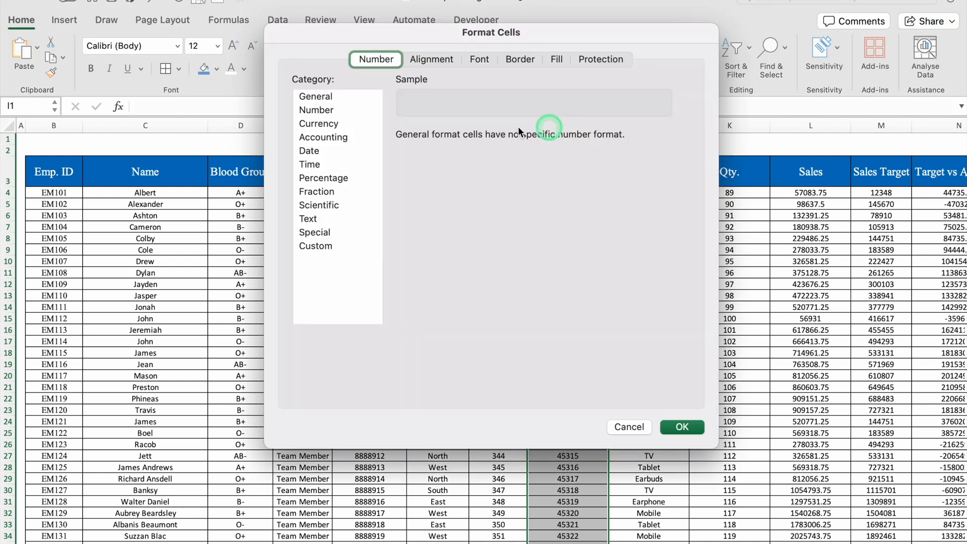
pyautogui.click(319, 150)
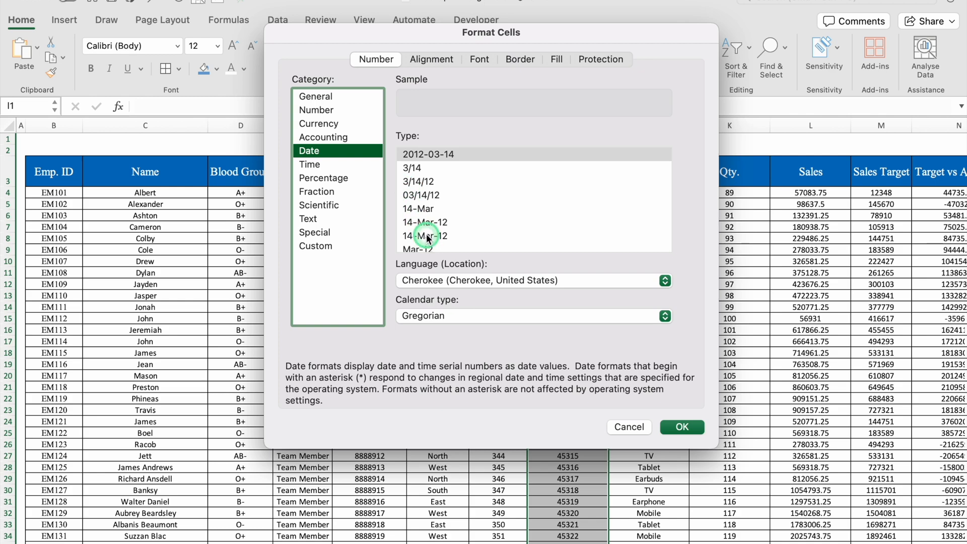
pyautogui.click(422, 209)
pyautogui.click(682, 427)
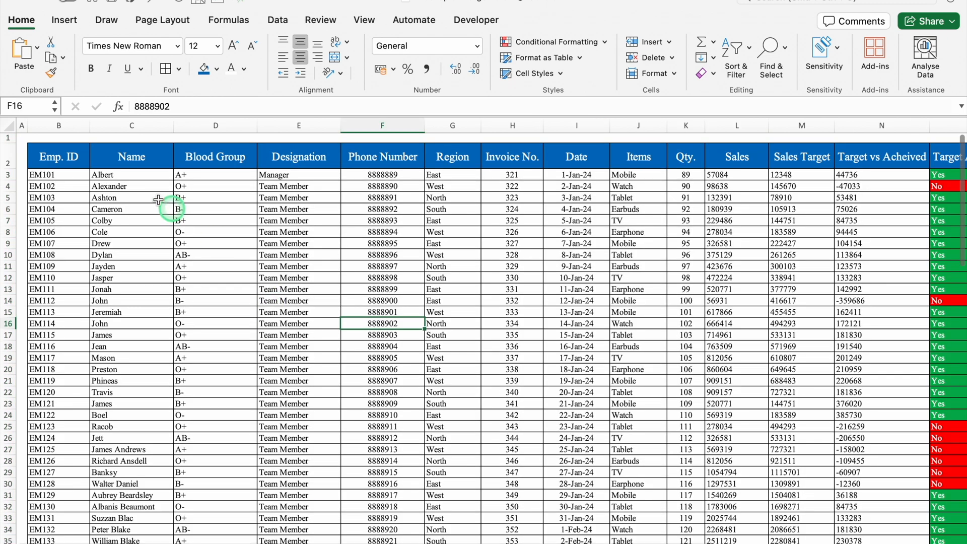
# On the XLookup sheet, insert a column before Phone Number and move the Emp. ID column into it.
pyautogui.click(361, 125)
pyautogui.rightClick(362, 125)
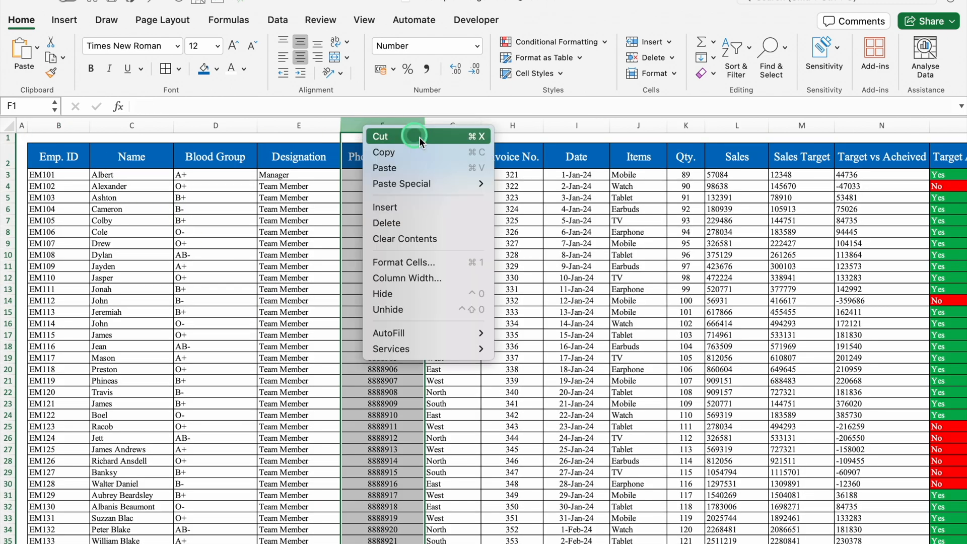
pyautogui.click(420, 208)
pyautogui.click(61, 125)
pyautogui.moveTo(61, 123); pyautogui.dragTo(379, 123)
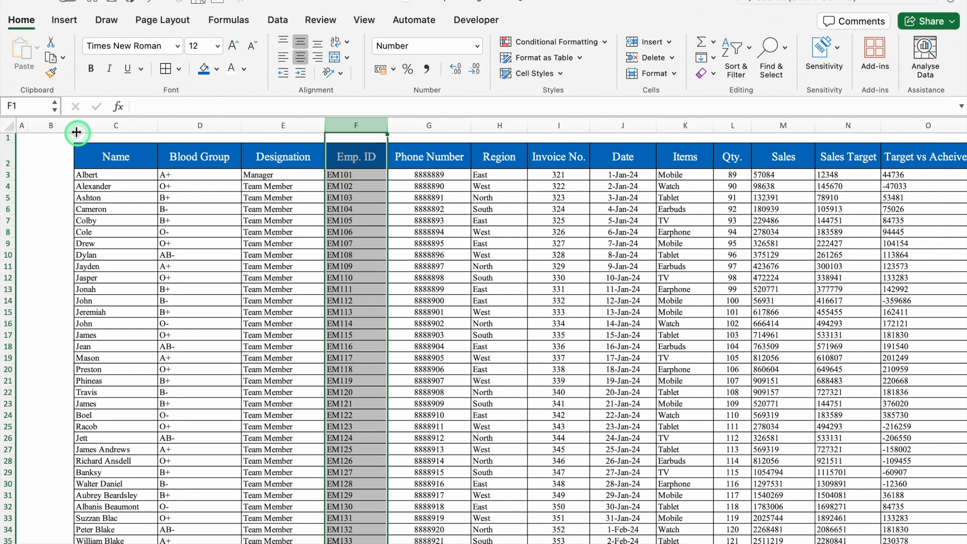
# Delete the empty column B on the XLookup sheet and select the Emp. ID header in E2.
pyautogui.click(51, 126)
pyautogui.rightClick(50, 127)
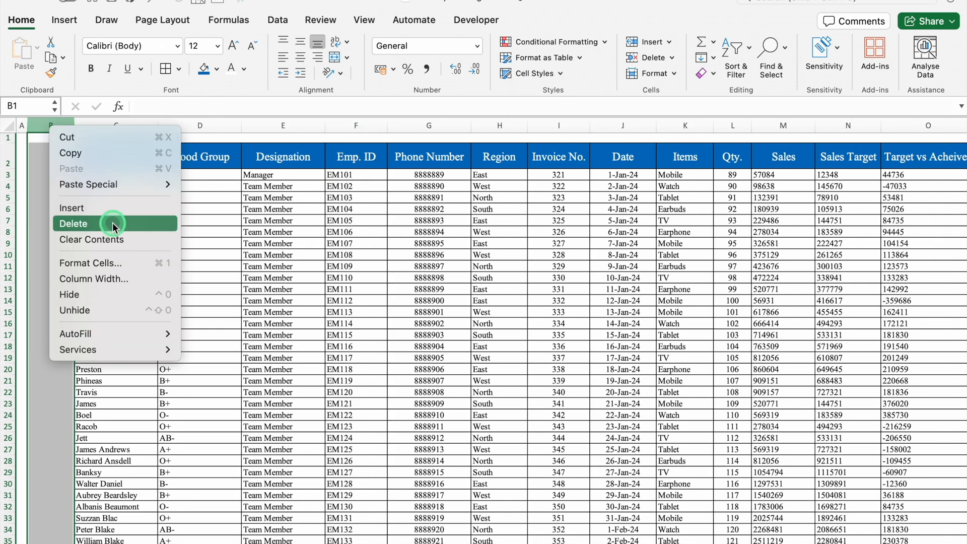
pyautogui.click(113, 223)
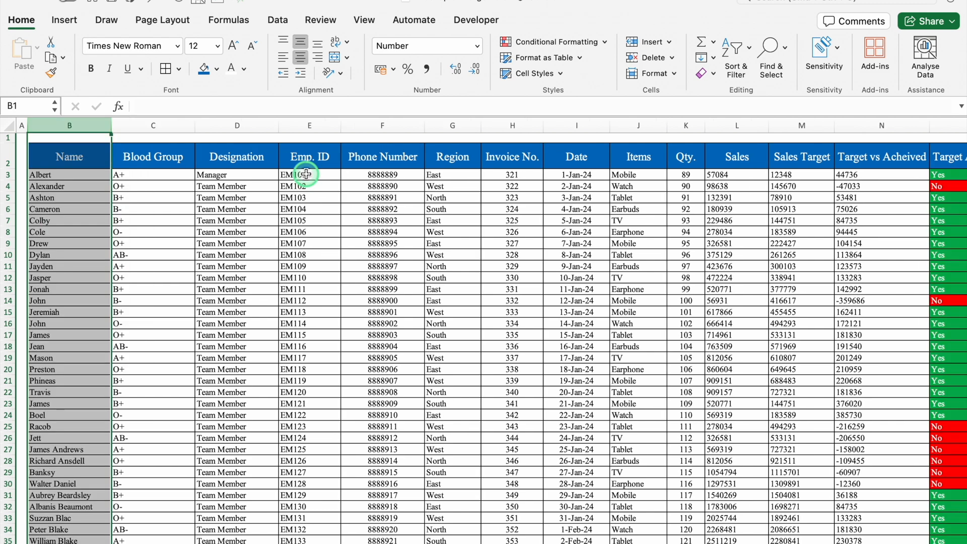
pyautogui.click(318, 156)
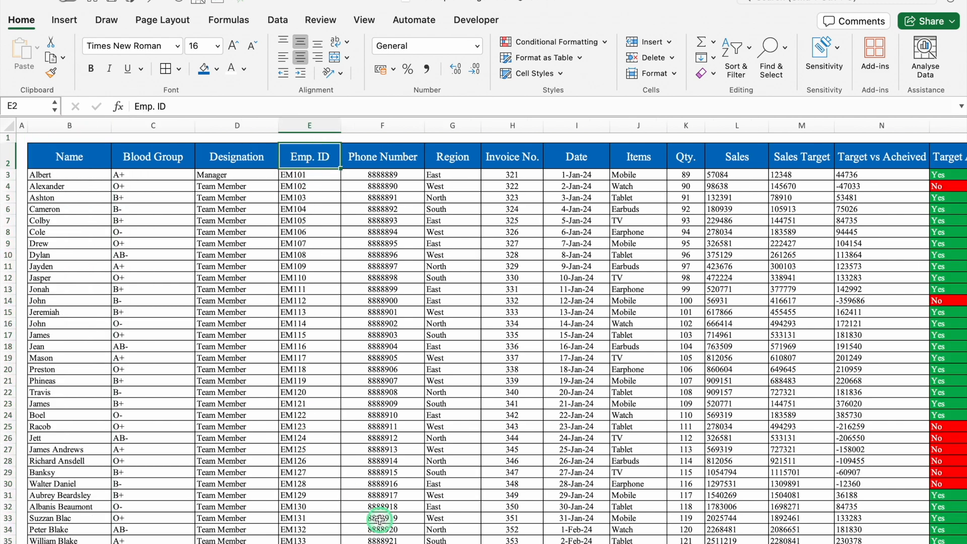
# Clear the existing lookup results from C4 through the Supporting Country column and down the result table.
pyautogui.click(106, 192)
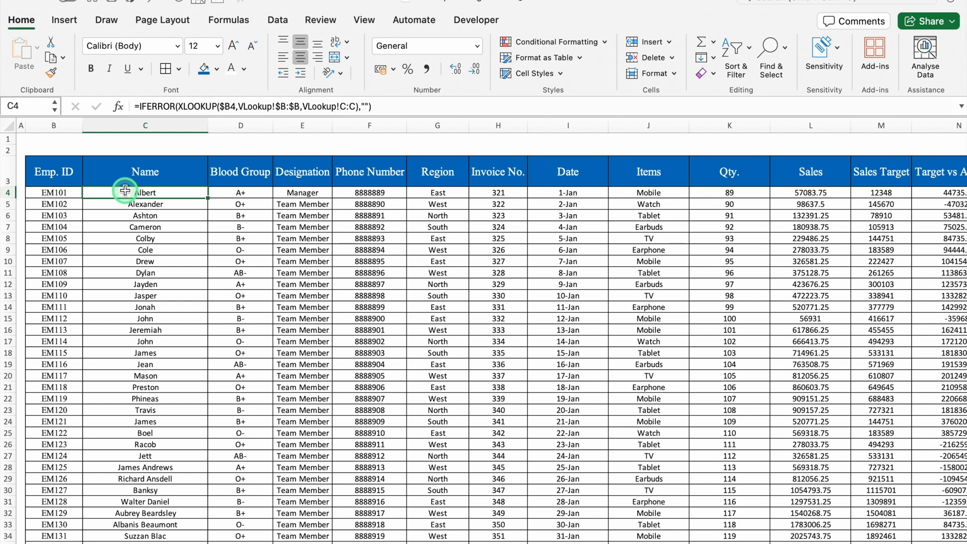
pyautogui.hotkey('ctrl', 'shift', 'Right')
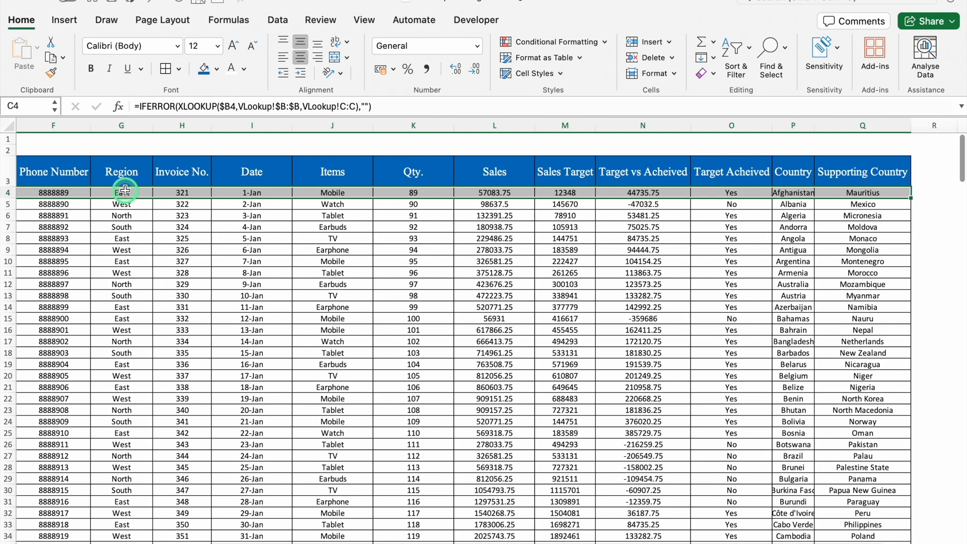
pyautogui.hotkey('ctrl', 'shift', 'Down')
pyautogui.press('Delete')
# Start a new XLOOKUP formula in C4 with the Emp. ID locked as lookup value $B4.
pyautogui.click(147, 194)
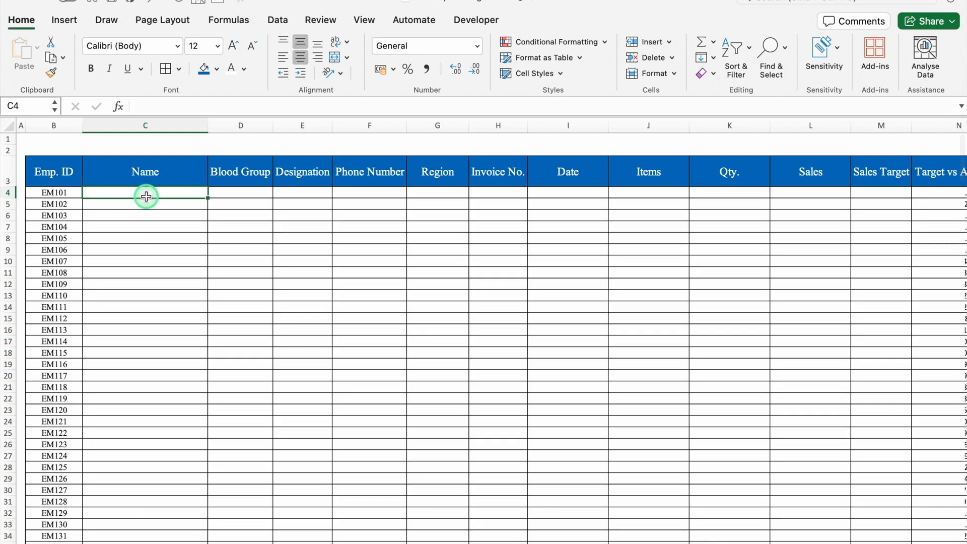
pyautogui.write('=')
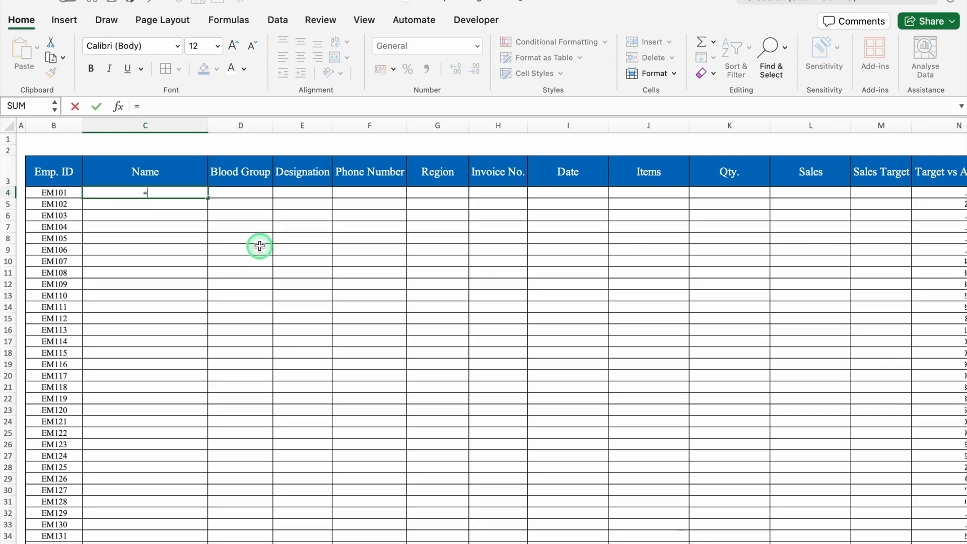
pyautogui.write('xl')
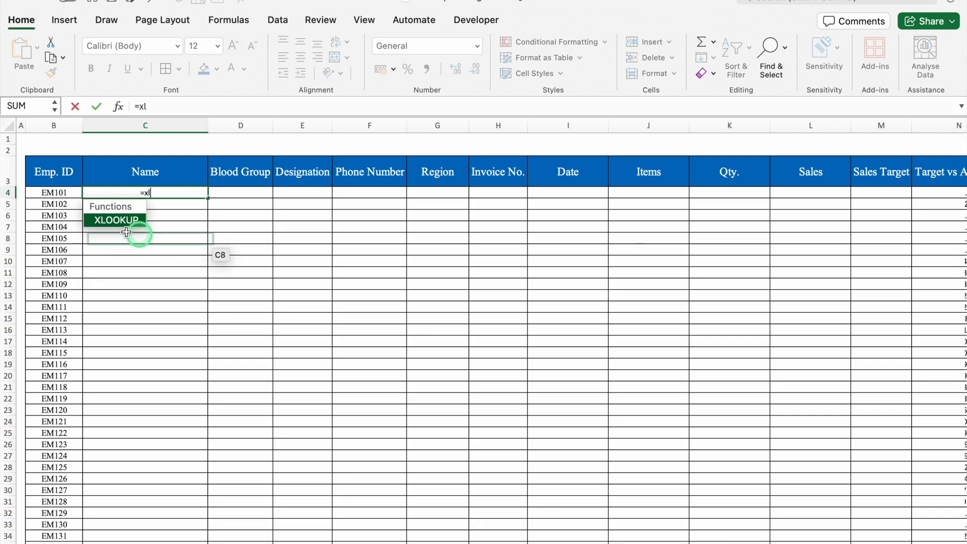
pyautogui.doubleClick(100, 222)
pyautogui.click(72, 192)
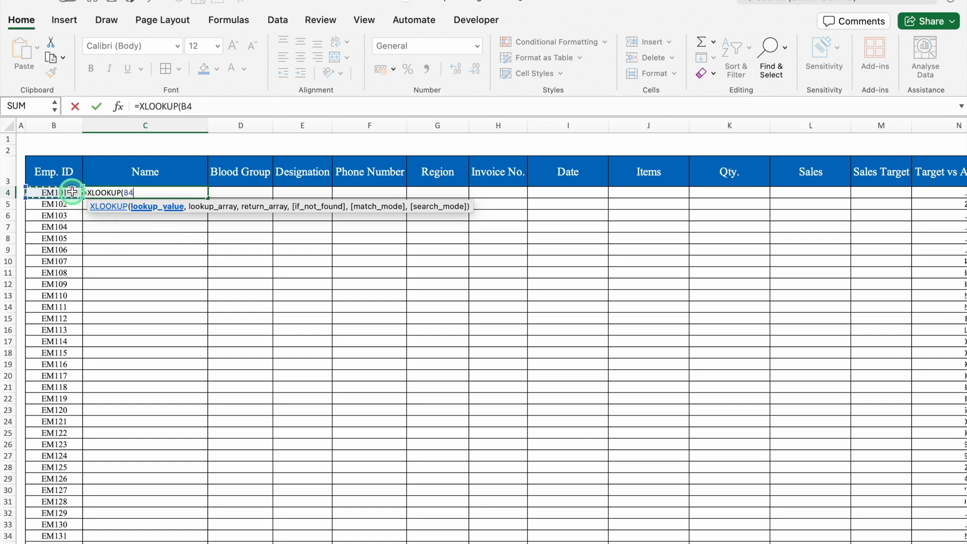
pyautogui.press('F4')
pyautogui.press('F4')
pyautogui.press('F4')
pyautogui.write(',')
# Complete the XLOOKUP with XLookup sheet columns: locked $E:$E as lookup array and relative B:B as return array.
pyautogui.click(353, 534)
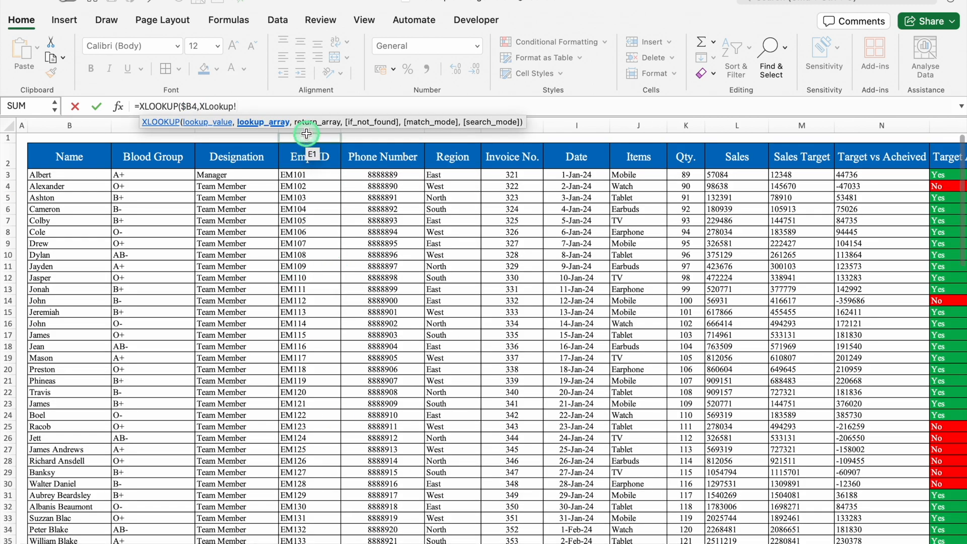
pyautogui.click(306, 131)
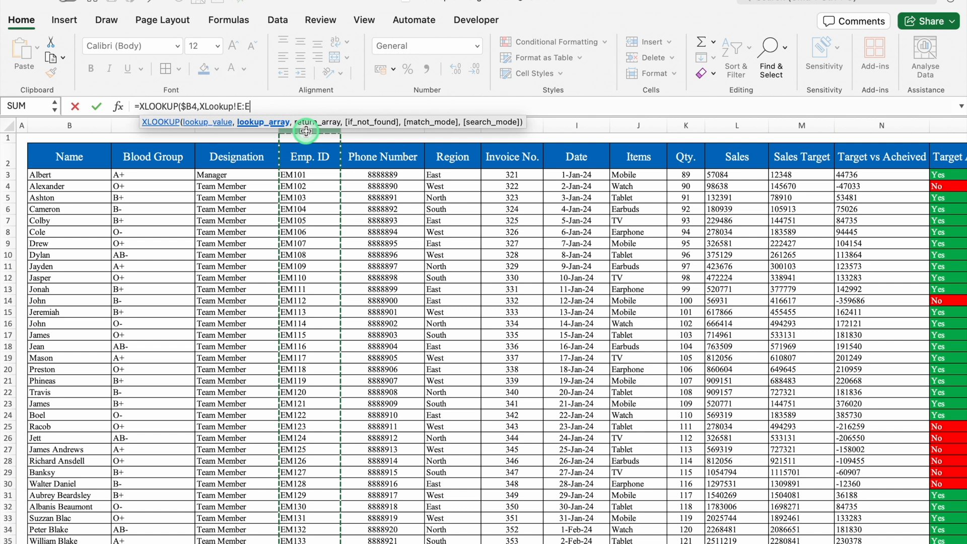
pyautogui.press('F4')
pyautogui.write(',')
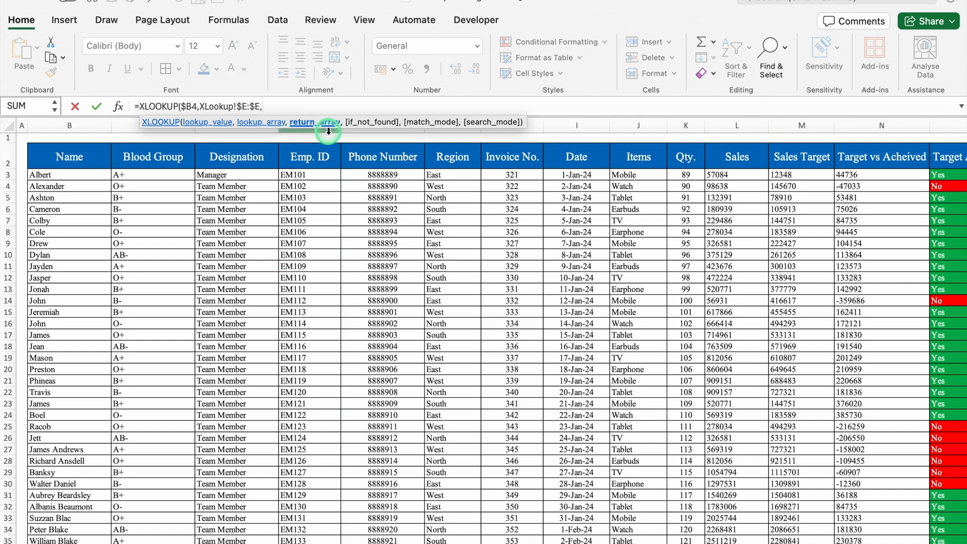
pyautogui.click(74, 126)
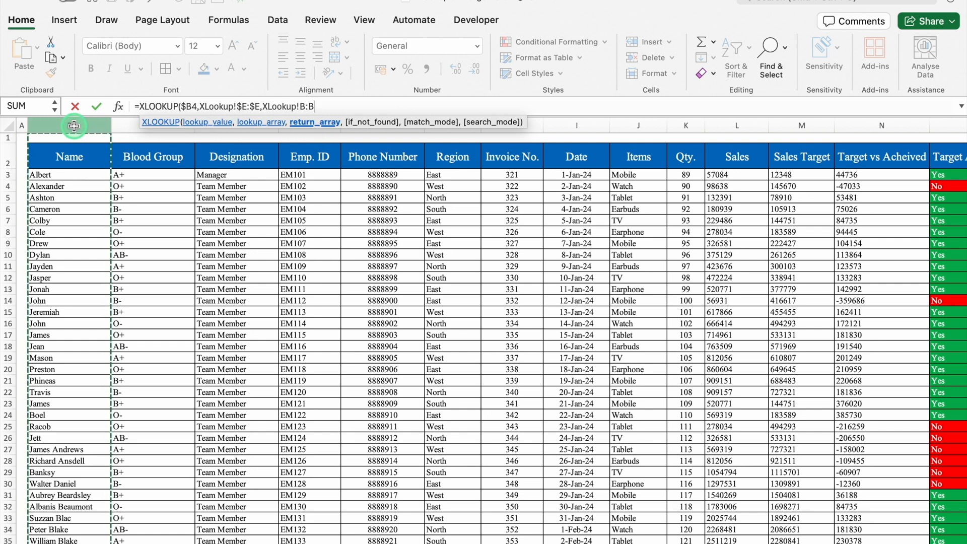
pyautogui.write(')')
pyautogui.press('Return')
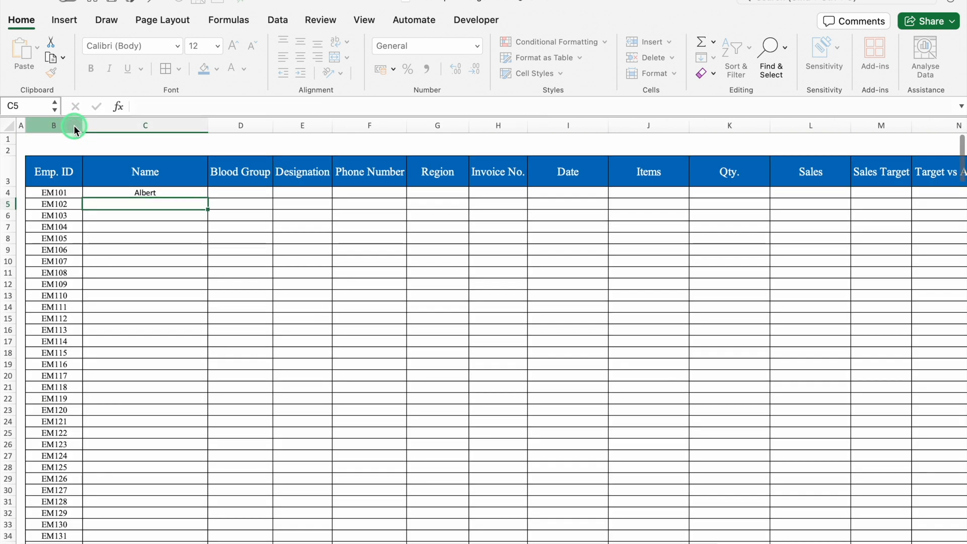
# Fill the XLOOKUP formula from C4 down to row 25 and across to the Items column, J.
pyautogui.click(178, 192)
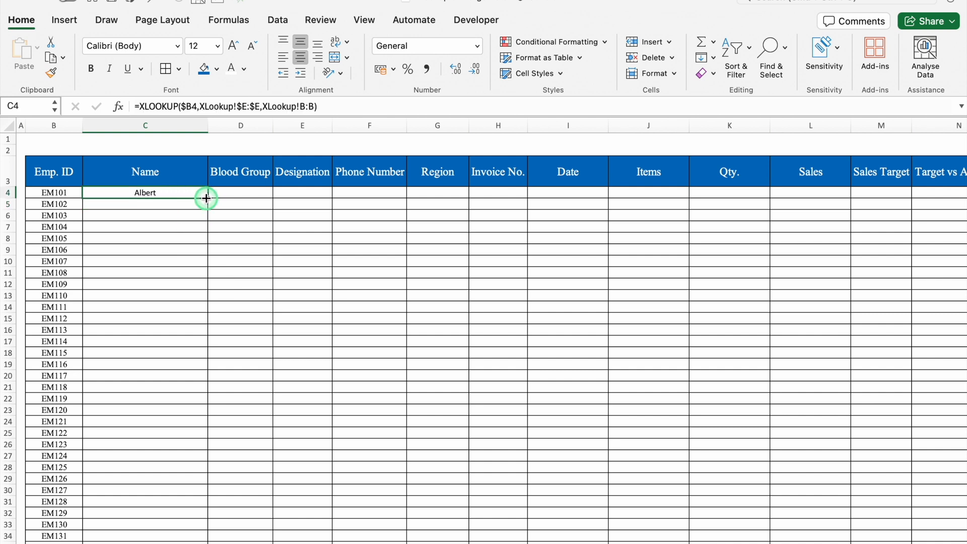
pyautogui.moveTo(208, 197); pyautogui.dragTo(211, 437)
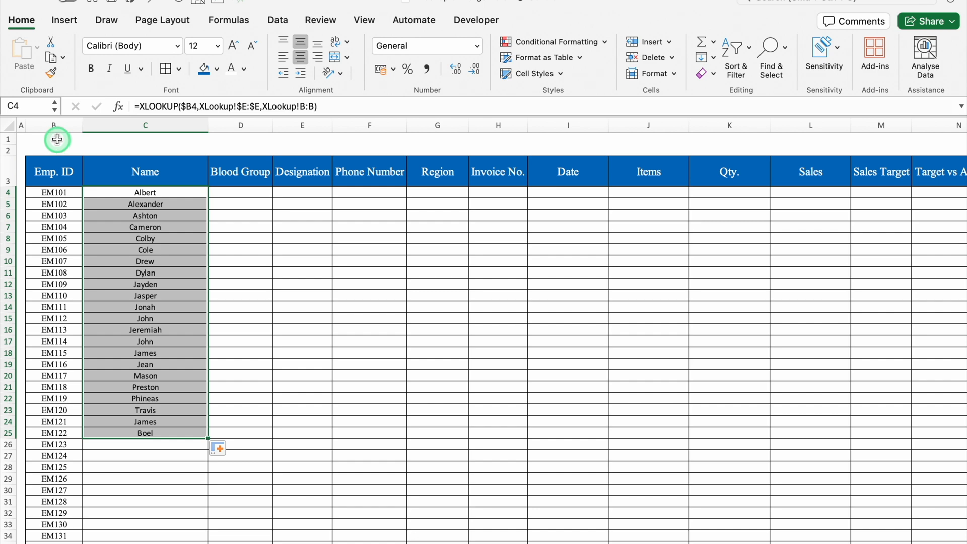
pyautogui.click(54, 125)
pyautogui.click(320, 542)
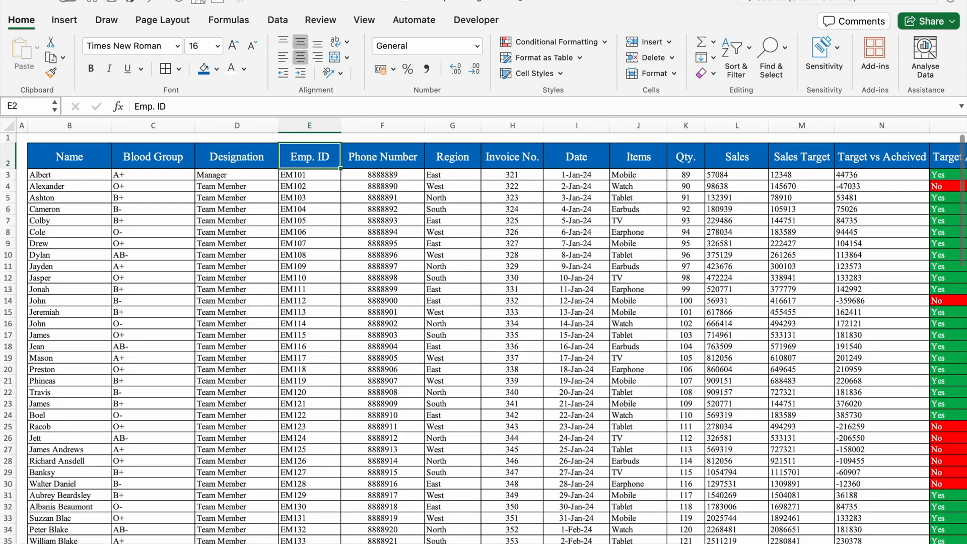
pyautogui.click(353, 542)
pyautogui.moveTo(161, 193); pyautogui.dragTo(699, 439)
# Select the Designation and Phone Number columns in turn to compare their returned data with the headers.
pyautogui.click(342, 125)
pyautogui.click(310, 125)
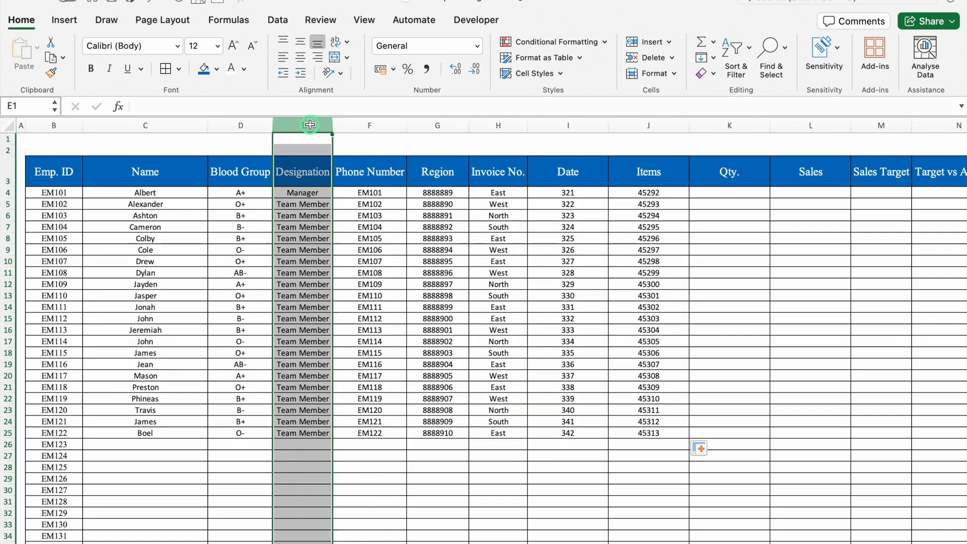
pyautogui.click(369, 124)
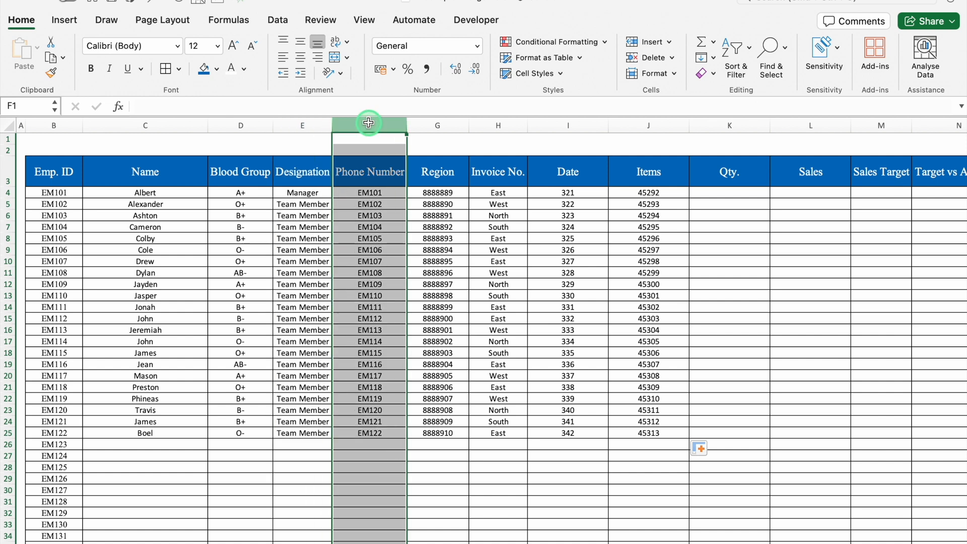